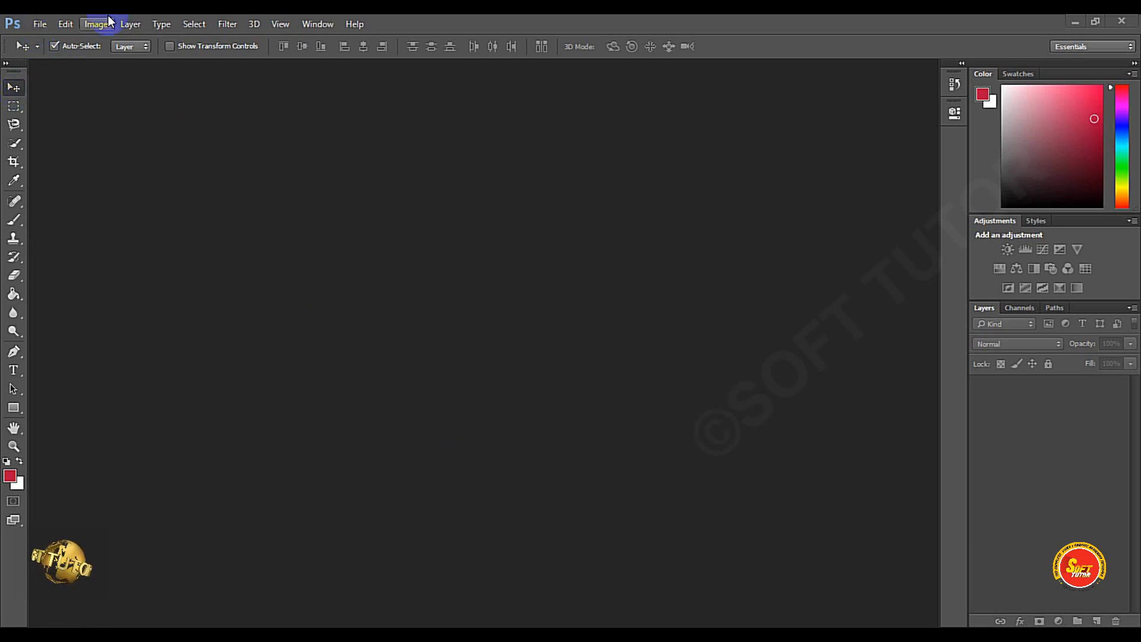
Step: Open the image heart-1776746_960_720.jpg from the Desktop folder
{"action": "left_click", "coordinate": [40, 23]}
{"action": "left_click", "coordinate": [60, 54]}
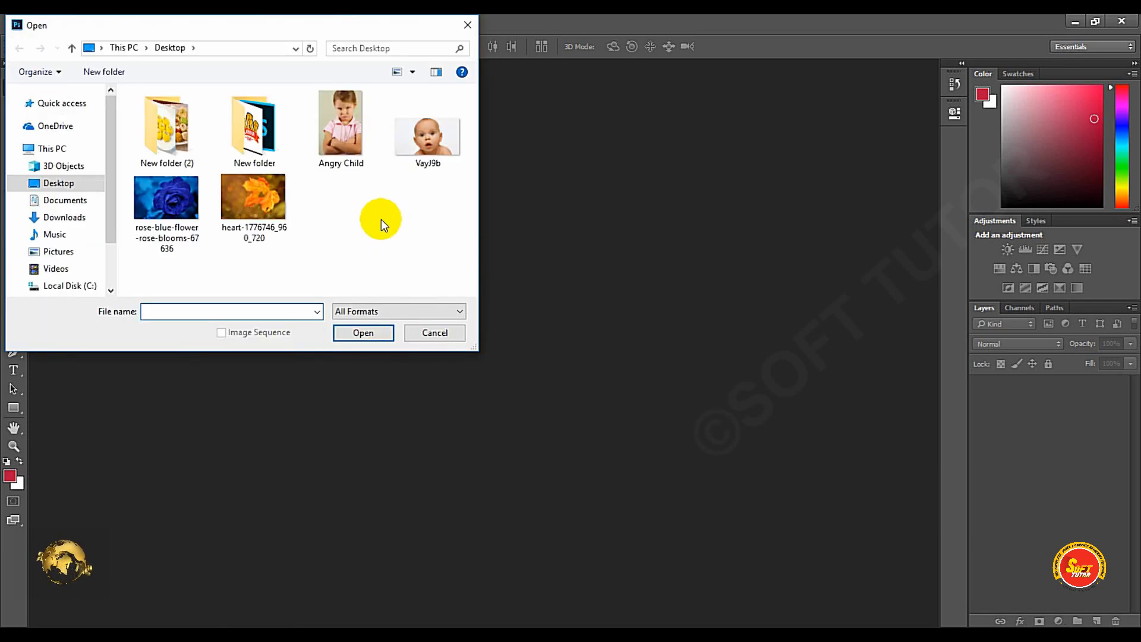
{"action": "double_click", "coordinate": [256, 199]}
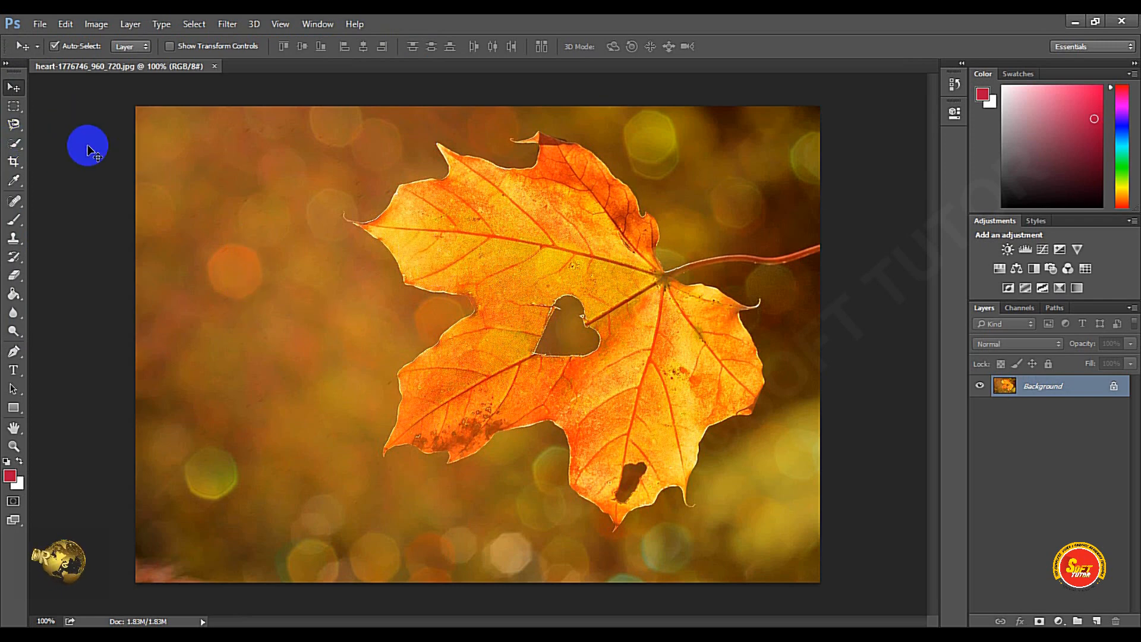
Step: Activate the Quick Selection tool and set its brush size to 106 px
{"action": "left_click", "coordinate": [15, 147]}
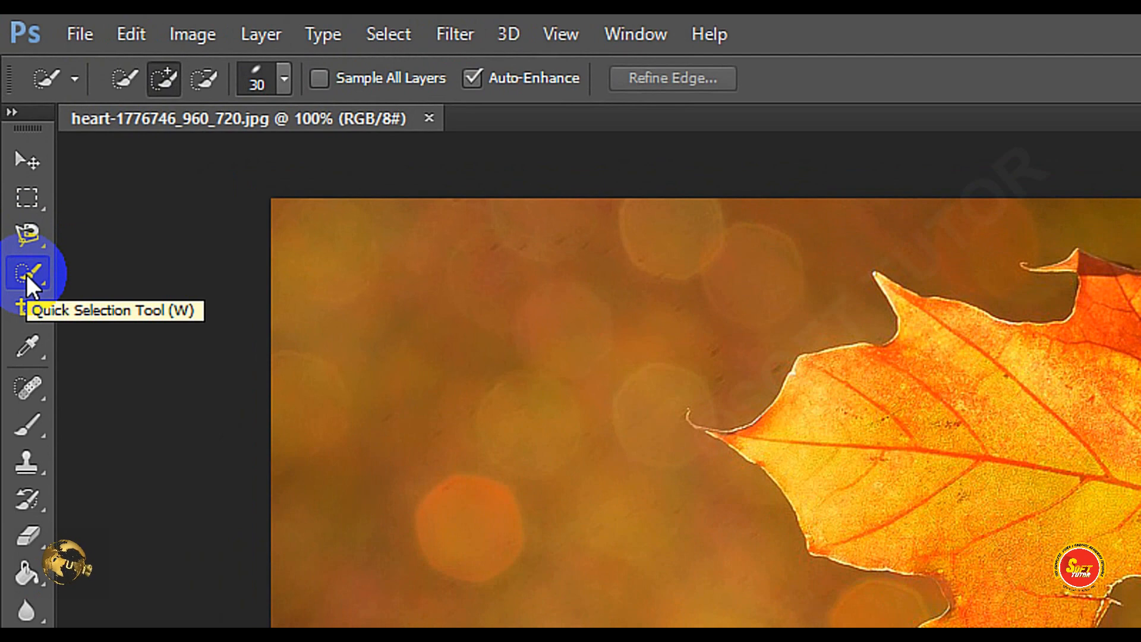
{"action": "left_click", "coordinate": [14, 145]}
{"action": "mouse_move", "coordinate": [27, 276]}
{"action": "left_mouse_down"}
{"action": "mouse_move", "coordinate": [191, 268]}
{"action": "mouse_move", "coordinate": [176, 266]}
{"action": "left_mouse_up"}
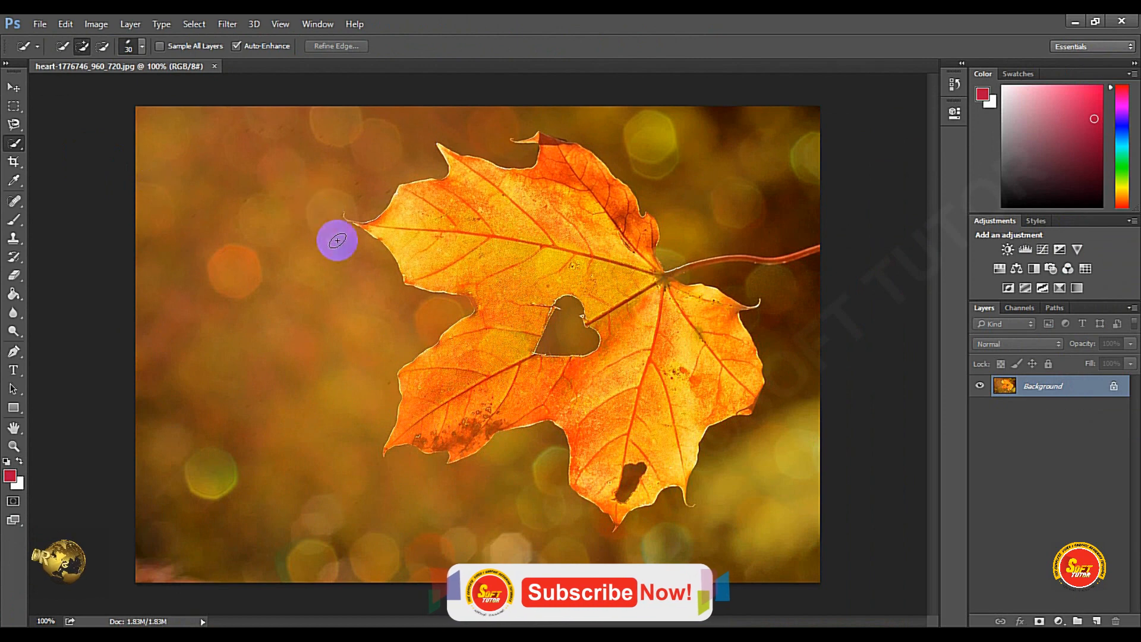
{"action": "left_click", "coordinate": [63, 46]}
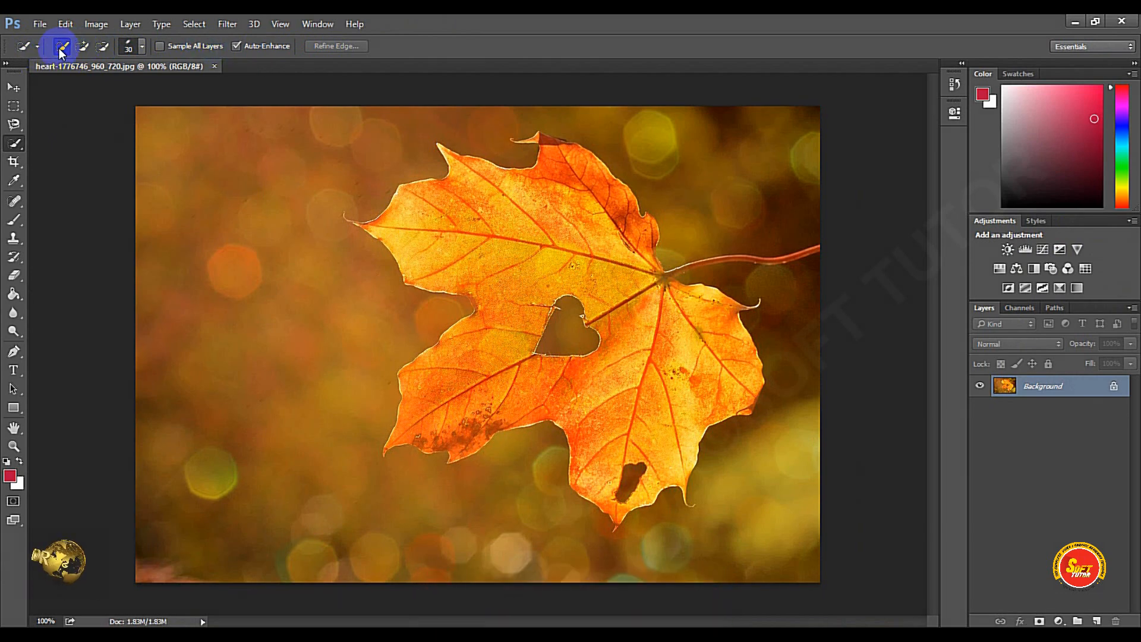
{"action": "left_click", "coordinate": [83, 47]}
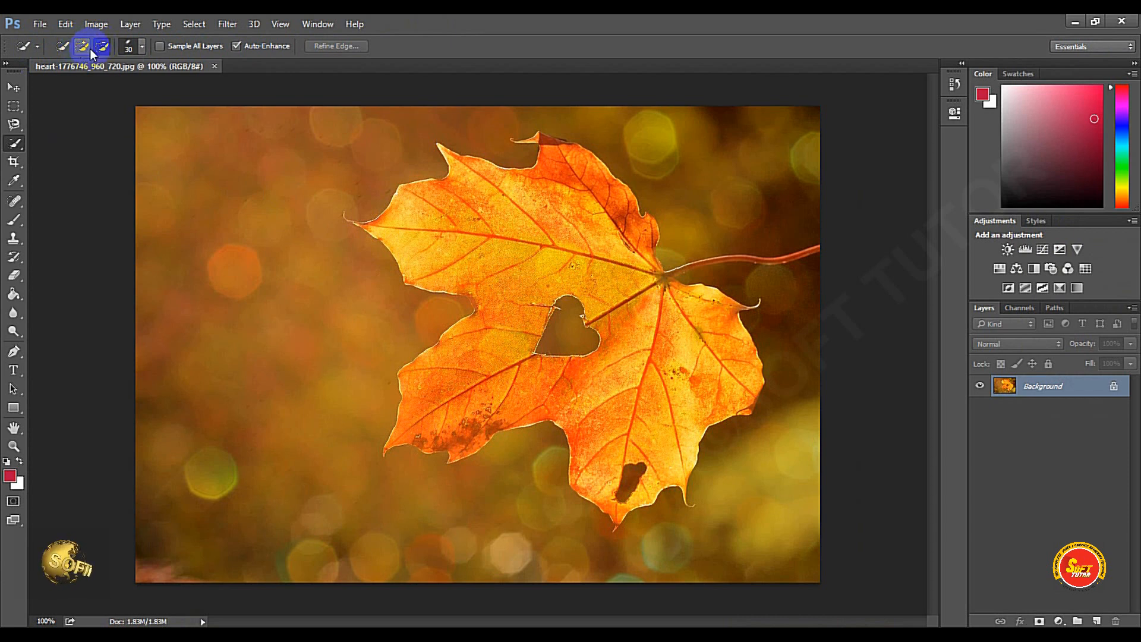
{"action": "left_click", "coordinate": [143, 48]}
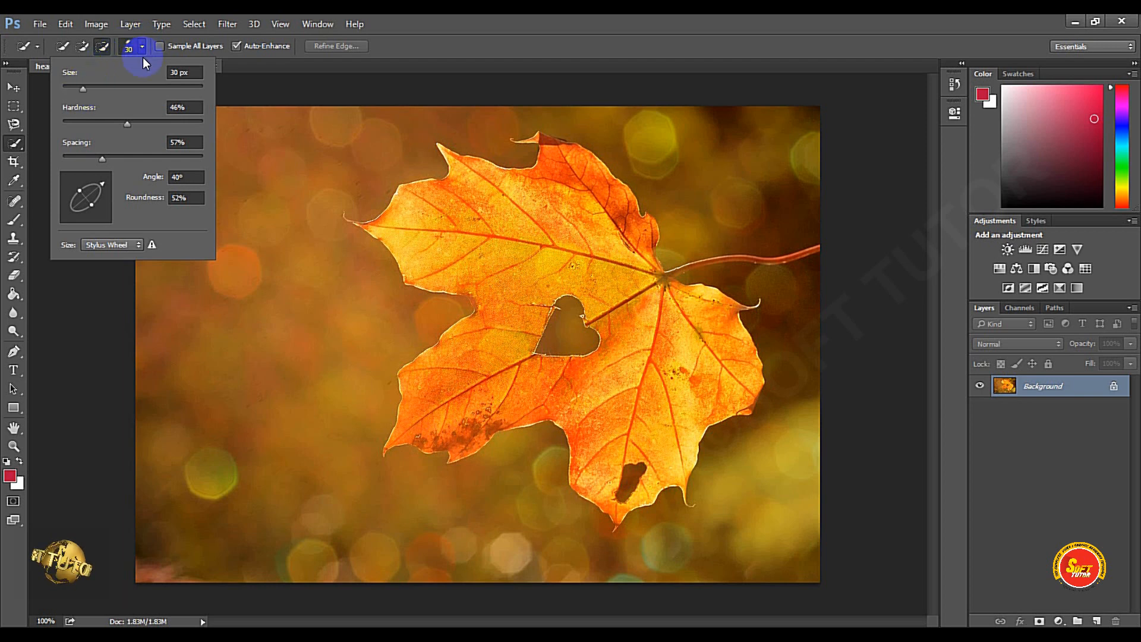
{"action": "left_click_drag", "start_coordinate": [83, 88], "coordinate": [114, 91]}
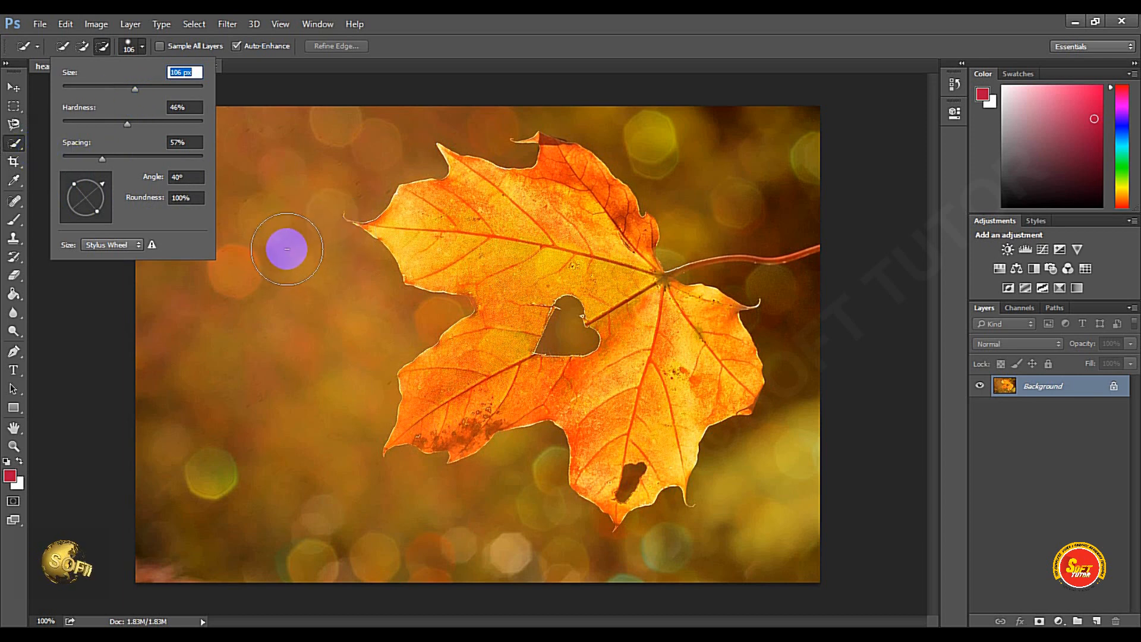
Step: Select the blurred background all around the maple leaf with the Quick Selection tool in add-to-selection mode
{"action": "left_click", "coordinate": [284, 242]}
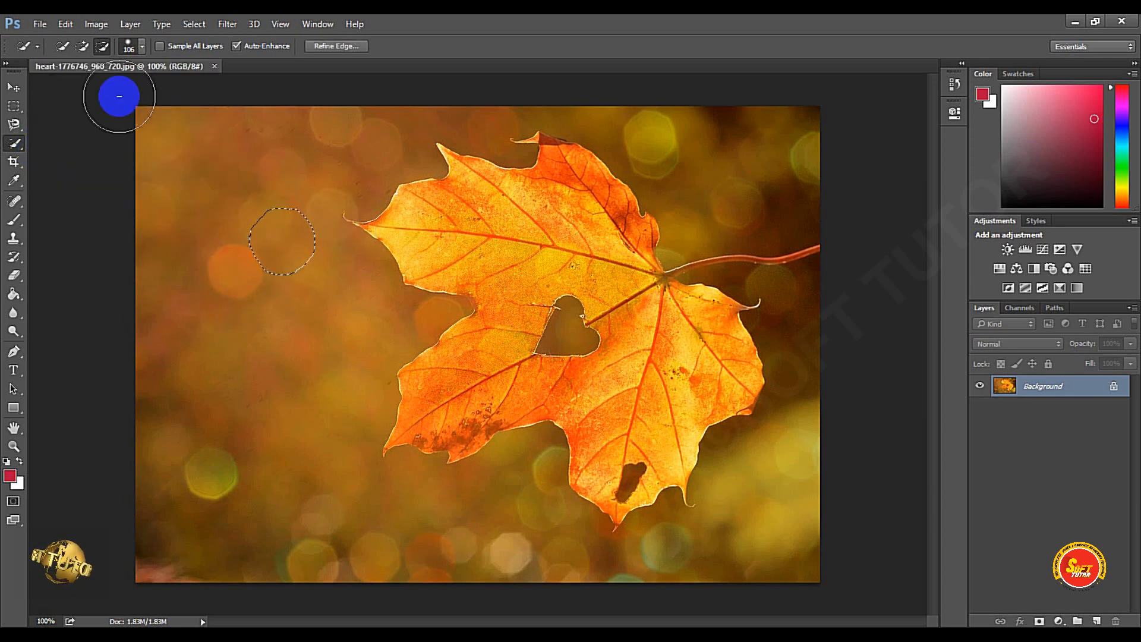
{"action": "left_click", "coordinate": [84, 48]}
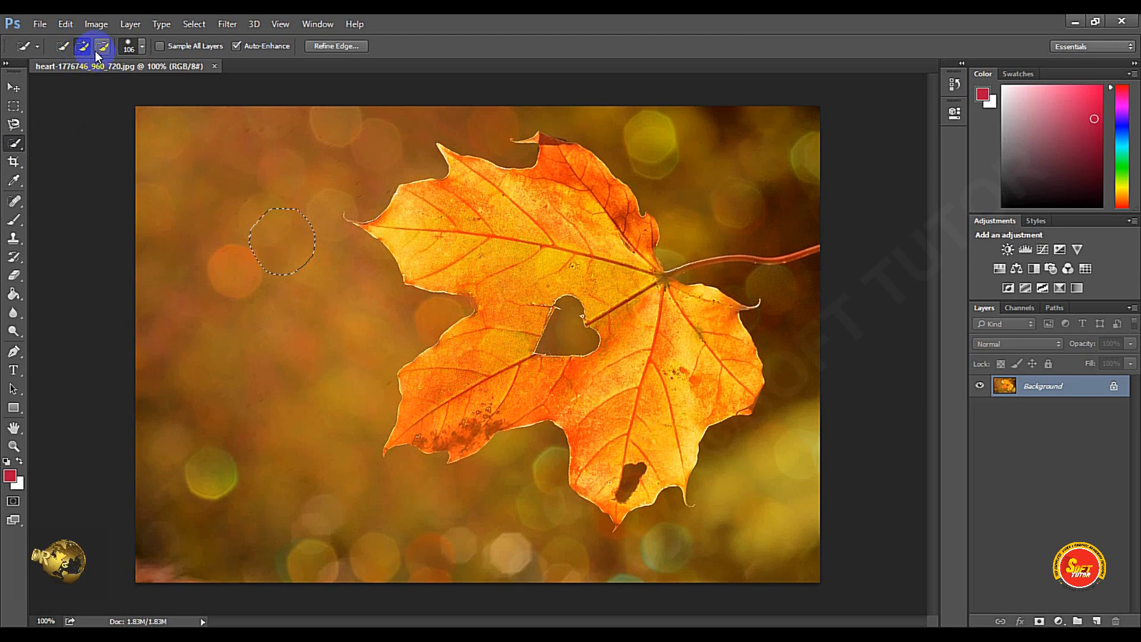
{"action": "mouse_move", "coordinate": [257, 223]}
{"action": "left_mouse_down"}
{"action": "mouse_move", "coordinate": [216, 191]}
{"action": "mouse_move", "coordinate": [238, 208]}
{"action": "mouse_move", "coordinate": [222, 331]}
{"action": "mouse_move", "coordinate": [234, 382]}
{"action": "mouse_move", "coordinate": [281, 453]}
{"action": "mouse_move", "coordinate": [364, 519]}
{"action": "mouse_move", "coordinate": [739, 580]}
{"action": "mouse_move", "coordinate": [777, 553]}
{"action": "mouse_move", "coordinate": [803, 169]}
{"action": "mouse_move", "coordinate": [714, 122]}
{"action": "left_mouse_up"}
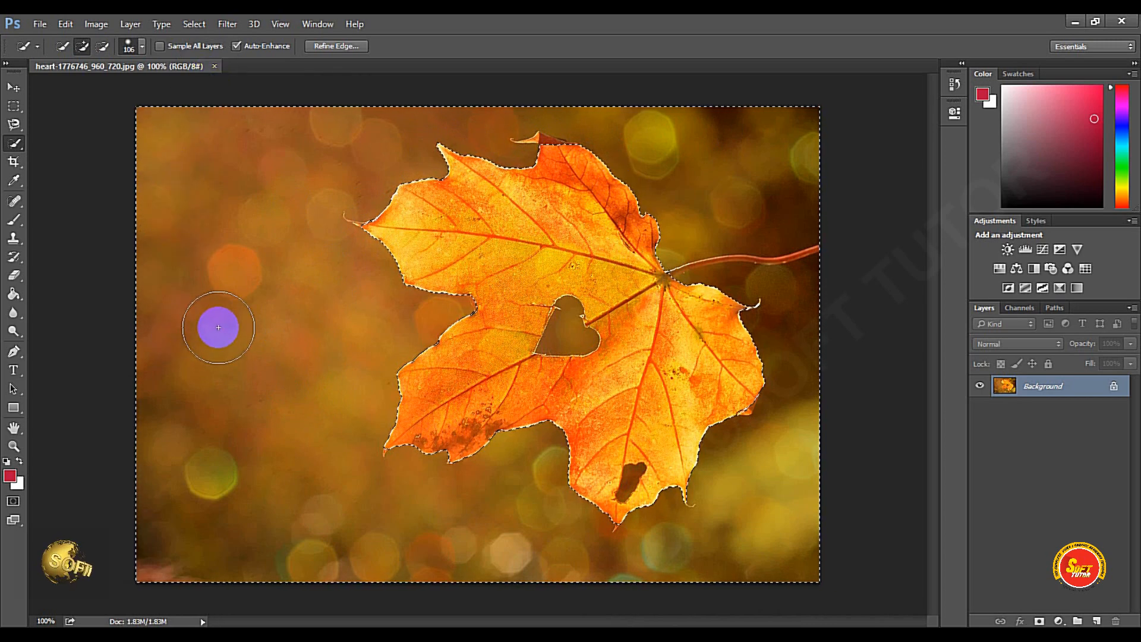
Step: Reduce the selection brush to 15 px and subtract part of the leaf's uppermost tip from the selection
{"action": "left_click", "coordinate": [142, 47]}
{"action": "left_click_drag", "start_coordinate": [142, 89], "coordinate": [110, 88]}
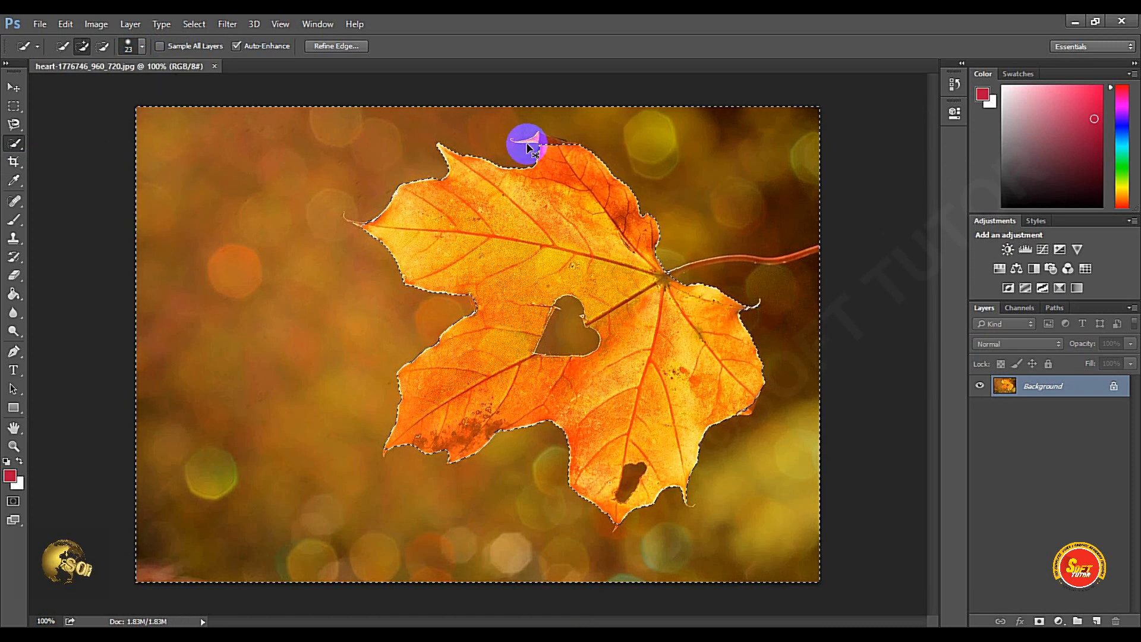
{"action": "left_click_drag", "start_coordinate": [517, 128], "coordinate": [551, 143]}
{"action": "left_click_drag", "start_coordinate": [339, 257], "coordinate": [474, 264]}
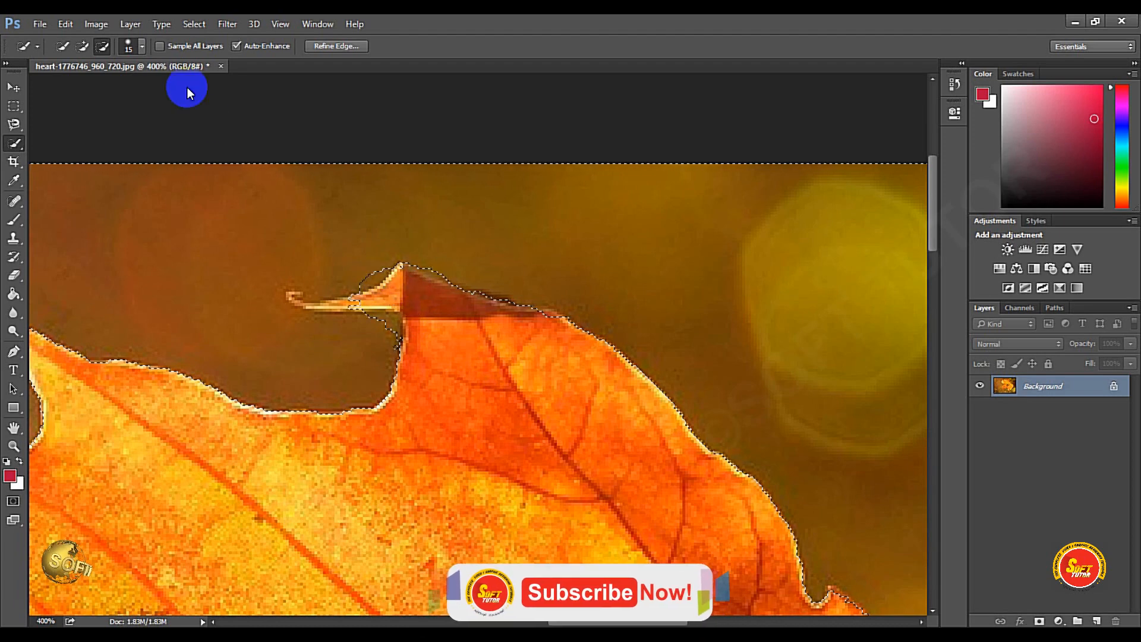
Step: Set the selection brush size to 9 px and subtract the narrow spike of the leaf's uppermost tip from the selection
{"action": "left_click", "coordinate": [142, 47]}
{"action": "left_click_drag", "start_coordinate": [73, 89], "coordinate": [67, 90]}
{"action": "left_click", "coordinate": [380, 299]}
{"action": "mouse_move", "coordinate": [360, 305]}
{"action": "left_mouse_down"}
{"action": "mouse_move", "coordinate": [322, 305]}
{"action": "mouse_move", "coordinate": [325, 317]}
{"action": "mouse_move", "coordinate": [374, 278]}
{"action": "mouse_move", "coordinate": [340, 302]}
{"action": "left_mouse_up"}
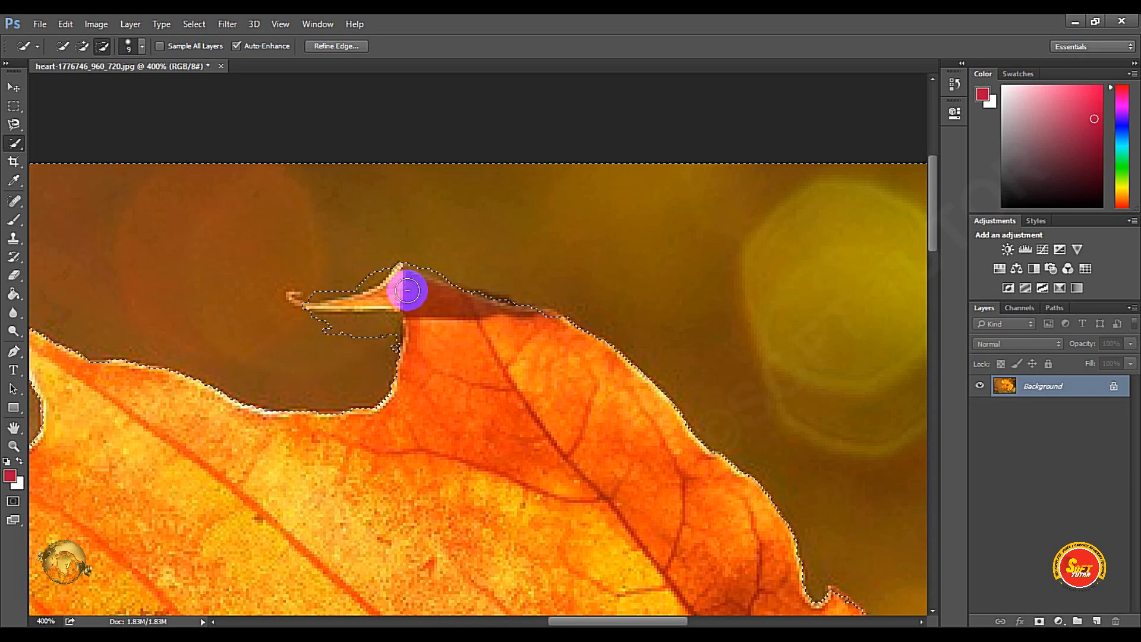
{"action": "left_click_drag", "start_coordinate": [407, 291], "coordinate": [392, 308]}
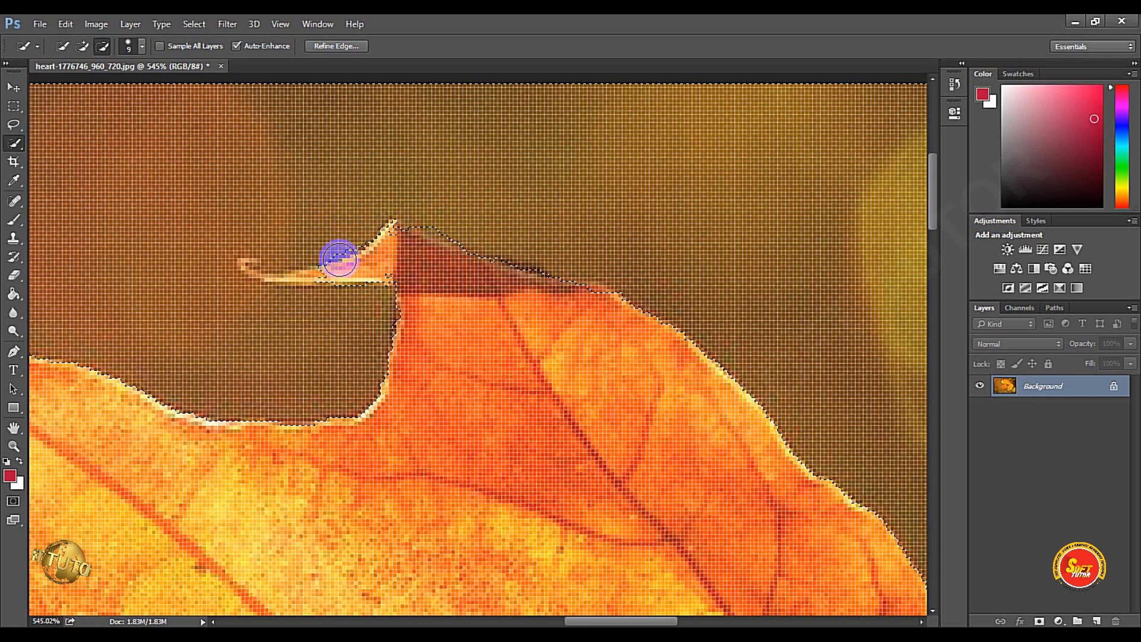
Step: Use the Lasso tool in subtract mode to take the rest of the uppermost tip and the thin leftmost tip out of the selection
{"action": "left_click", "coordinate": [13, 126]}
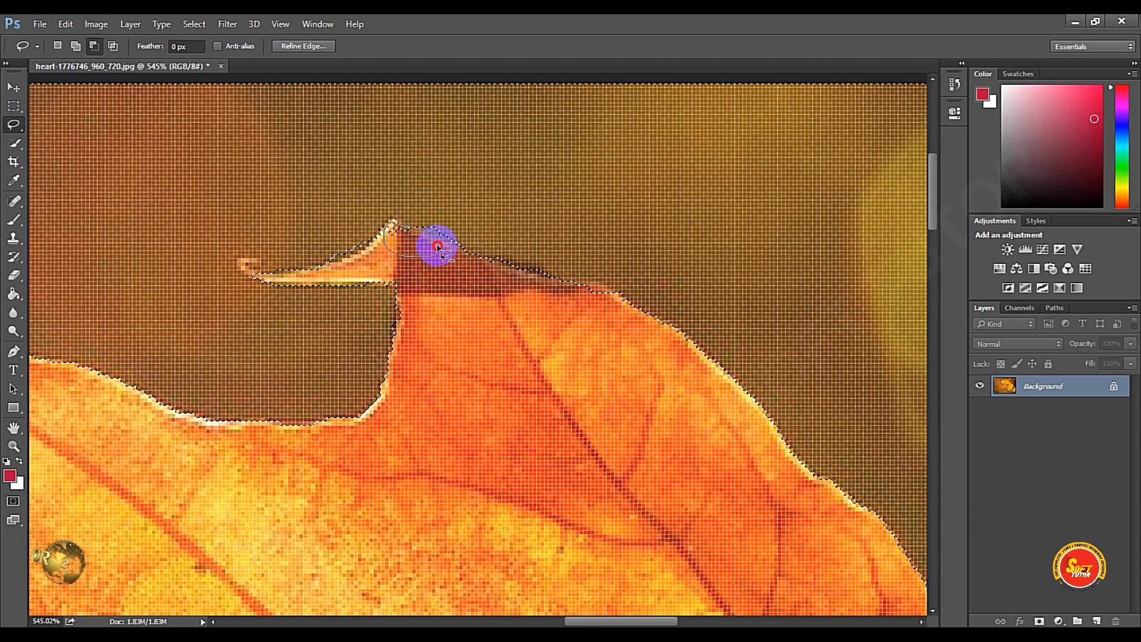
{"action": "scroll", "coordinate": [458, 363], "scroll_direction": "down", "scroll_amount": 5}
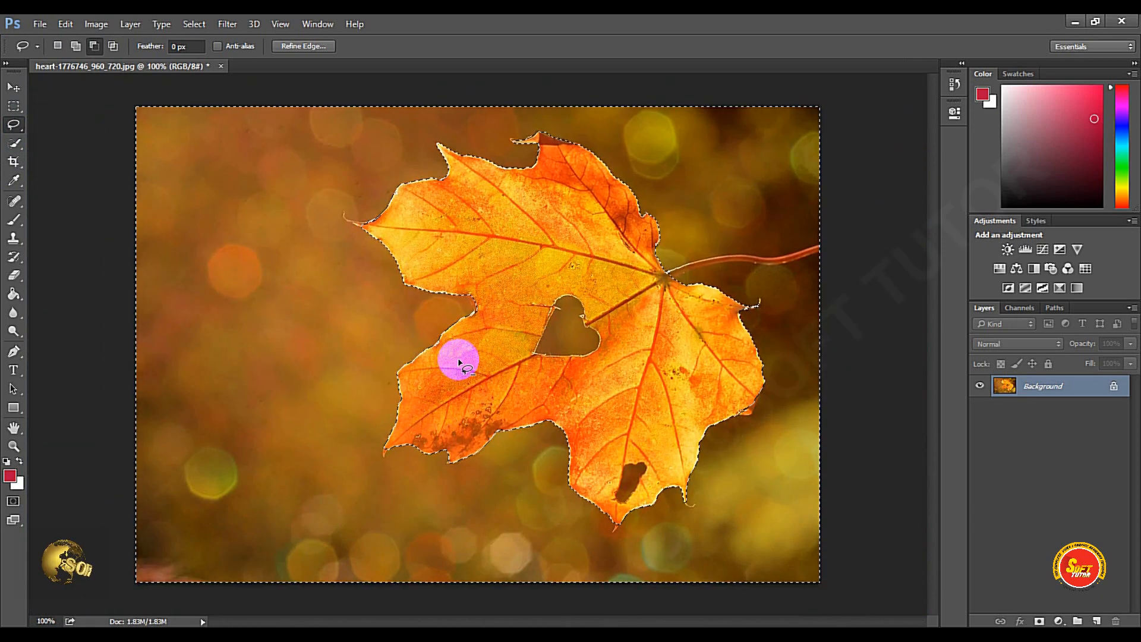
{"action": "left_click_drag", "start_coordinate": [289, 198], "coordinate": [451, 268]}
{"action": "mouse_move", "coordinate": [499, 321]}
{"action": "left_mouse_down"}
{"action": "mouse_move", "coordinate": [553, 290]}
{"action": "mouse_move", "coordinate": [448, 328]}
{"action": "mouse_move", "coordinate": [464, 357]}
{"action": "mouse_move", "coordinate": [565, 359]}
{"action": "mouse_move", "coordinate": [492, 333]}
{"action": "left_mouse_up"}
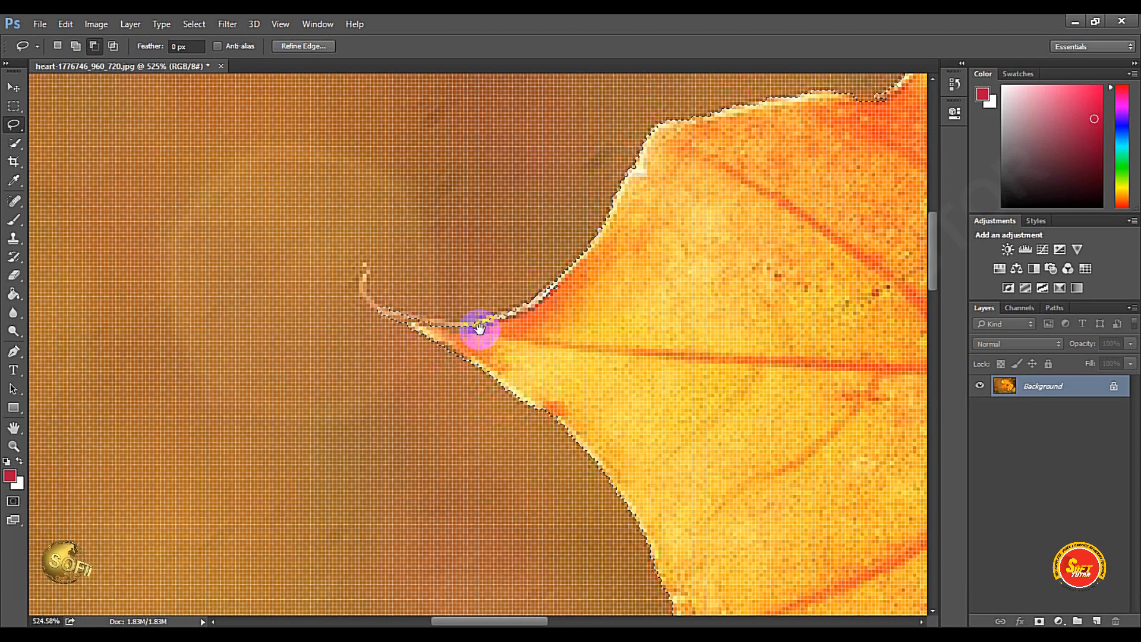
{"action": "scroll", "coordinate": [477, 324], "scroll_direction": "right", "scroll_amount": 3}
{"action": "scroll", "coordinate": [498, 293], "scroll_direction": "down", "scroll_amount": 8}
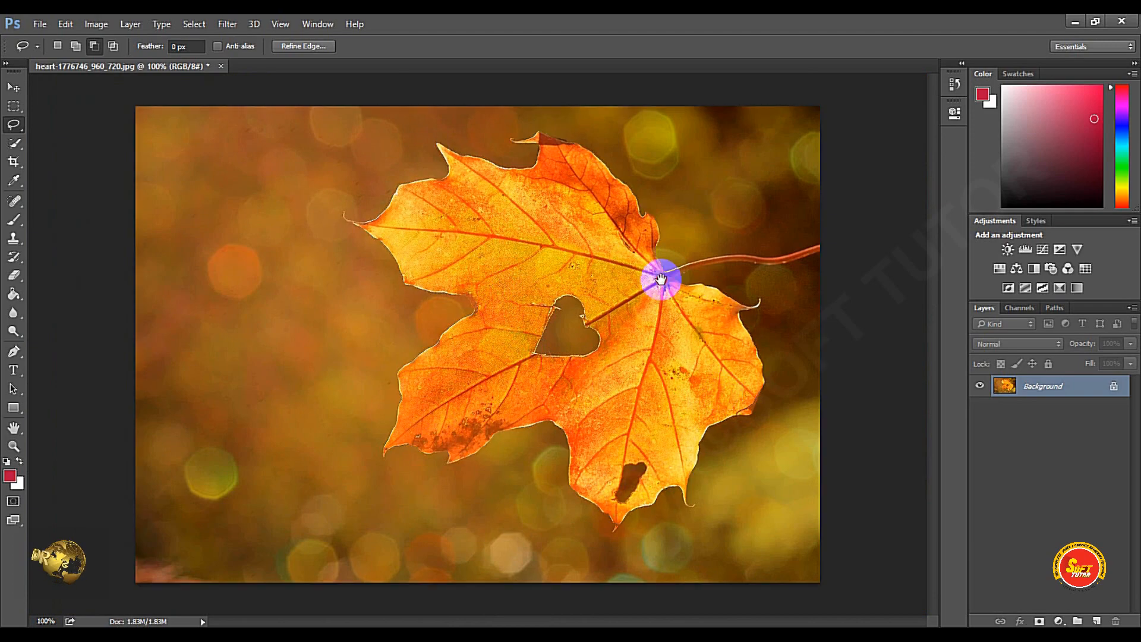
Step: Remove the leaf's stem from the selection with the Lasso tool, refining the outline along its whole length to the image edge
{"action": "scroll", "coordinate": [807, 309], "scroll_direction": "up", "scroll_amount": 8}
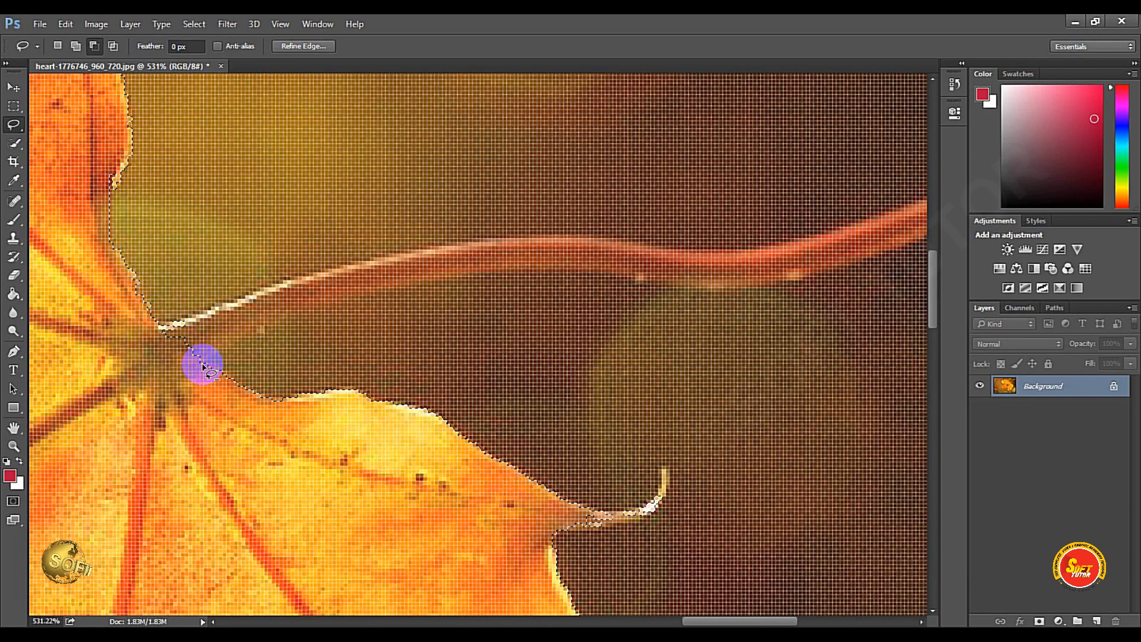
{"action": "mouse_move", "coordinate": [198, 369]}
{"action": "left_mouse_down"}
{"action": "mouse_move", "coordinate": [313, 313]}
{"action": "mouse_move", "coordinate": [509, 265]}
{"action": "mouse_move", "coordinate": [683, 283]}
{"action": "mouse_move", "coordinate": [786, 275]}
{"action": "mouse_move", "coordinate": [768, 260]}
{"action": "mouse_move", "coordinate": [638, 258]}
{"action": "mouse_move", "coordinate": [574, 242]}
{"action": "mouse_move", "coordinate": [463, 245]}
{"action": "mouse_move", "coordinate": [180, 322]}
{"action": "mouse_move", "coordinate": [162, 334]}
{"action": "mouse_move", "coordinate": [192, 372]}
{"action": "left_mouse_up"}
{"action": "left_click_drag", "start_coordinate": [662, 260], "coordinate": [552, 276]}
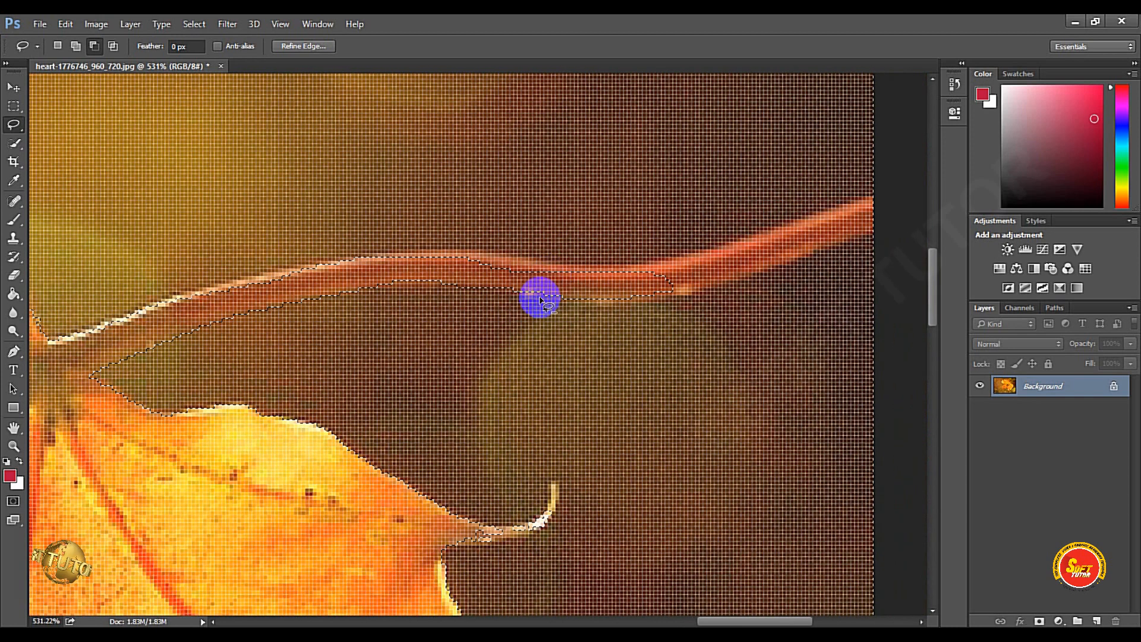
{"action": "mouse_move", "coordinate": [461, 259]}
{"action": "left_mouse_down"}
{"action": "mouse_move", "coordinate": [572, 272]}
{"action": "mouse_move", "coordinate": [542, 287]}
{"action": "mouse_move", "coordinate": [450, 262]}
{"action": "mouse_move", "coordinate": [540, 276]}
{"action": "mouse_move", "coordinate": [645, 263]}
{"action": "mouse_move", "coordinate": [886, 189]}
{"action": "mouse_move", "coordinate": [885, 229]}
{"action": "mouse_move", "coordinate": [863, 246]}
{"action": "mouse_move", "coordinate": [708, 292]}
{"action": "mouse_move", "coordinate": [594, 288]}
{"action": "left_mouse_up"}
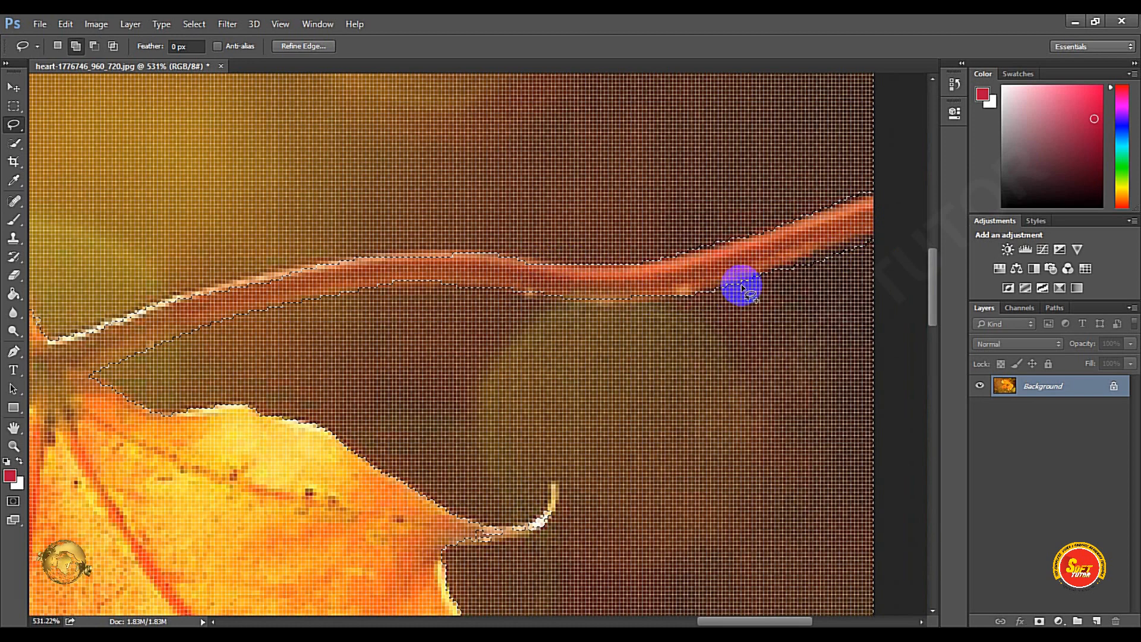
{"action": "mouse_move", "coordinate": [733, 287]}
{"action": "left_mouse_down"}
{"action": "mouse_move", "coordinate": [888, 228]}
{"action": "mouse_move", "coordinate": [871, 267]}
{"action": "mouse_move", "coordinate": [736, 313]}
{"action": "left_mouse_up"}
{"action": "left_click_drag", "start_coordinate": [364, 262], "coordinate": [500, 253]}
{"action": "left_click_drag", "start_coordinate": [328, 268], "coordinate": [466, 239]}
Step: Subtract the thin curled tip on the right lobe, below the stem, from the selection with the Lasso tool
{"action": "key", "text": "ctrl+minus"}
{"action": "key", "text": "ctrl+minus"}
{"action": "key", "text": "ctrl+minus"}
{"action": "key", "text": "ctrl+minus"}
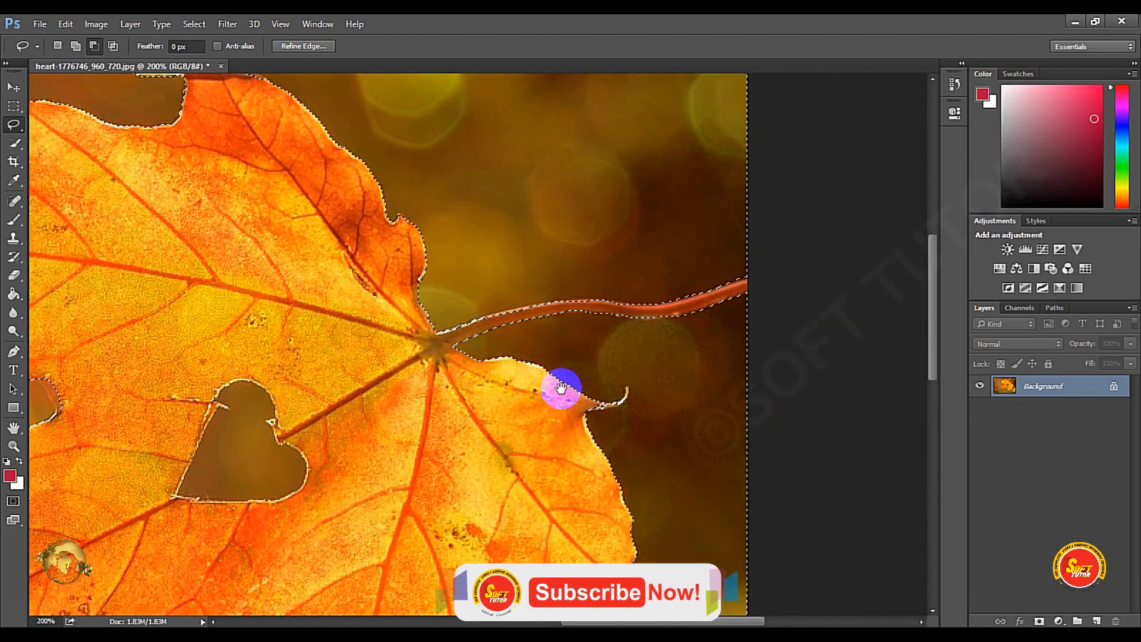
{"action": "left_click_drag", "start_coordinate": [491, 400], "coordinate": [477, 310]}
{"action": "left_click_drag", "start_coordinate": [624, 338], "coordinate": [656, 371]}
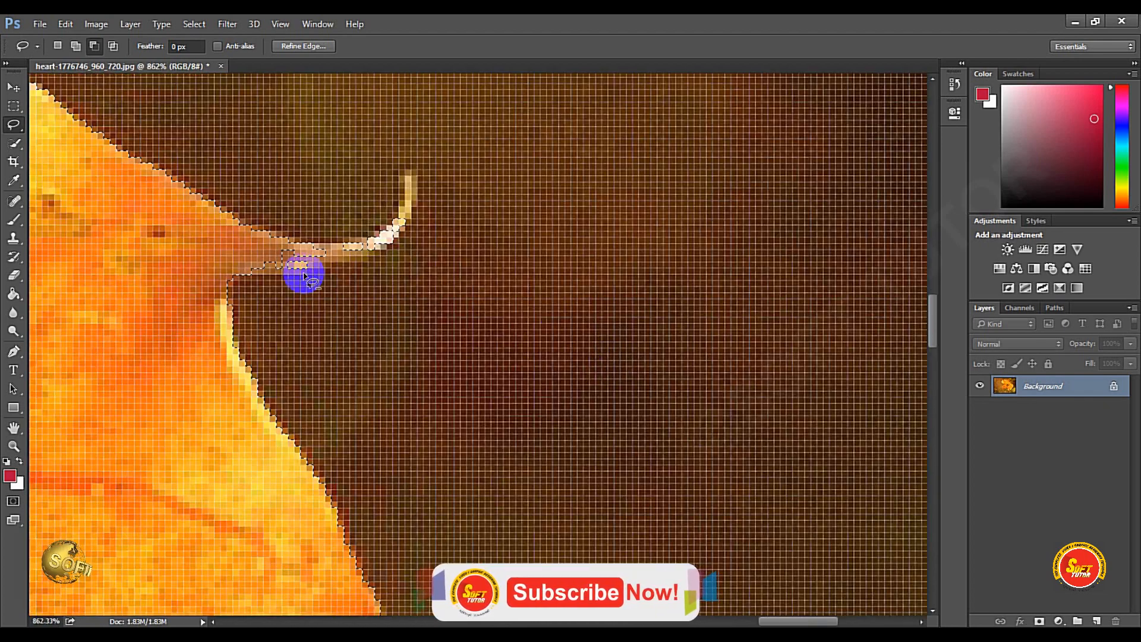
{"action": "left_click_drag", "start_coordinate": [246, 273], "coordinate": [340, 265]}
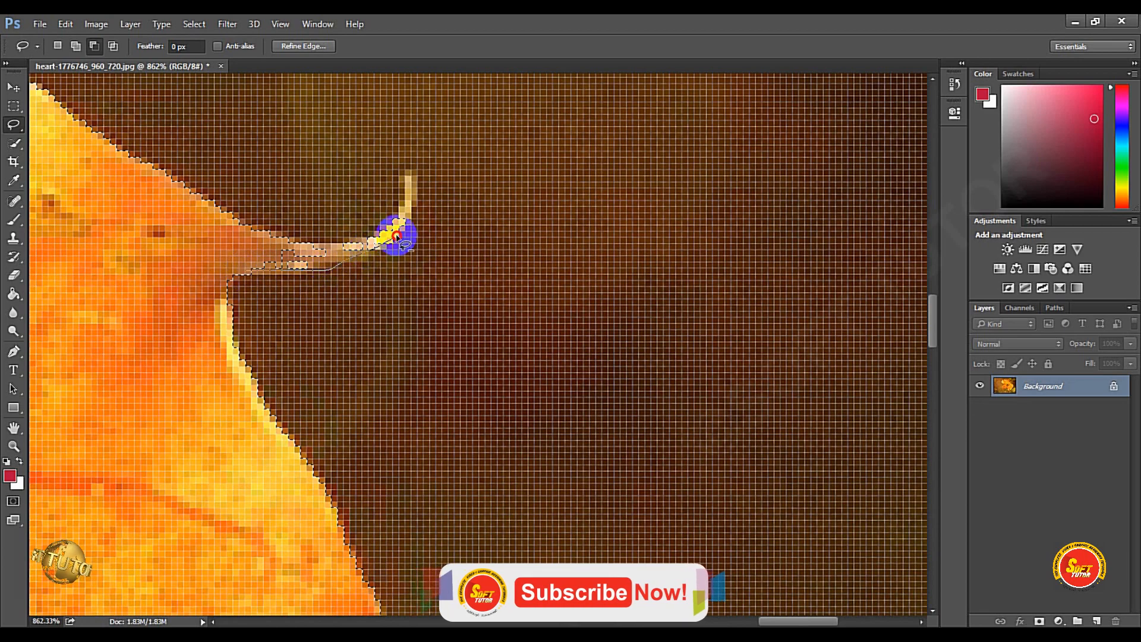
{"action": "mouse_move", "coordinate": [397, 222]}
{"action": "left_mouse_down"}
{"action": "mouse_move", "coordinate": [332, 248]}
{"action": "mouse_move", "coordinate": [255, 244]}
{"action": "mouse_move", "coordinate": [310, 293]}
{"action": "mouse_move", "coordinate": [335, 286]}
{"action": "left_mouse_up"}
Step: Add the heart-shaped hole in the middle of the leaf to the selection with the Quick Selection tool
{"action": "key", "text": "ctrl+minus"}
{"action": "key", "text": "ctrl+minus"}
{"action": "key", "text": "ctrl+minus"}
{"action": "key", "text": "ctrl+minus"}
{"action": "key", "text": "ctrl+minus"}
{"action": "key", "text": "ctrl+minus"}
{"action": "key", "text": "ctrl+minus"}
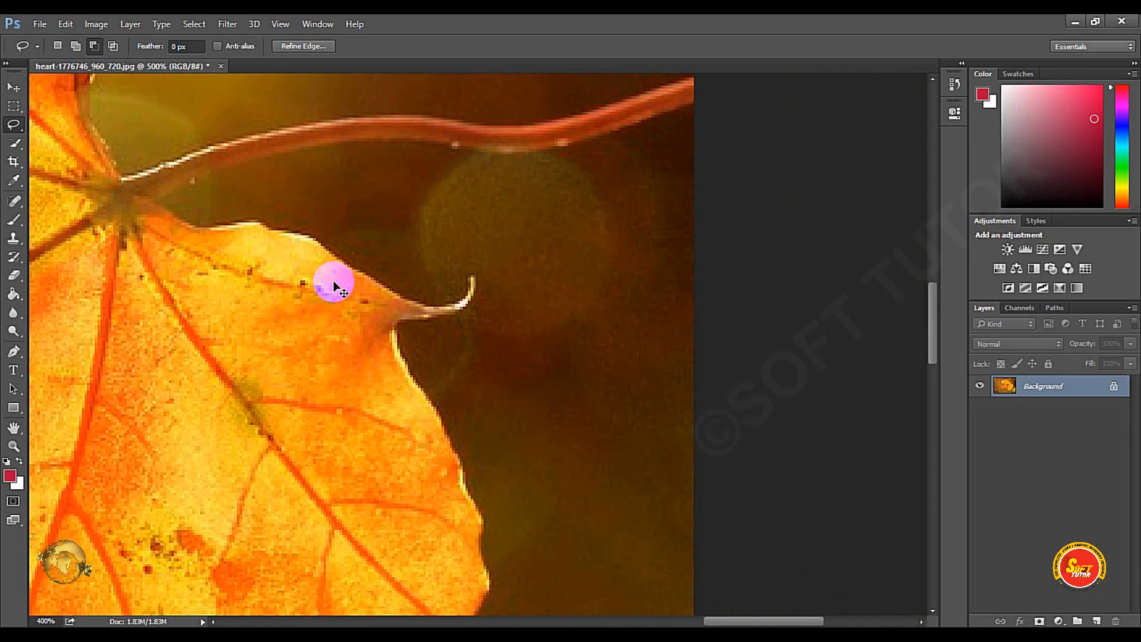
{"action": "key", "text": "ctrl+minus"}
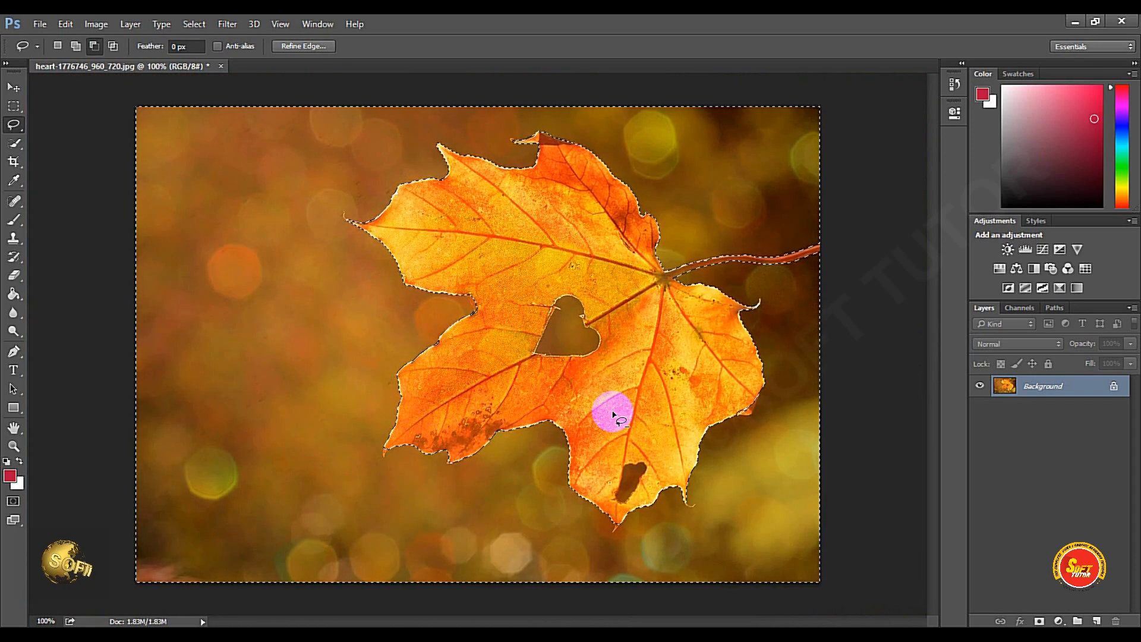
{"action": "left_click", "coordinate": [14, 143]}
{"action": "left_click_drag", "start_coordinate": [573, 321], "coordinate": [767, 404]}
{"action": "mouse_move", "coordinate": [744, 387]}
{"action": "left_mouse_down"}
{"action": "mouse_move", "coordinate": [494, 301]}
{"action": "mouse_move", "coordinate": [563, 358]}
{"action": "left_mouse_up"}
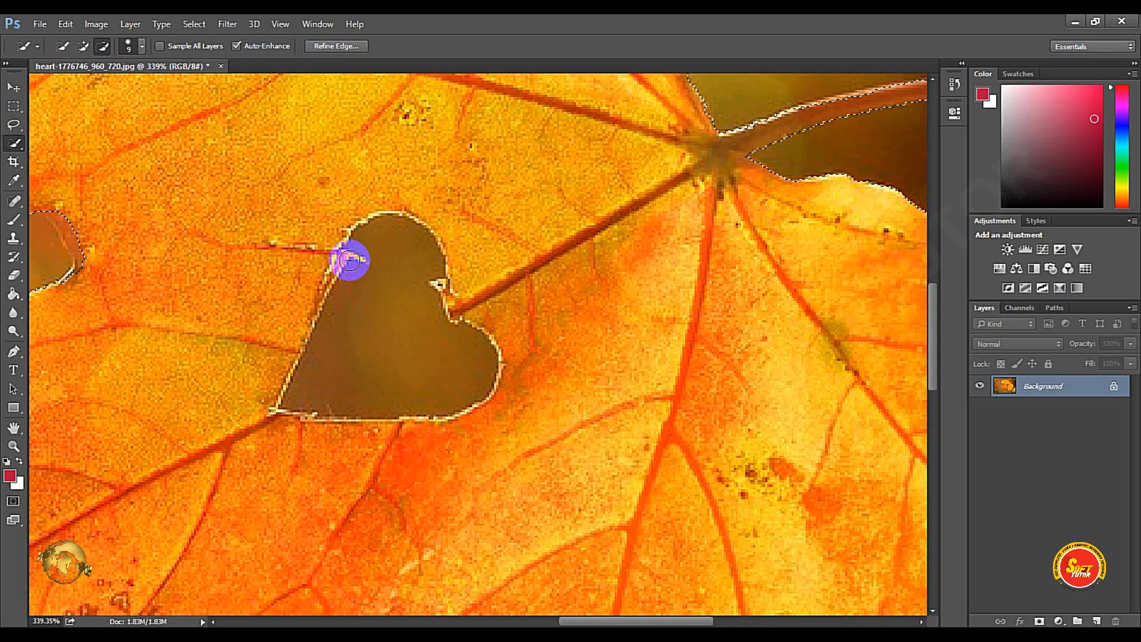
{"action": "left_click", "coordinate": [82, 46]}
{"action": "left_click_drag", "start_coordinate": [390, 308], "coordinate": [400, 257]}
{"action": "mouse_move", "coordinate": [387, 255]}
{"action": "left_mouse_down"}
{"action": "mouse_move", "coordinate": [387, 344]}
{"action": "mouse_move", "coordinate": [347, 377]}
{"action": "mouse_move", "coordinate": [404, 335]}
{"action": "left_mouse_up"}
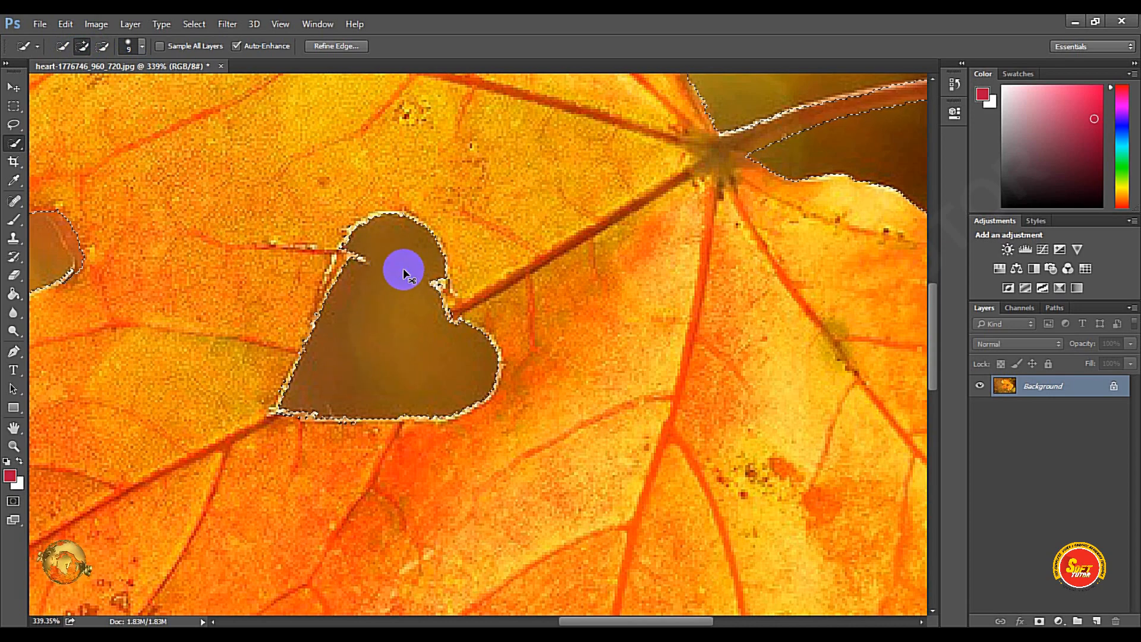
Step: Add the small elongated hole in the leaf's lowest lobe to the selection with the Quick Selection tool
{"action": "key", "text": "ctrl+0"}
{"action": "left_click_drag", "start_coordinate": [603, 454], "coordinate": [734, 539]}
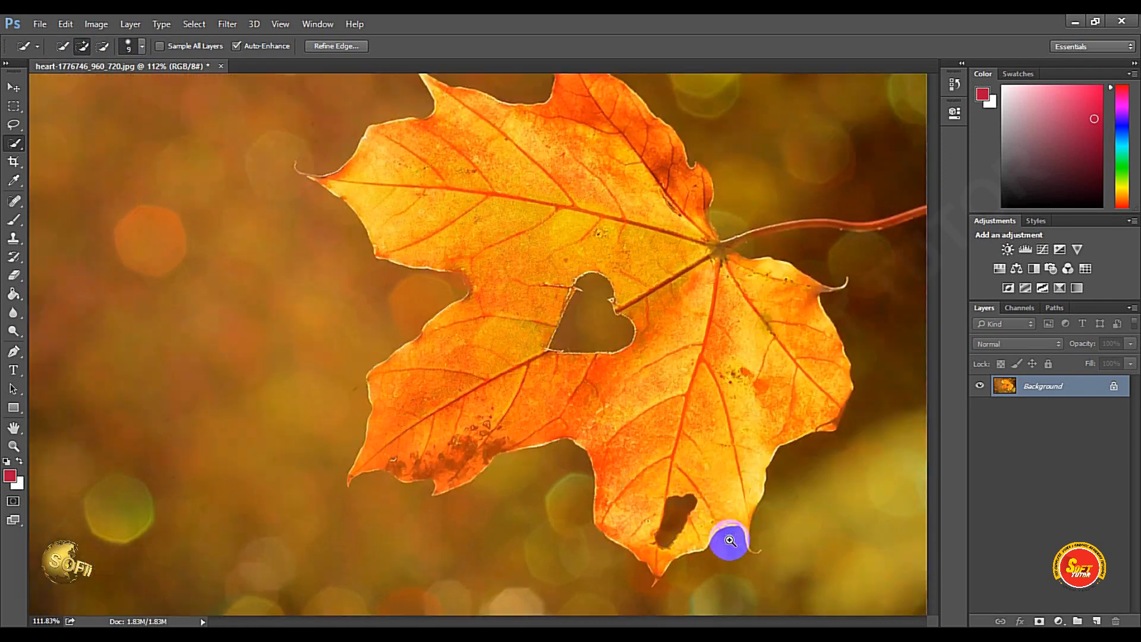
{"action": "mouse_move", "coordinate": [363, 290]}
{"action": "left_mouse_down"}
{"action": "mouse_move", "coordinate": [331, 349]}
{"action": "mouse_move", "coordinate": [438, 257]}
{"action": "mouse_move", "coordinate": [439, 267]}
{"action": "left_mouse_up"}
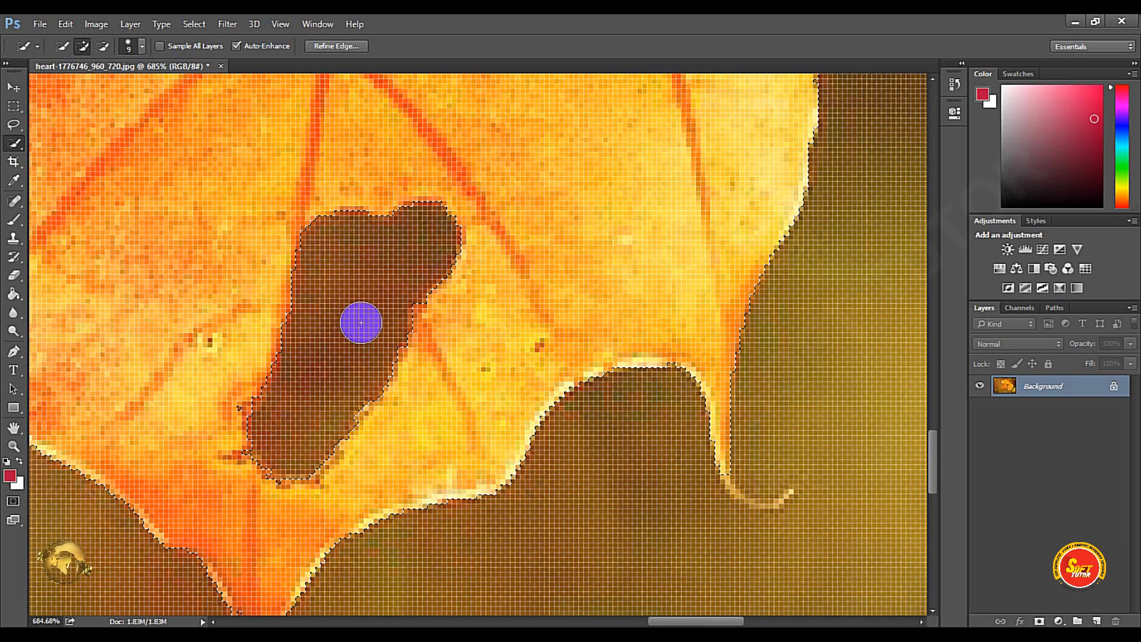
{"action": "key", "text": "ctrl+minus"}
{"action": "key", "text": "ctrl+minus"}
{"action": "key", "text": "ctrl+minus"}
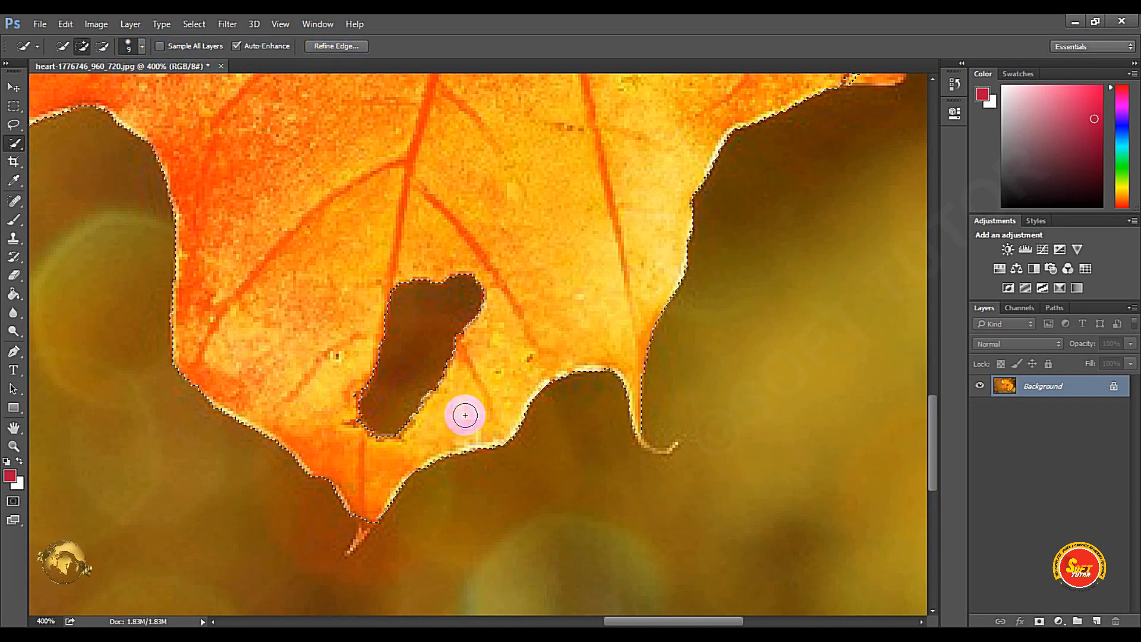
{"action": "scroll", "coordinate": [465, 415], "scroll_direction": "down", "scroll_amount": 3}
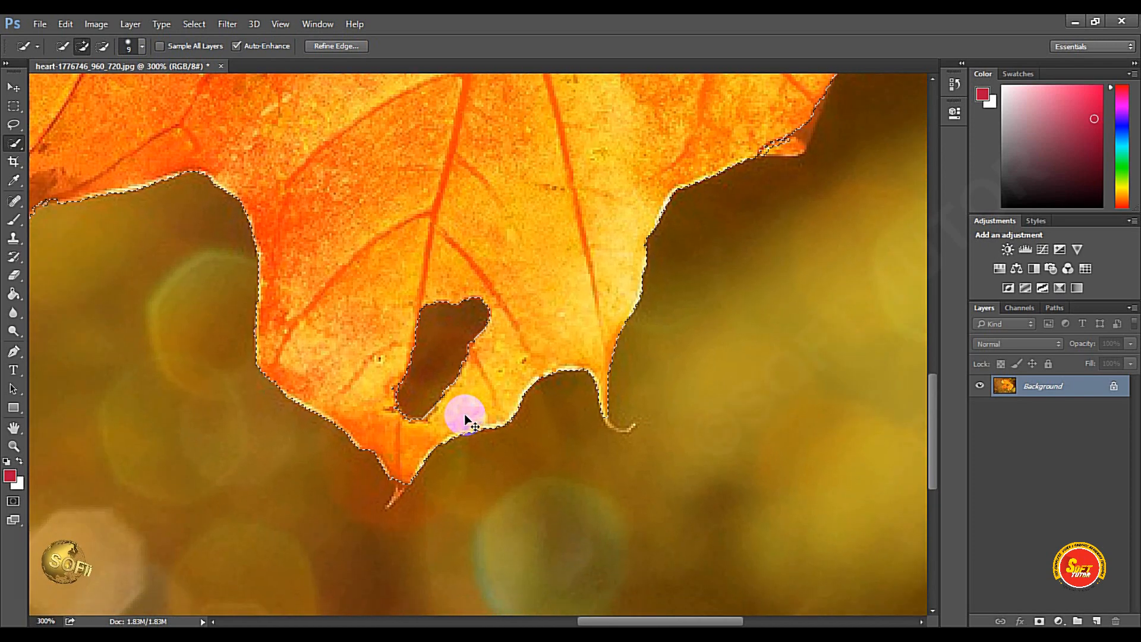
{"action": "scroll", "coordinate": [465, 416], "scroll_direction": "down", "scroll_amount": 1}
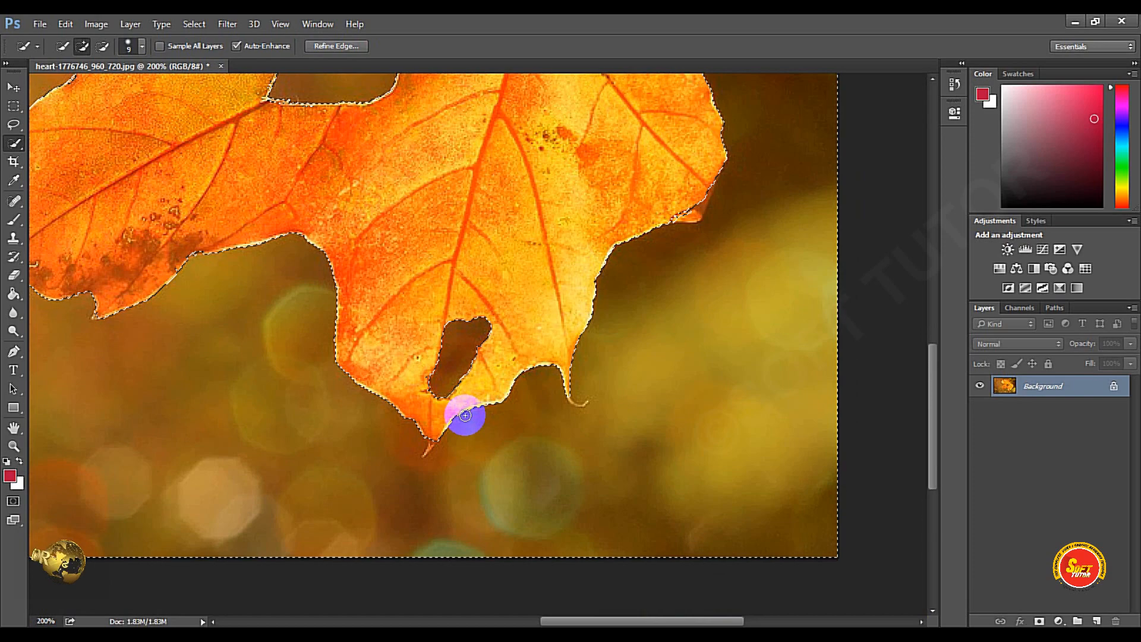
{"action": "left_click_drag", "start_coordinate": [524, 375], "coordinate": [505, 298]}
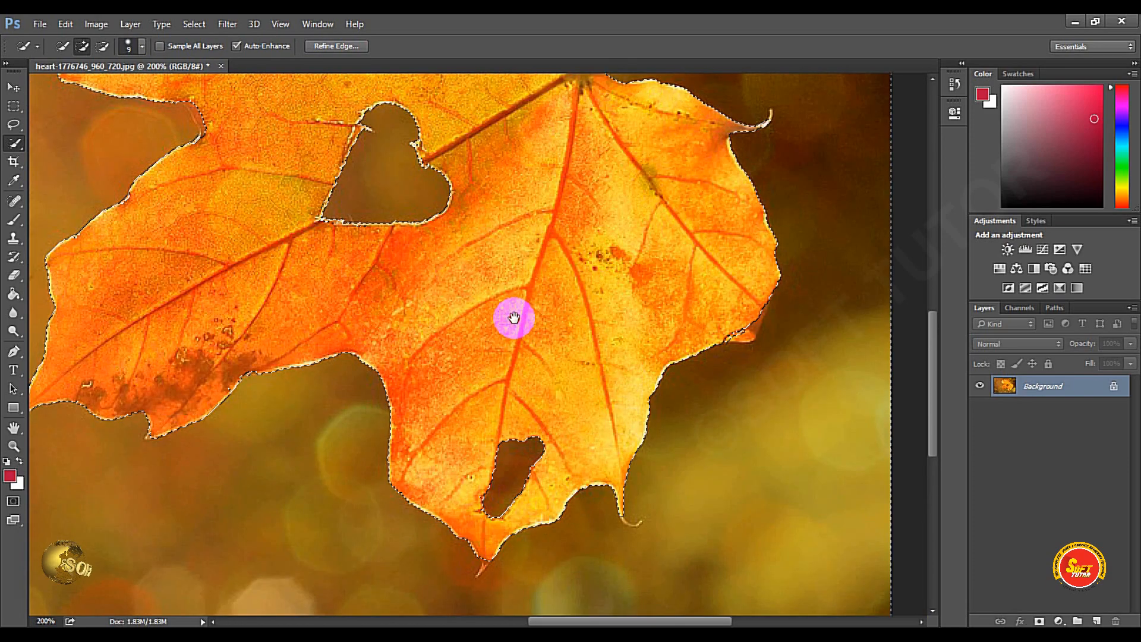
Step: Convert the locked Background layer to a regular layer and delete the selected background around the leaf
{"action": "left_click_drag", "start_coordinate": [512, 319], "coordinate": [515, 318]}
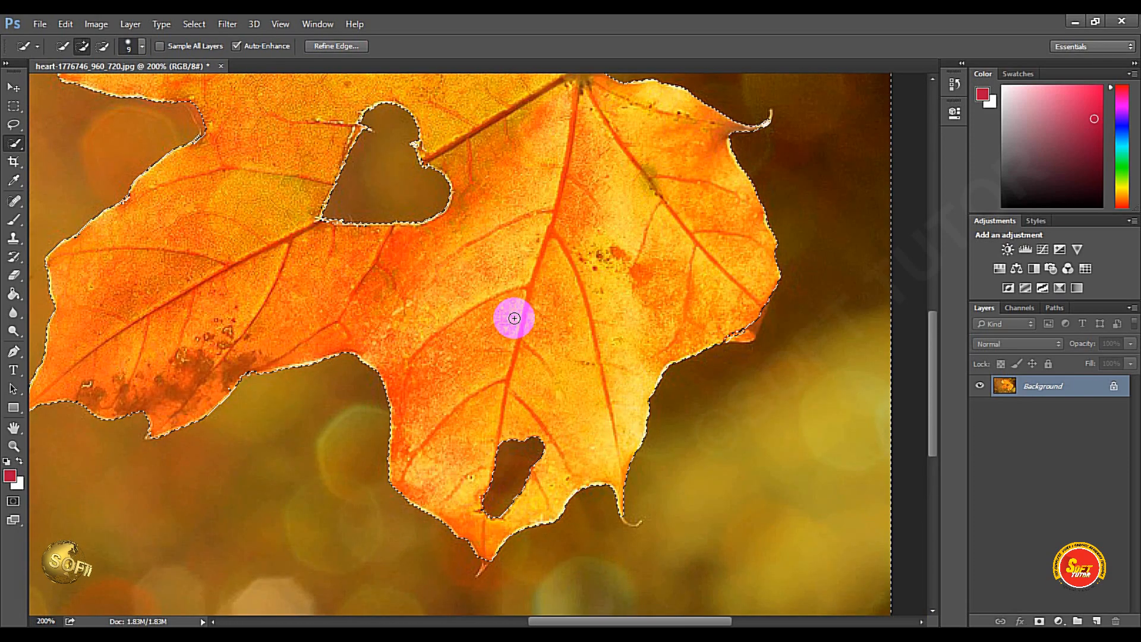
{"action": "key", "text": "ctrl+0"}
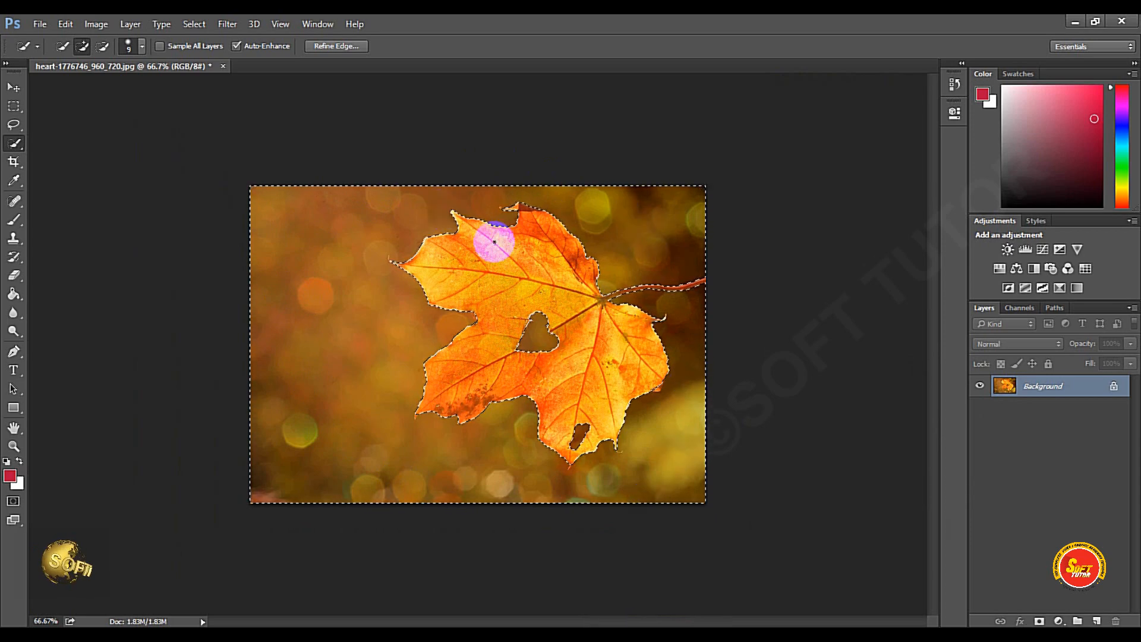
{"action": "left_click", "coordinate": [1117, 387]}
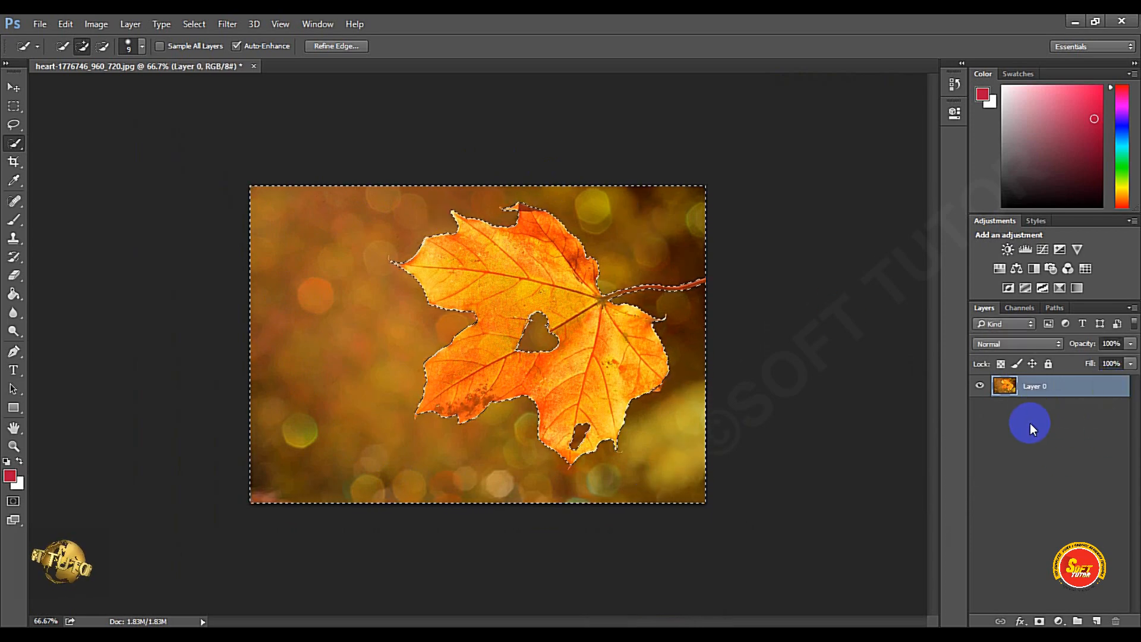
{"action": "key", "text": "Delete"}
{"action": "left_click", "coordinate": [674, 491]}
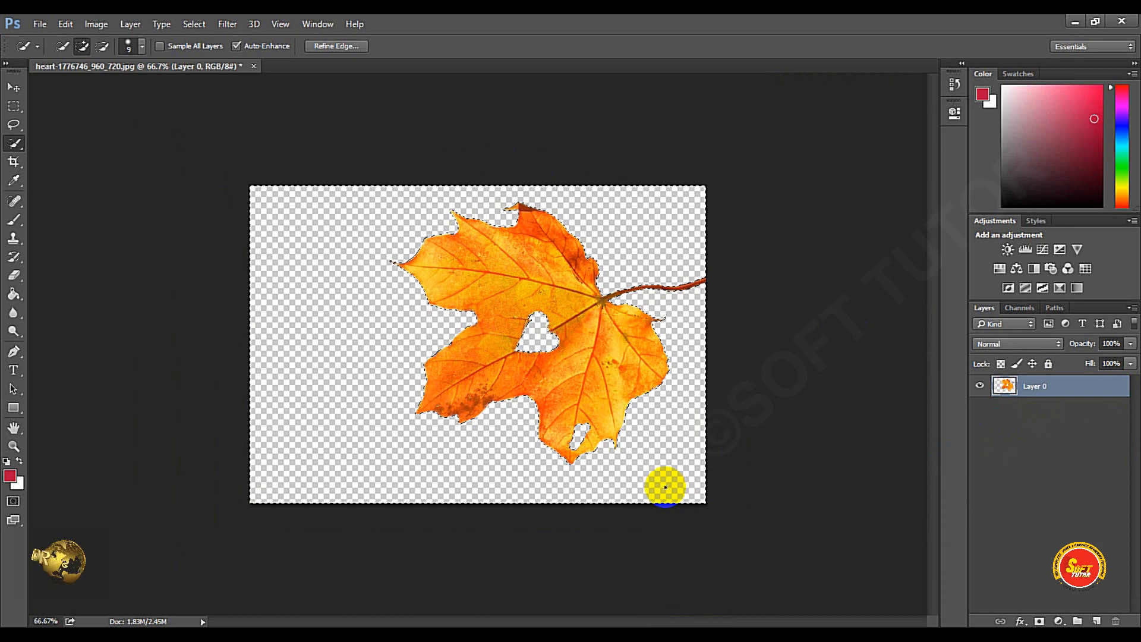
Step: Clear the selection around the leaf, try moving the cut-out leaf left on the canvas, and undo the move
{"action": "left_click", "coordinate": [14, 88]}
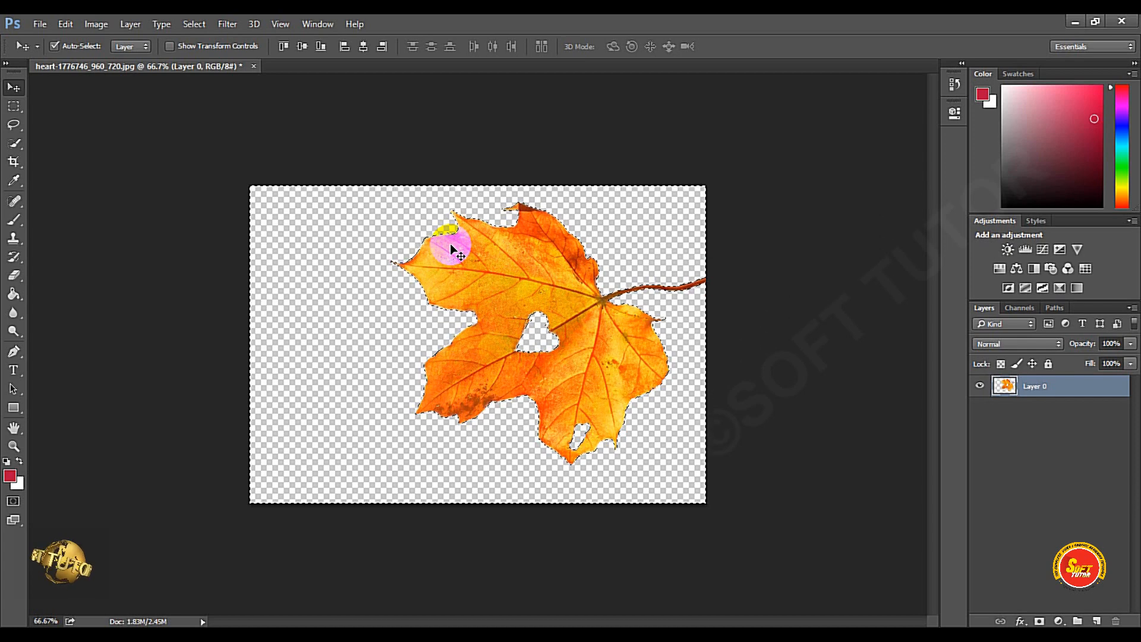
{"action": "left_click", "coordinate": [194, 24]}
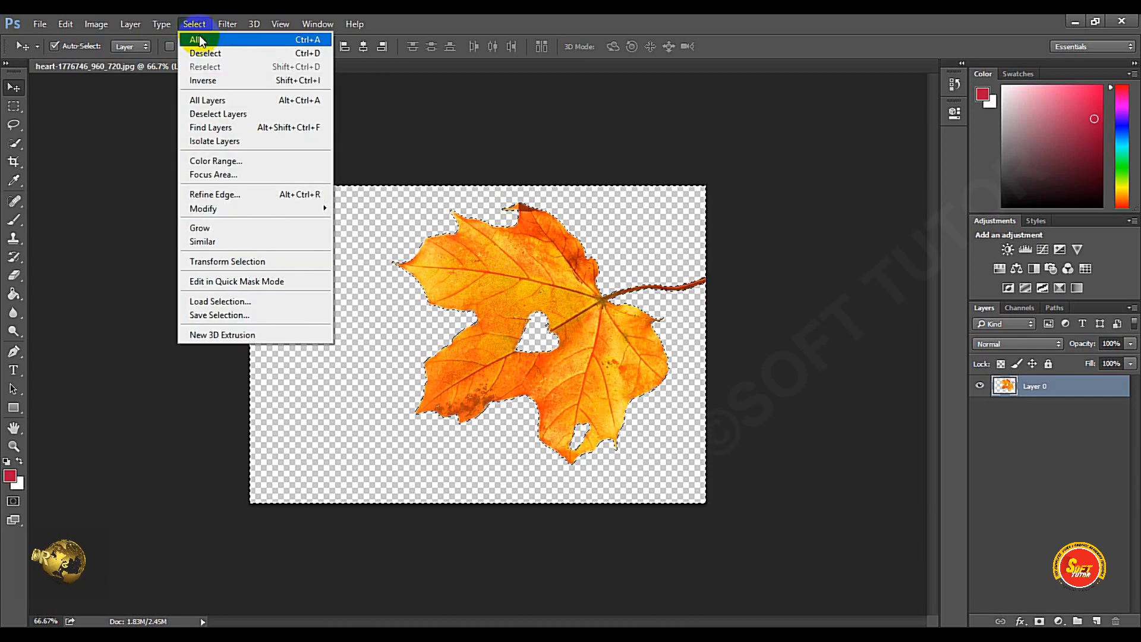
{"action": "left_click", "coordinate": [216, 54]}
{"action": "left_click_drag", "start_coordinate": [560, 319], "coordinate": [460, 284]}
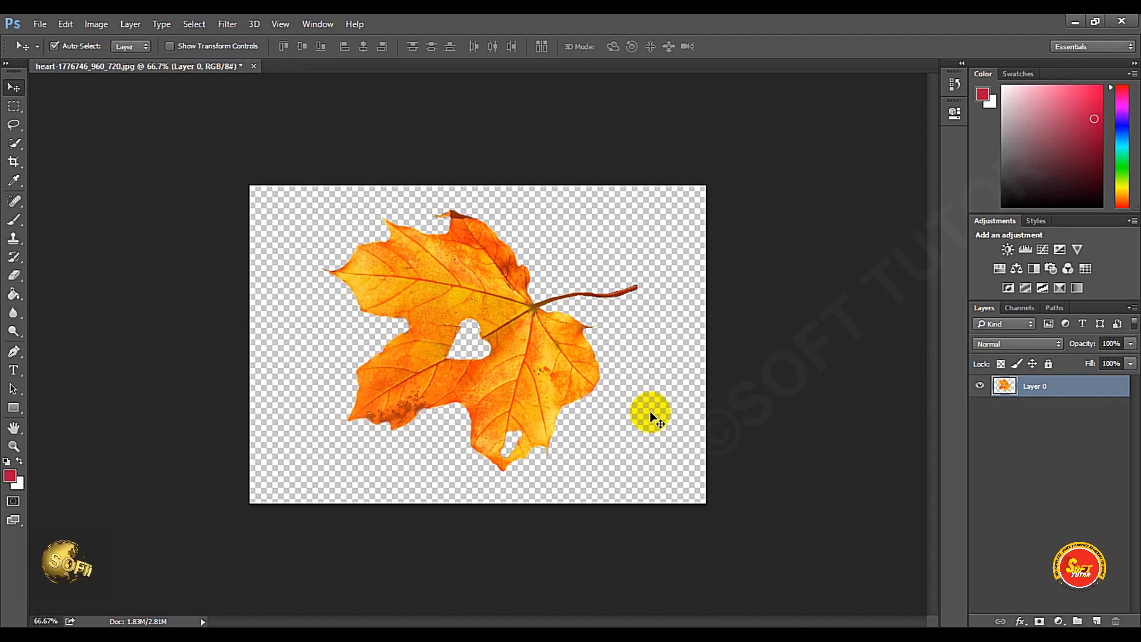
{"action": "key", "text": "ctrl+z"}
Step: Switch to the Magic Wand tool and open the baby photo VayJ9b.jpg
{"action": "left_click", "coordinate": [17, 143]}
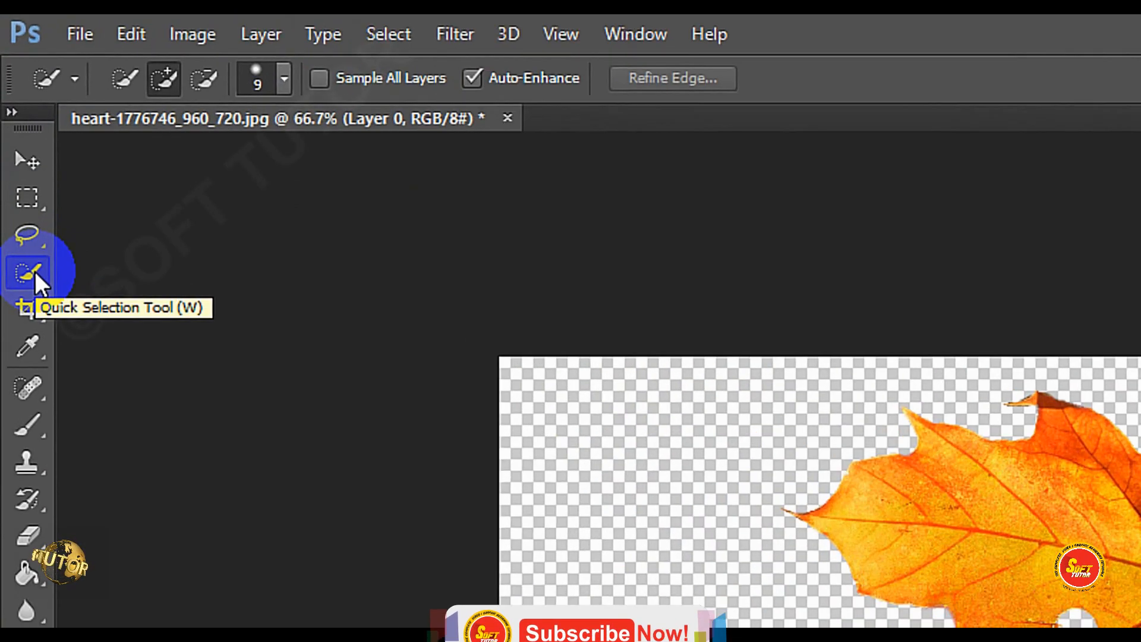
{"action": "left_click", "coordinate": [32, 270]}
{"action": "left_click", "coordinate": [107, 295]}
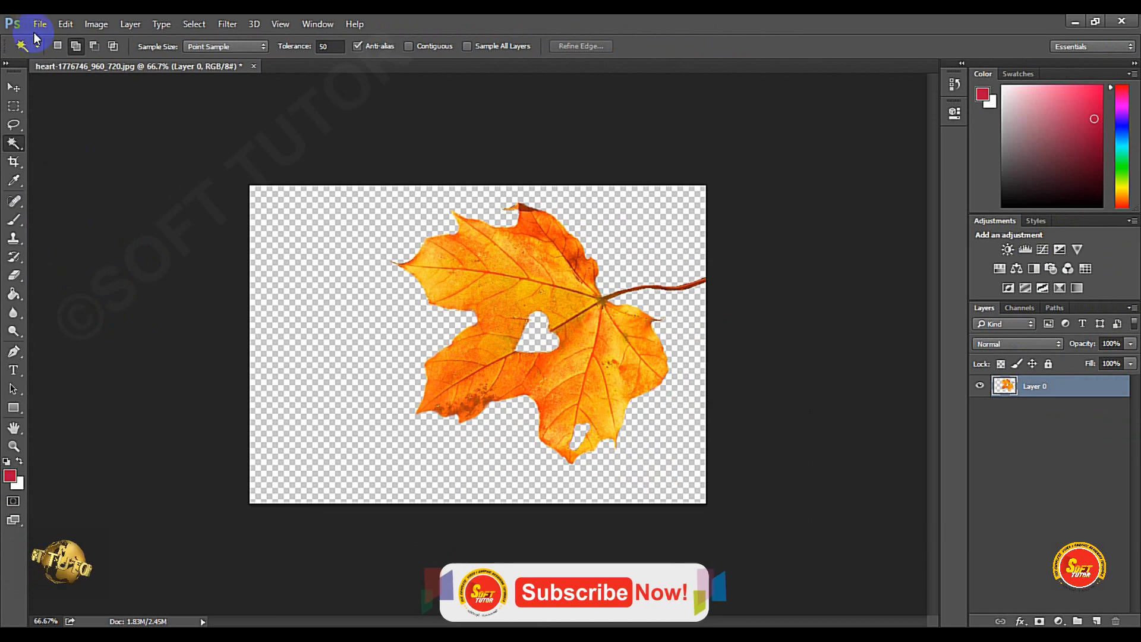
{"action": "left_click", "coordinate": [79, 34]}
{"action": "left_click", "coordinate": [53, 53]}
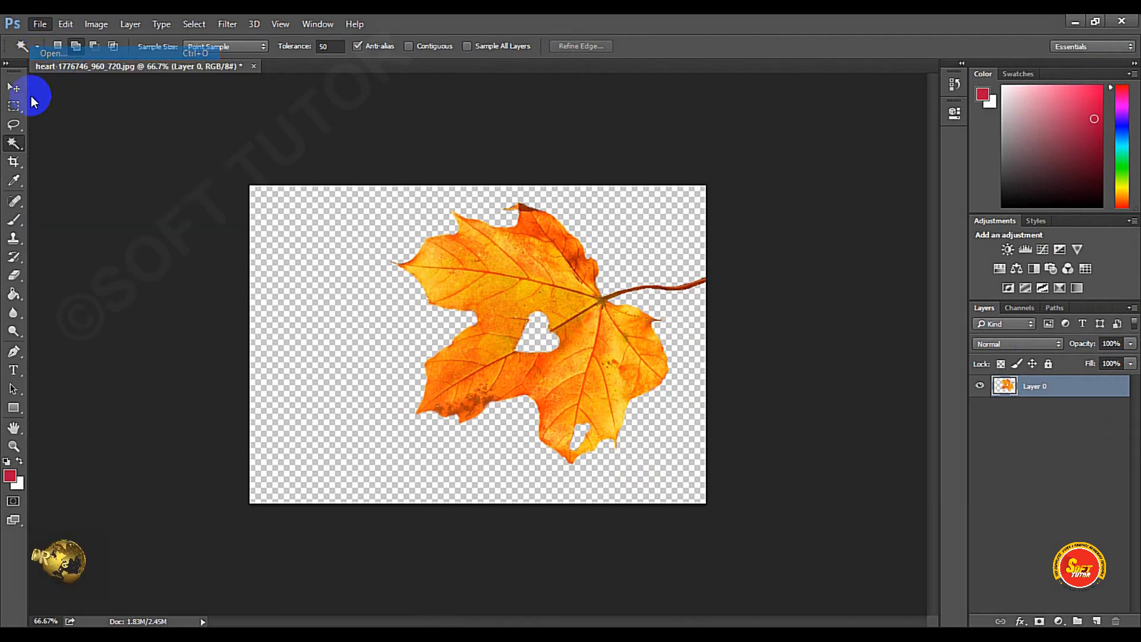
{"action": "double_click", "coordinate": [446, 136]}
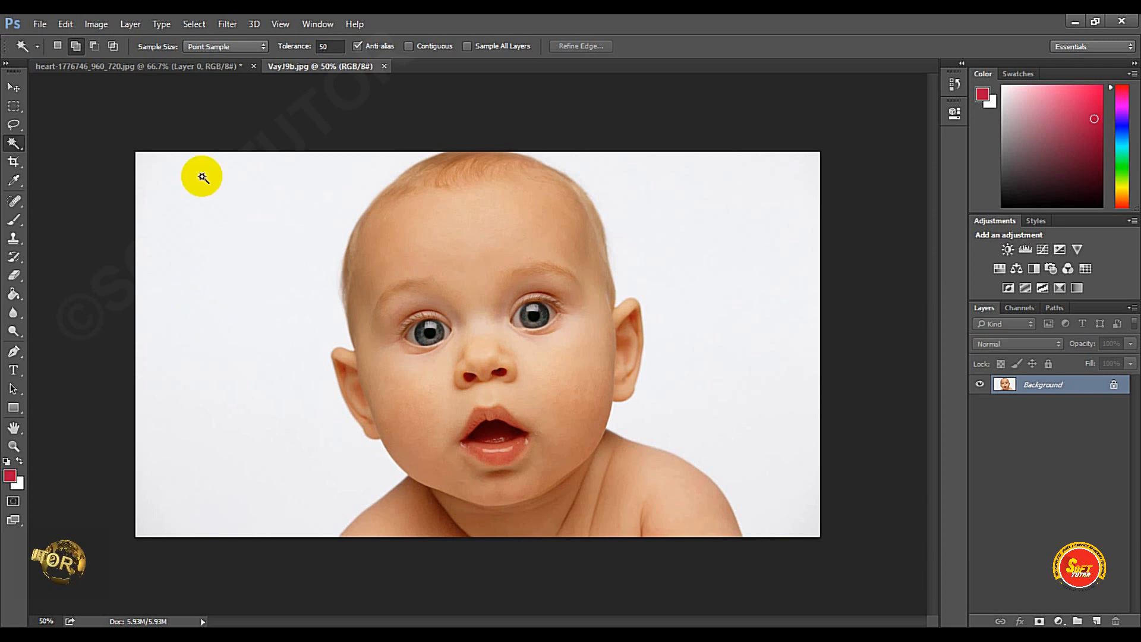
Step: Select the white background around the baby with the Magic Wand at tolerance 50 and delete it, converting the Background to a regular layer
{"action": "left_click", "coordinate": [208, 240]}
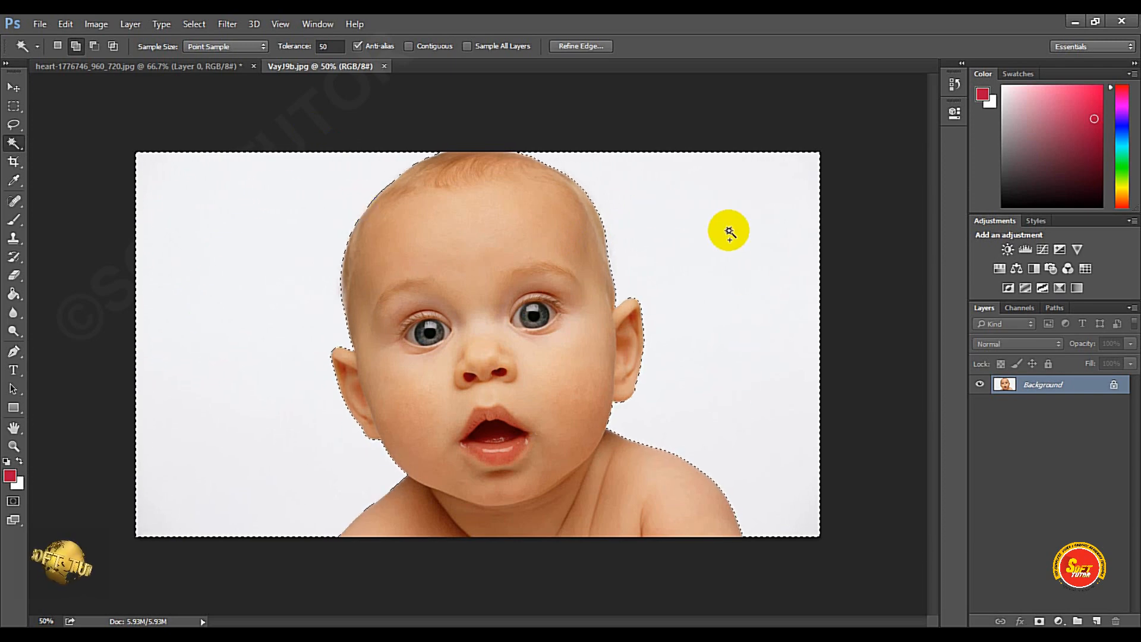
{"action": "left_click", "coordinate": [1115, 385]}
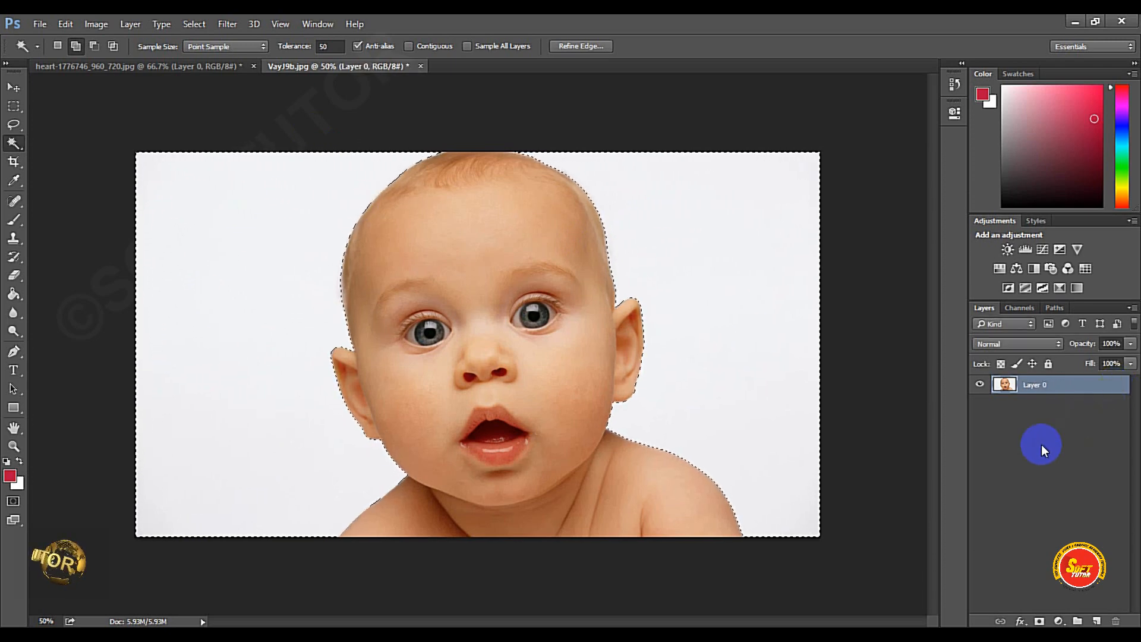
{"action": "key", "text": "Delete"}
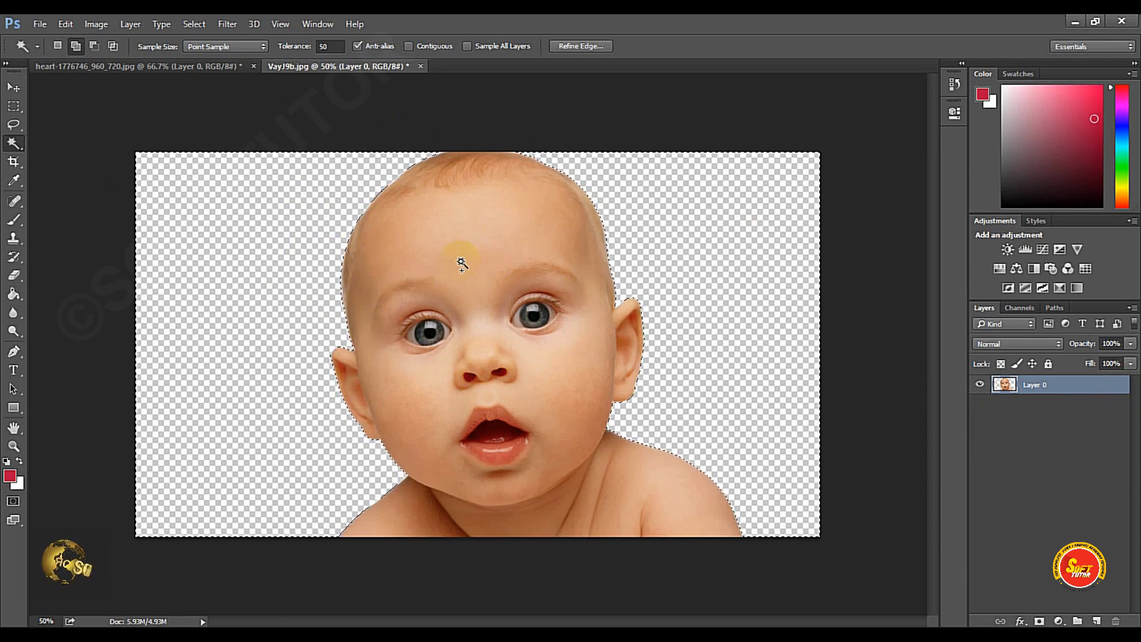
Step: Sample the baby's forehead with the Magic Wand at tolerance 50, and resample it from a cleared selection at tolerance 10
{"action": "left_click", "coordinate": [460, 241]}
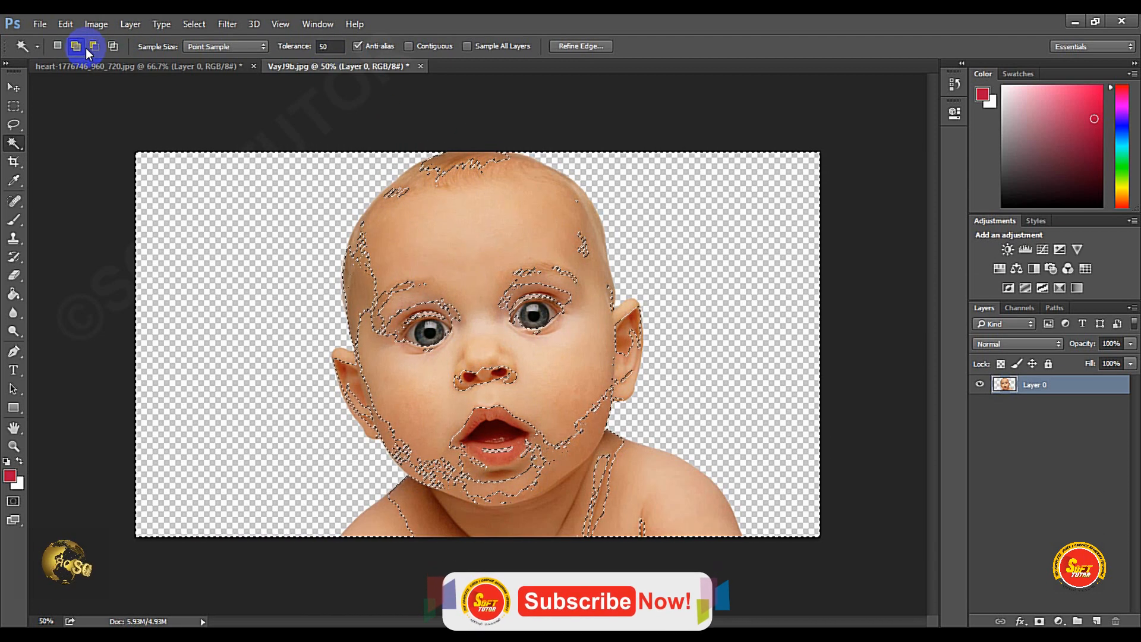
{"action": "left_click", "coordinate": [333, 45]}
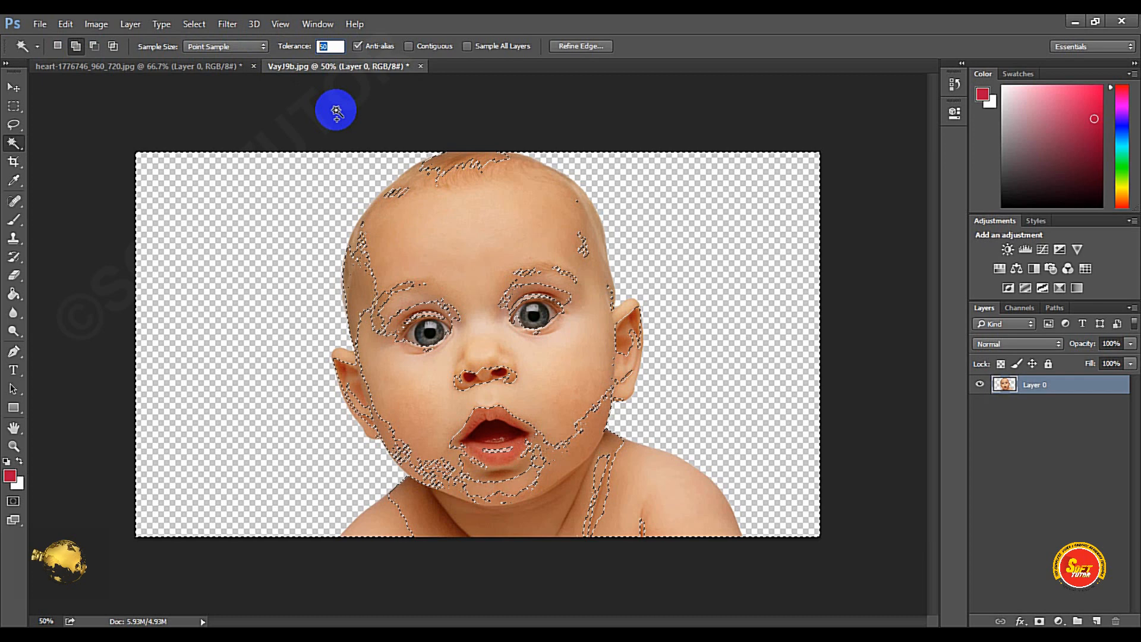
{"action": "type", "text": "10"}
{"action": "key", "text": "ctrl+d"}
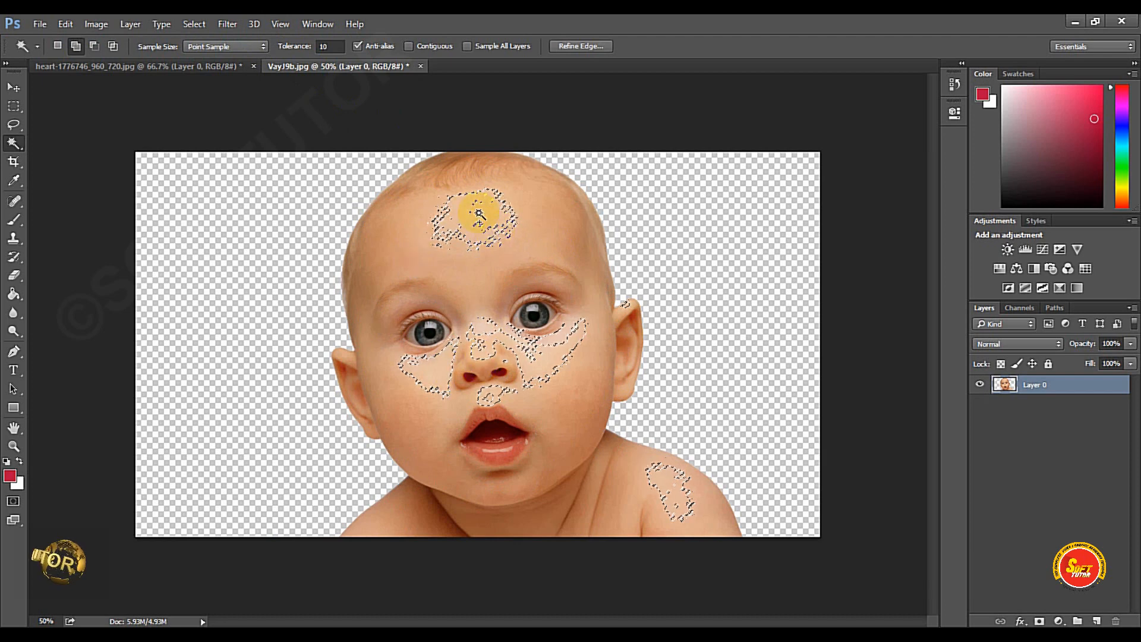
Step: Set the Magic Wand tolerance to 50 and add the baby's forehead skin tones to the selection
{"action": "left_click", "coordinate": [334, 47]}
{"action": "type", "text": "50"}
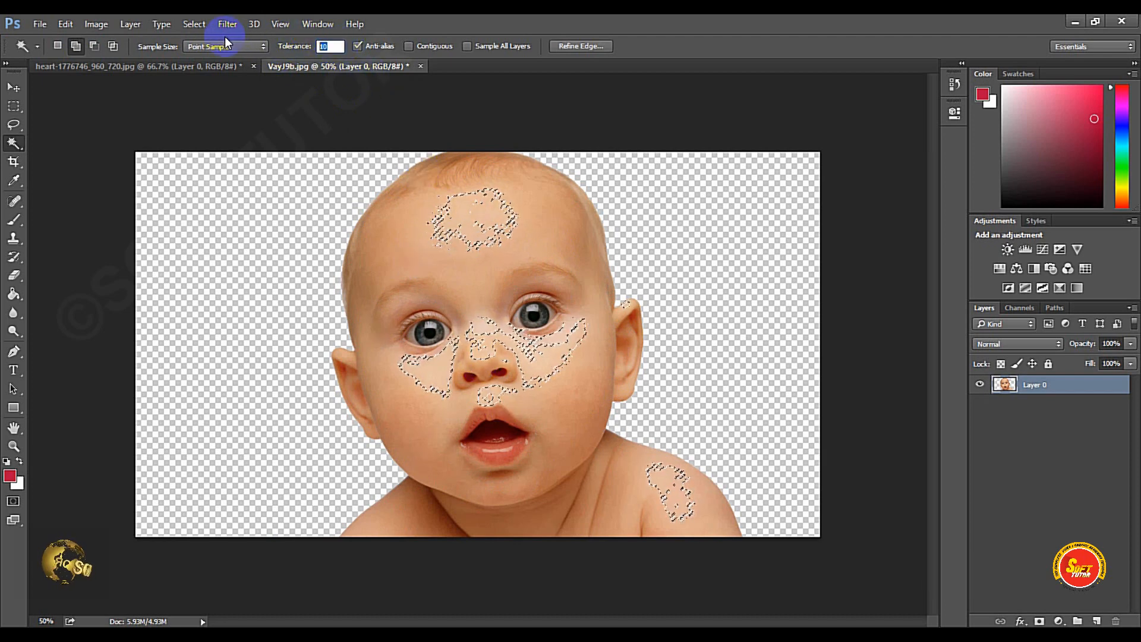
{"action": "key", "text": "Return"}
{"action": "left_click", "coordinate": [469, 209]}
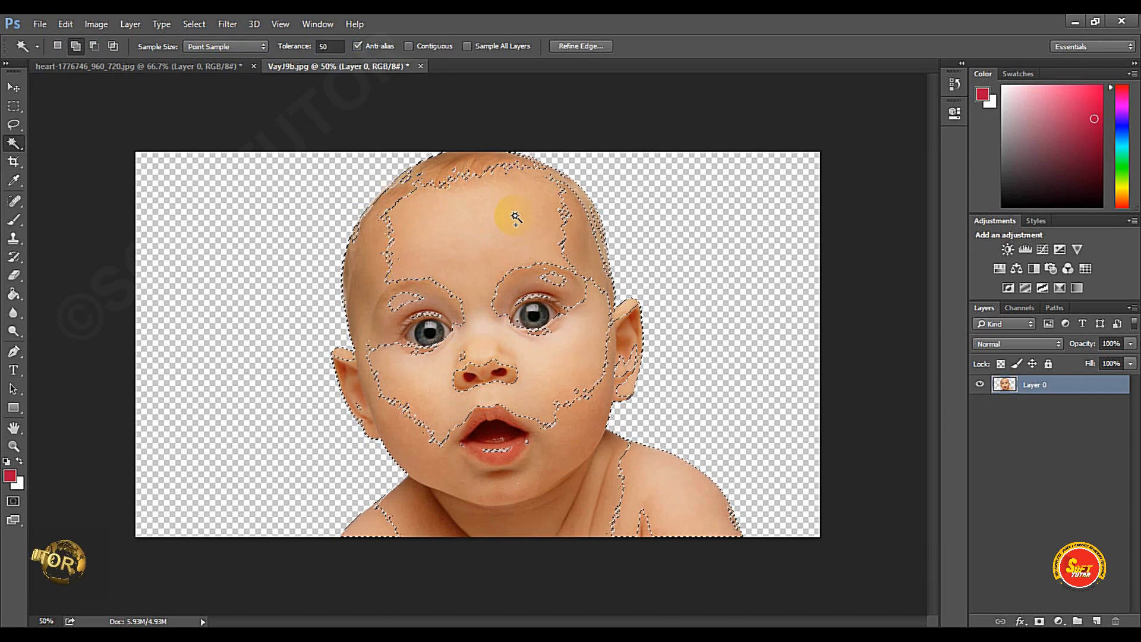
Step: Set the Magic Wand tolerance to 100 and sample the baby's forehead to extend the skin selection
{"action": "left_click", "coordinate": [326, 45]}
{"action": "type", "text": "100"}
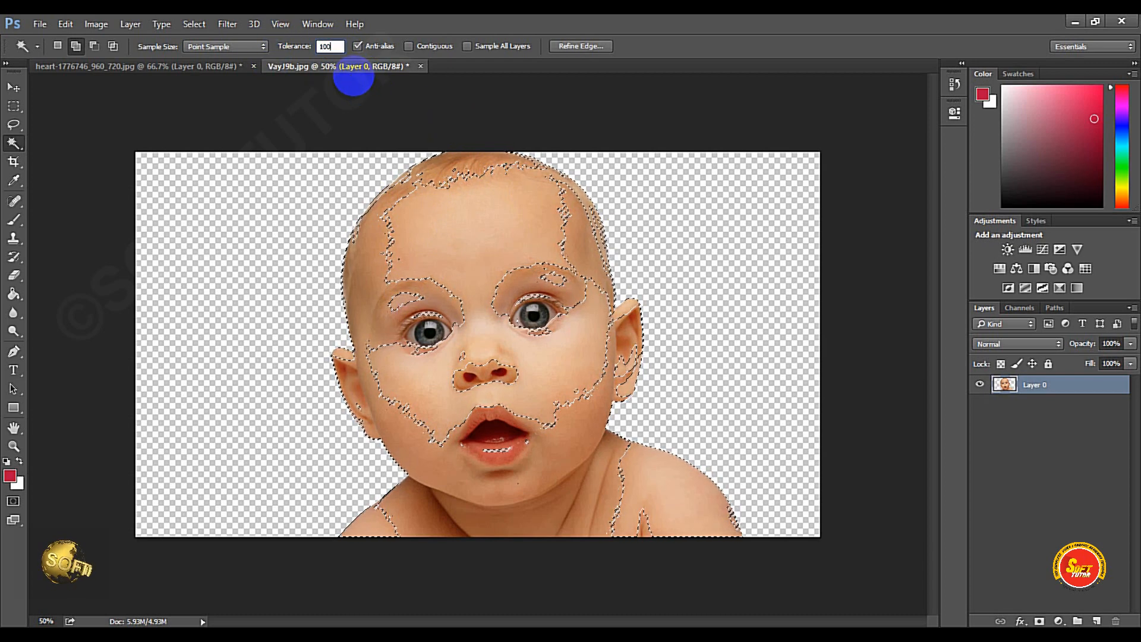
{"action": "key", "text": "Return"}
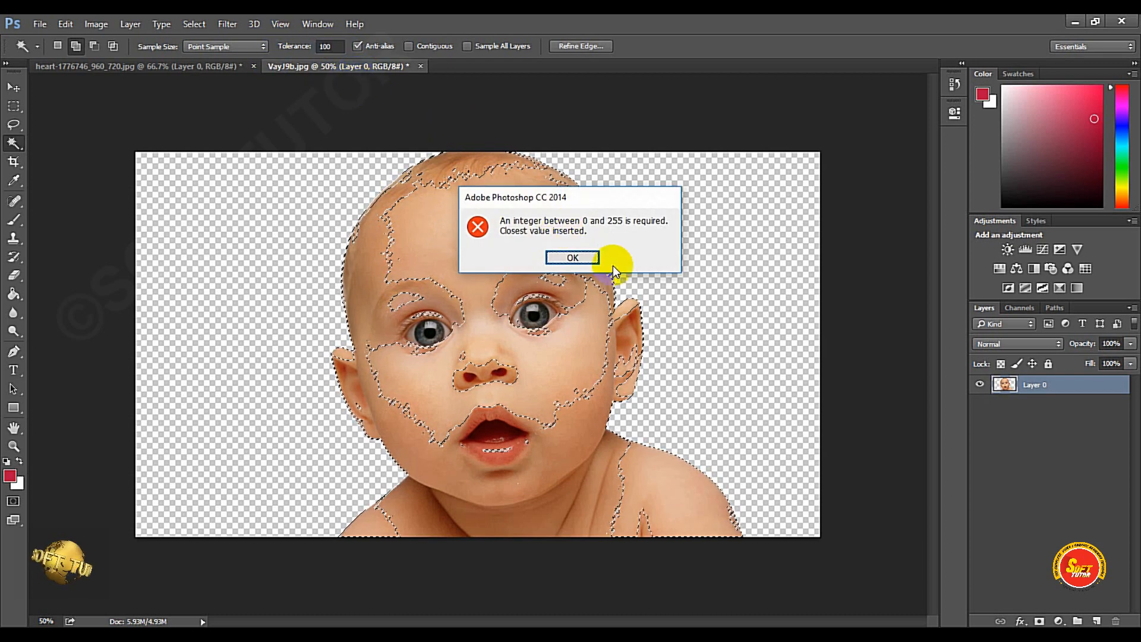
{"action": "left_click", "coordinate": [588, 254]}
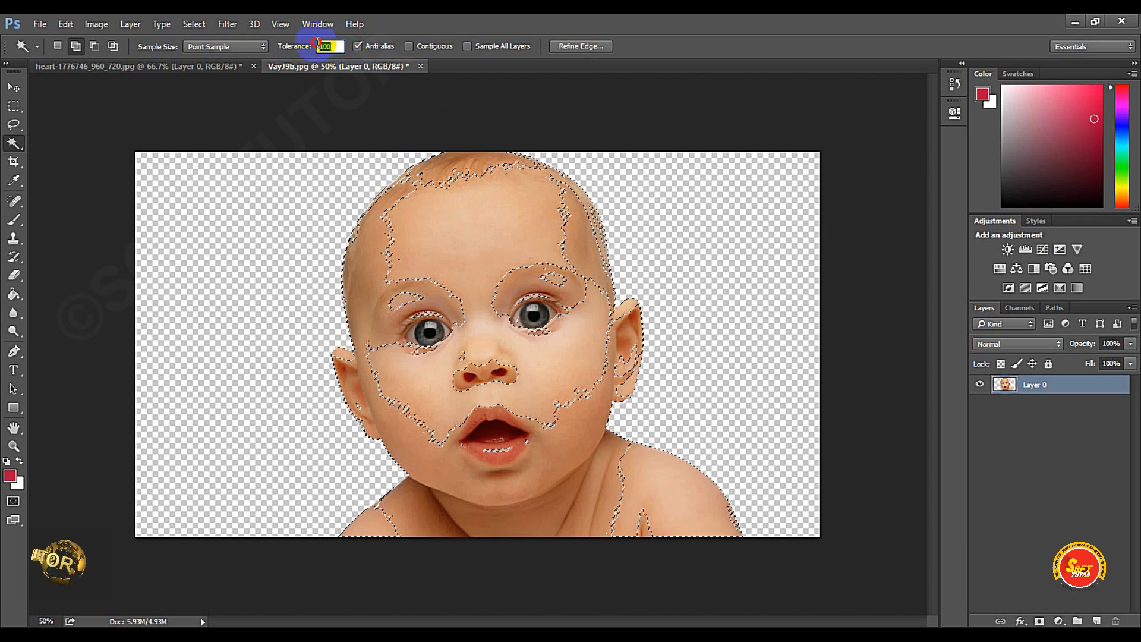
{"action": "left_click", "coordinate": [467, 239]}
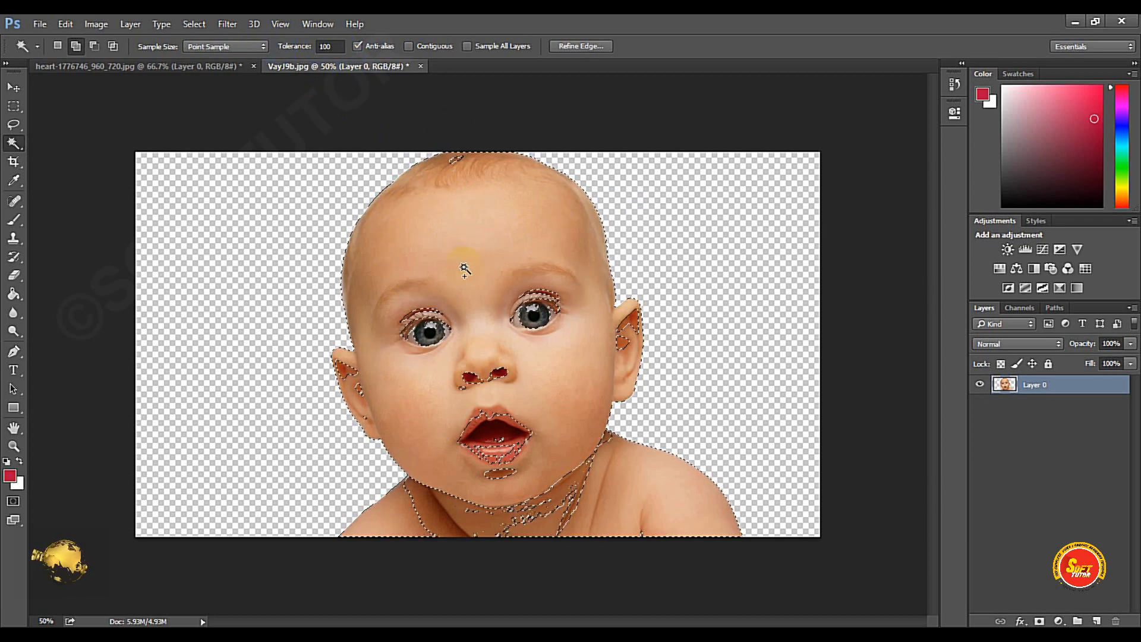
Step: Add the baby's neck, lips, mouth and eyes to the Magic Wand selection until the whole baby is selected
{"action": "left_click", "coordinate": [76, 46]}
{"action": "left_click", "coordinate": [481, 513]}
{"action": "left_click", "coordinate": [501, 454]}
{"action": "left_click", "coordinate": [491, 421]}
{"action": "left_click", "coordinate": [446, 327]}
{"action": "left_click", "coordinate": [429, 330]}
{"action": "left_click", "coordinate": [466, 323]}
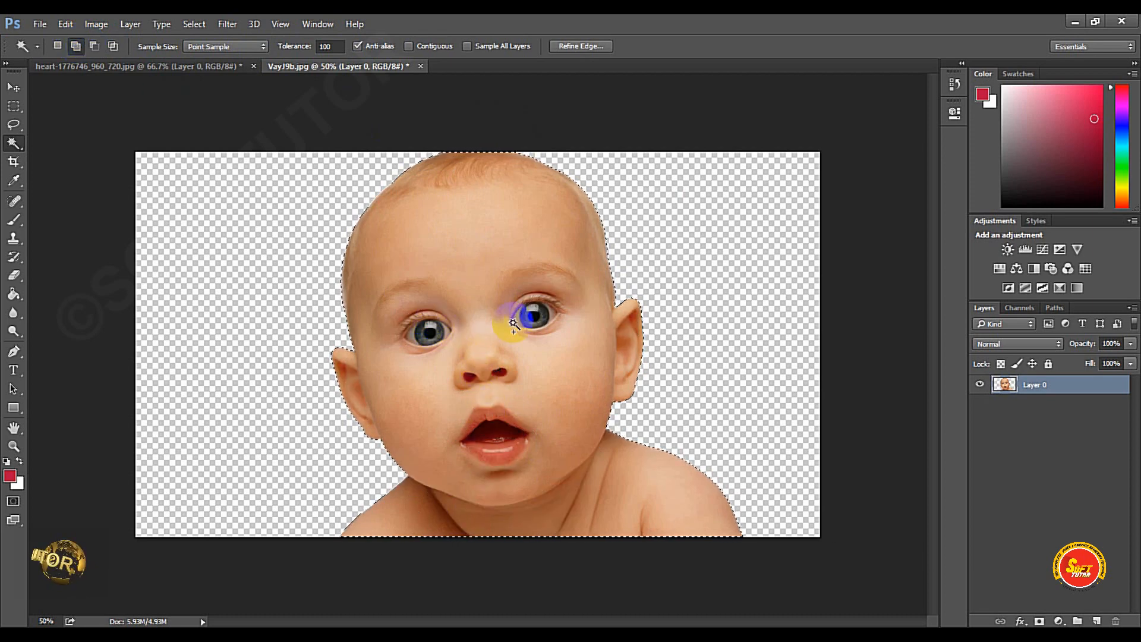
{"action": "left_click", "coordinate": [500, 197]}
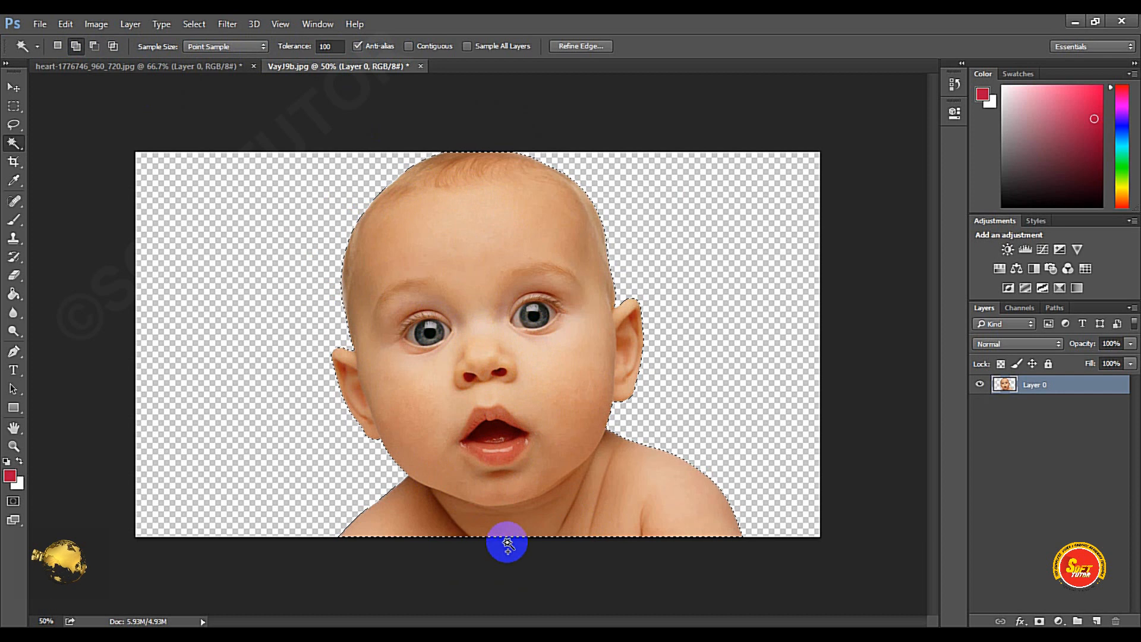
Step: Move the selected baby slightly left on the canvas with the Move tool and clear the selection
{"action": "left_click", "coordinate": [14, 88]}
{"action": "left_click_drag", "start_coordinate": [484, 319], "coordinate": [465, 319]}
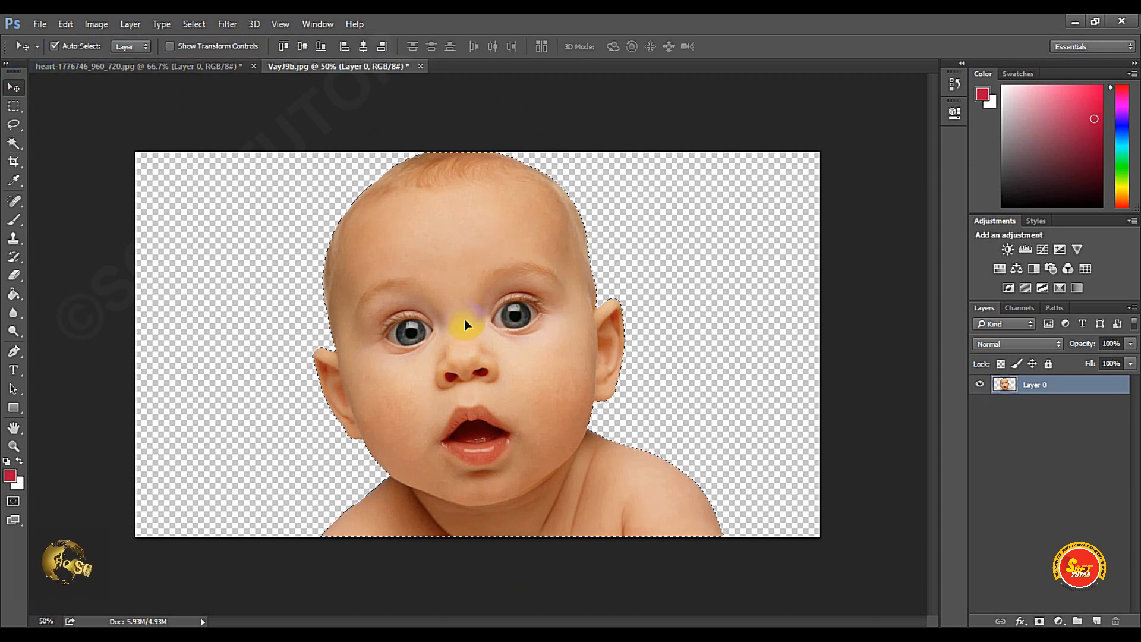
{"action": "left_click", "coordinate": [13, 144]}
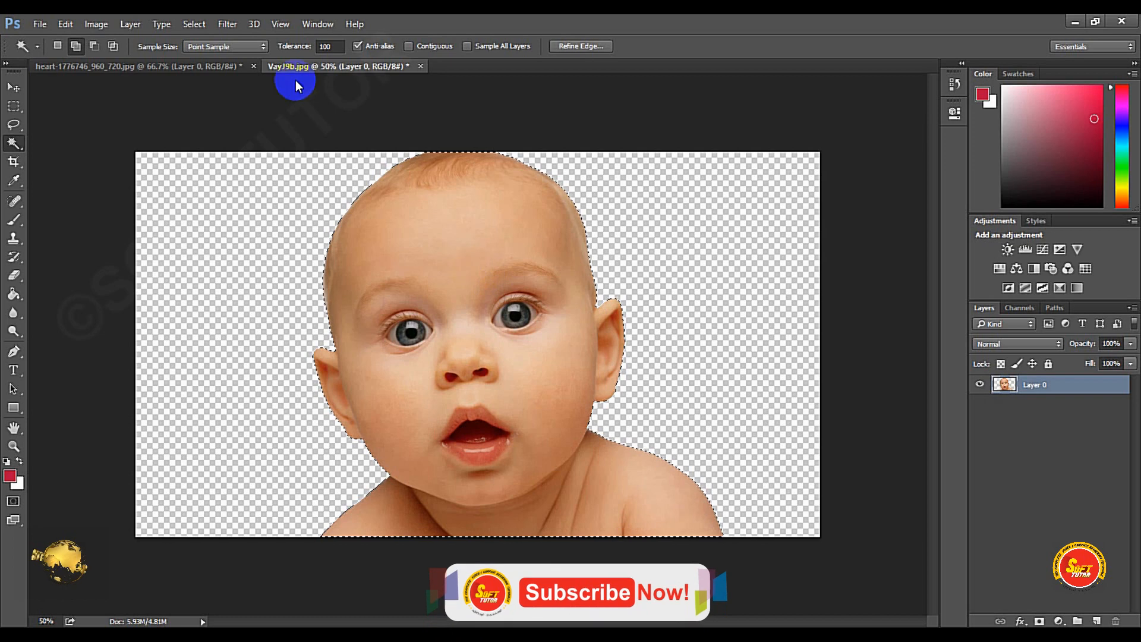
{"action": "left_click", "coordinate": [205, 25]}
{"action": "left_click", "coordinate": [205, 47]}
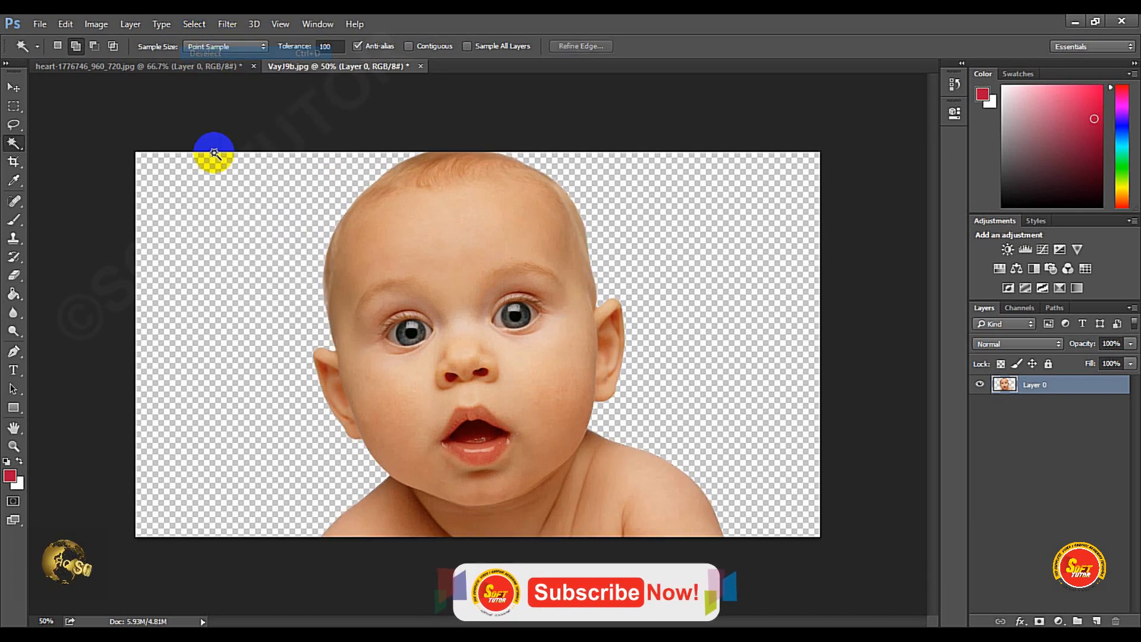
Step: Close VayJ9b.jpg without saving its changes and open Angry Child.jpg from the Desktop
{"action": "key", "text": "ctrl+w"}
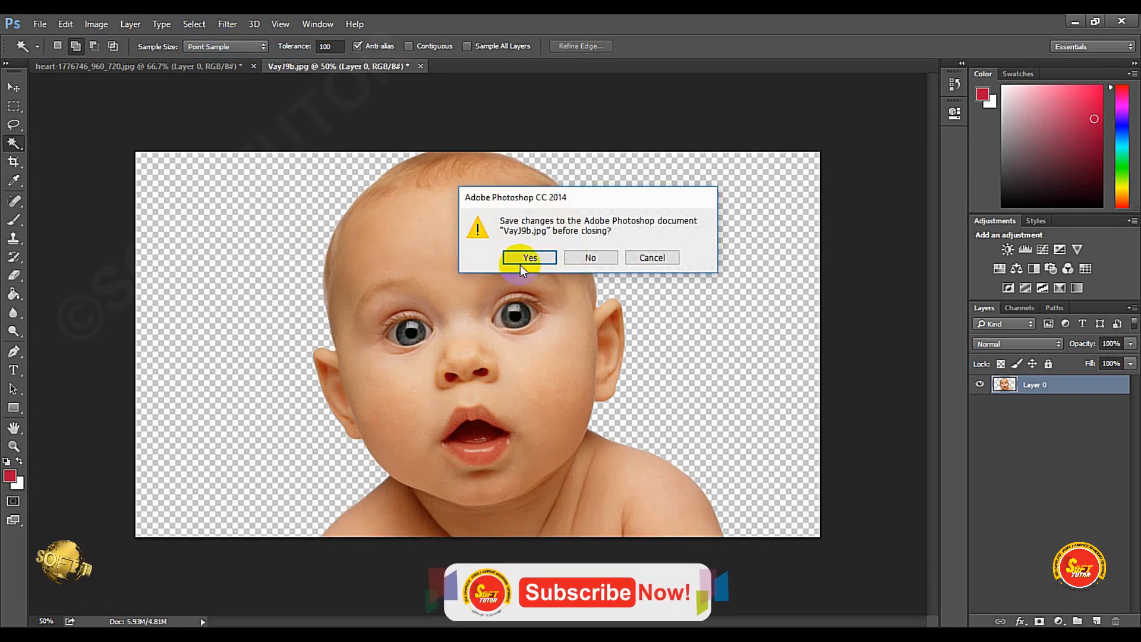
{"action": "left_click", "coordinate": [589, 258]}
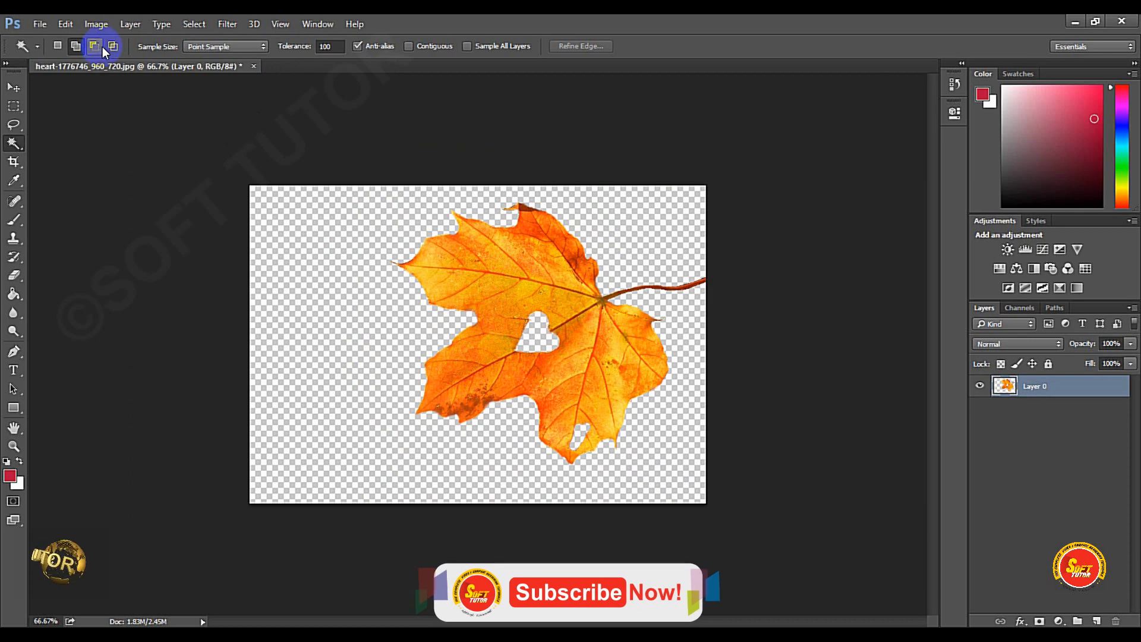
{"action": "left_click", "coordinate": [13, 87]}
{"action": "left_click", "coordinate": [41, 24]}
{"action": "left_click", "coordinate": [392, 141]}
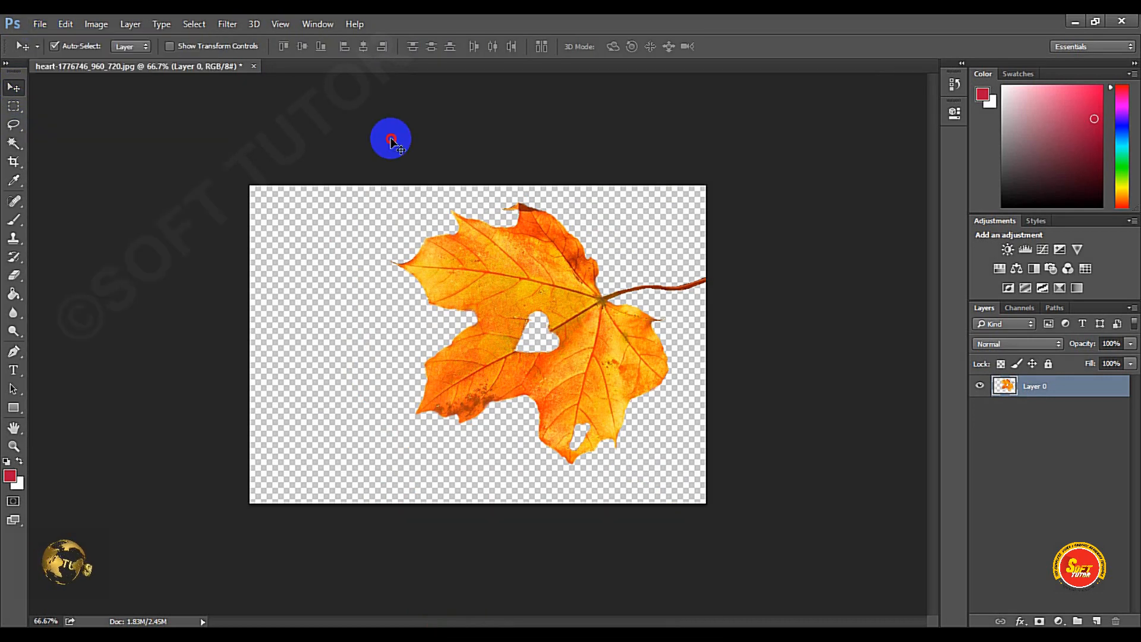
{"action": "left_click", "coordinate": [45, 24]}
{"action": "left_click", "coordinate": [412, 217]}
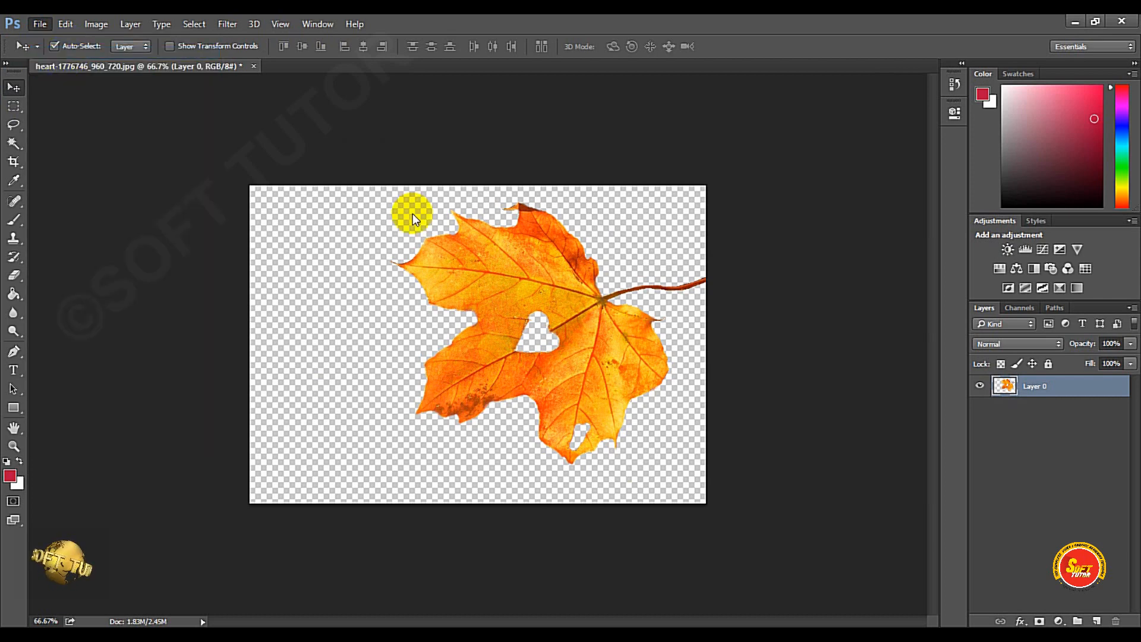
{"action": "left_click", "coordinate": [351, 138]}
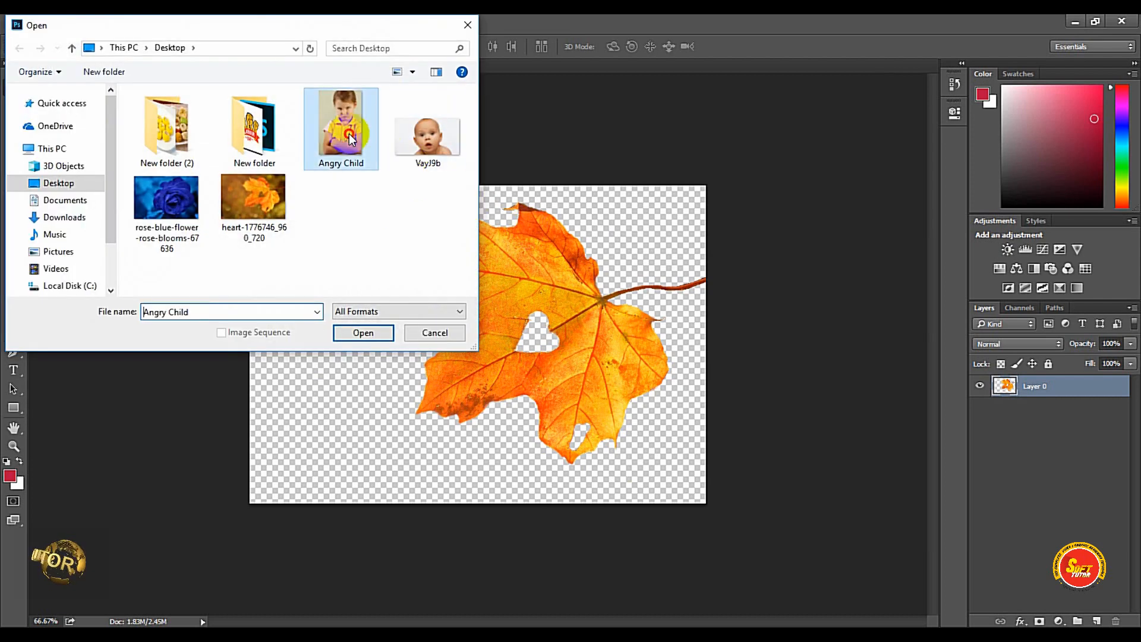
{"action": "double_click", "coordinate": [349, 136]}
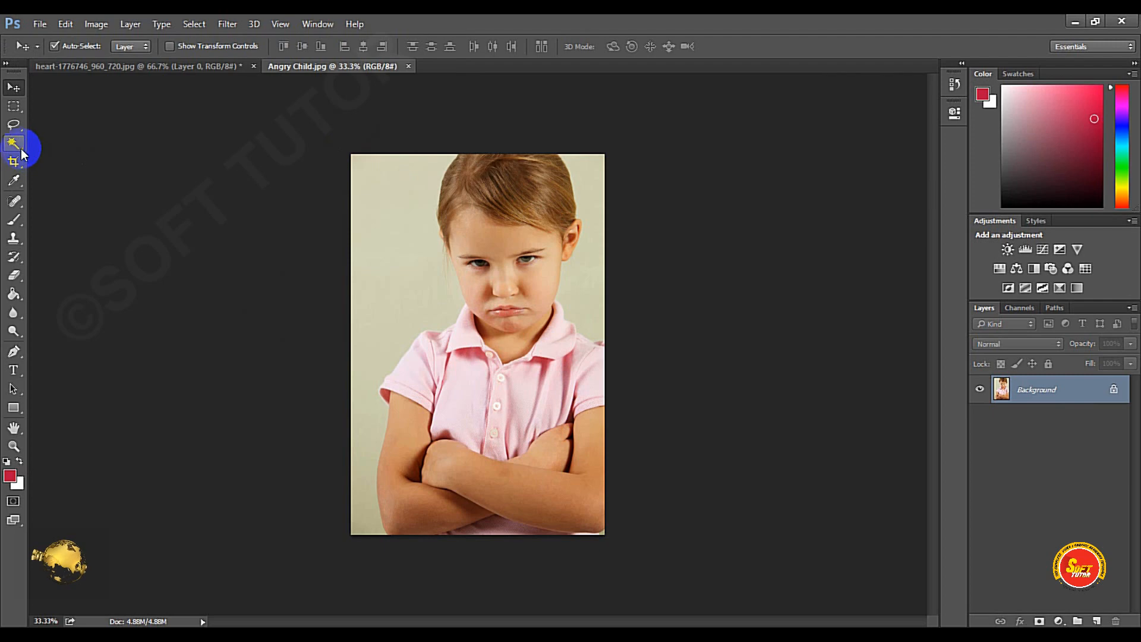
Step: Sample the plain background beside the girl with the Magic Wand tool at tolerance 100
{"action": "left_click", "coordinate": [22, 152]}
{"action": "left_click", "coordinate": [391, 250]}
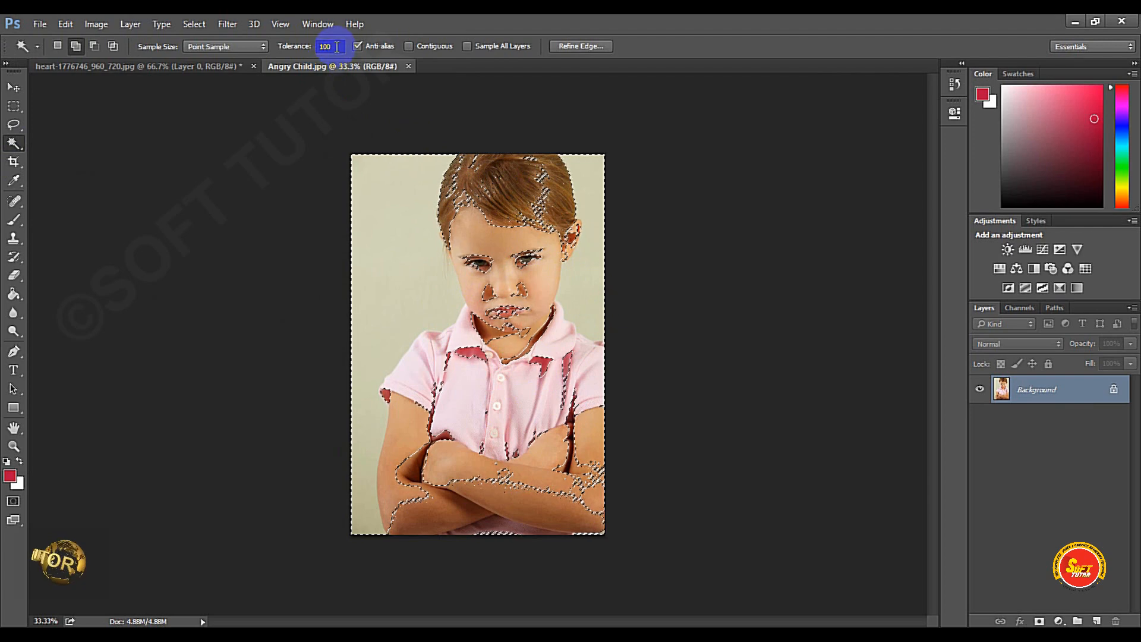
Step: Set the Magic Wand tolerance to 10 and replace the existing selection with the plain background around the girl
{"action": "type", "text": "10"}
{"action": "left_click", "coordinate": [401, 166]}
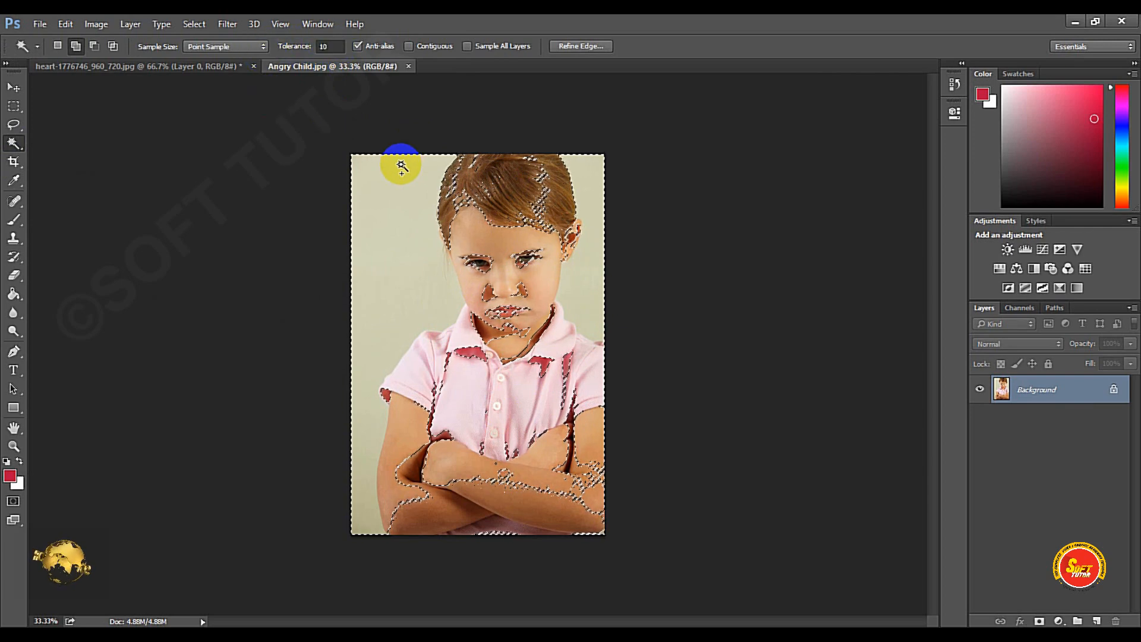
{"action": "left_click", "coordinate": [189, 24]}
{"action": "left_click", "coordinate": [205, 51]}
{"action": "left_click", "coordinate": [392, 239]}
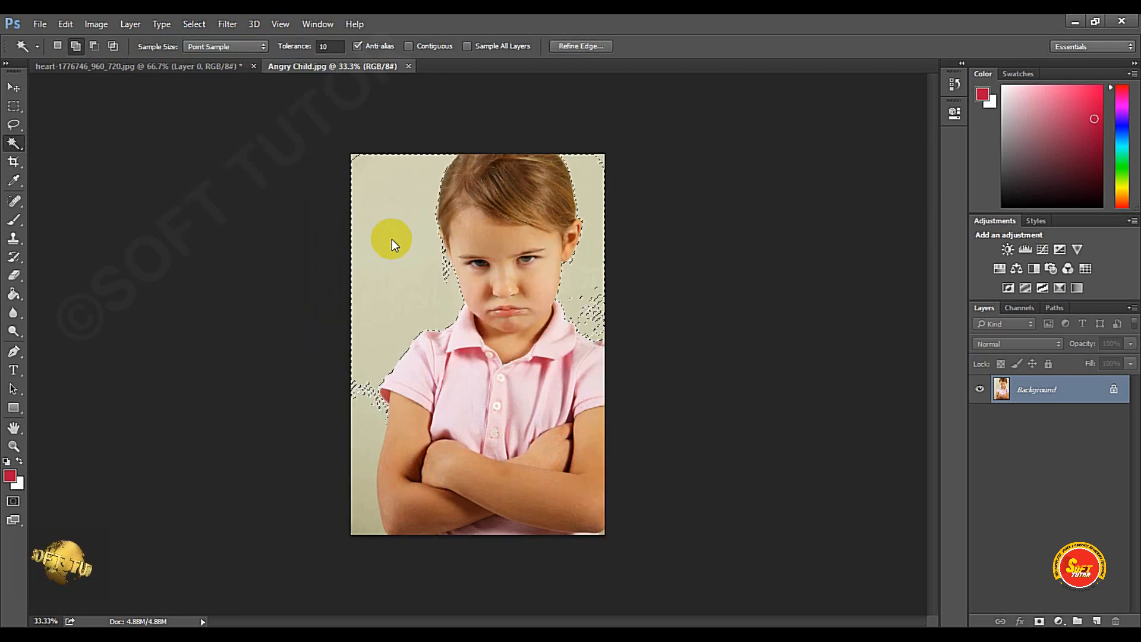
{"action": "left_click", "coordinate": [403, 369]}
Step: Add the leftover background patches beside the girl's sleeve, hair strands and cheek to the Magic Wand selection
{"action": "left_click_drag", "start_coordinate": [343, 198], "coordinate": [841, 411]}
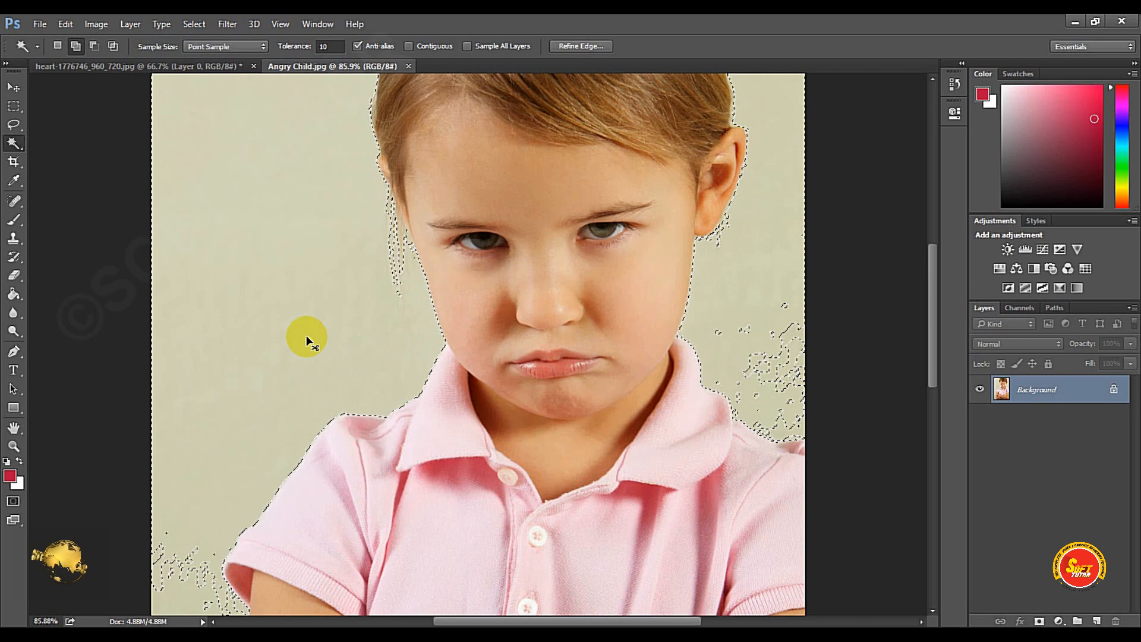
{"action": "key", "text": "ctrl+minus"}
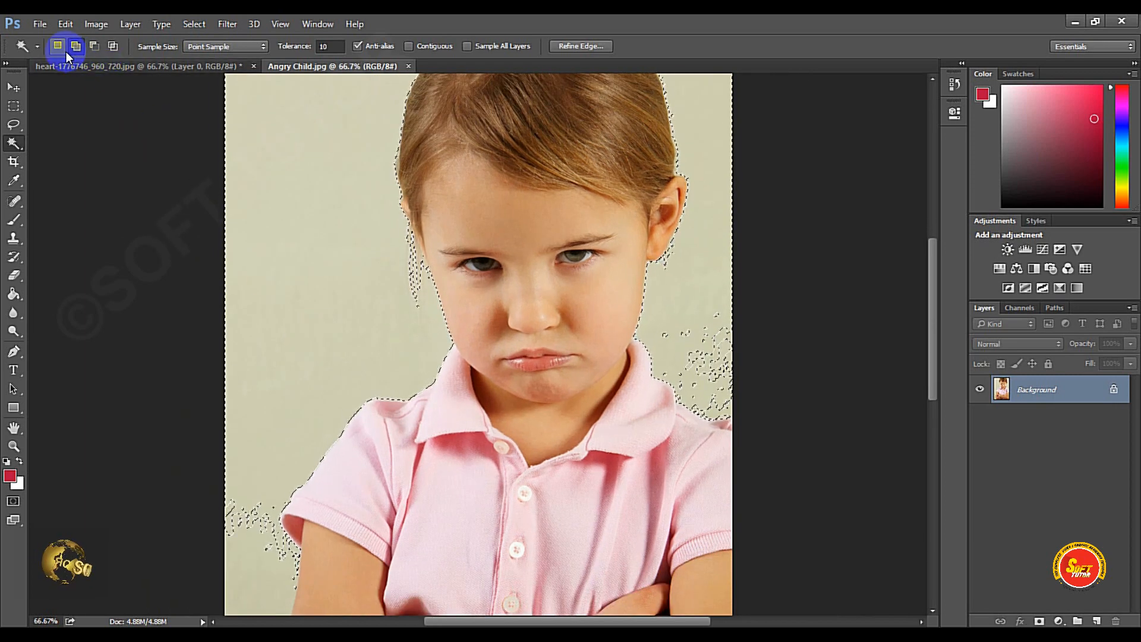
{"action": "left_click", "coordinate": [257, 543]}
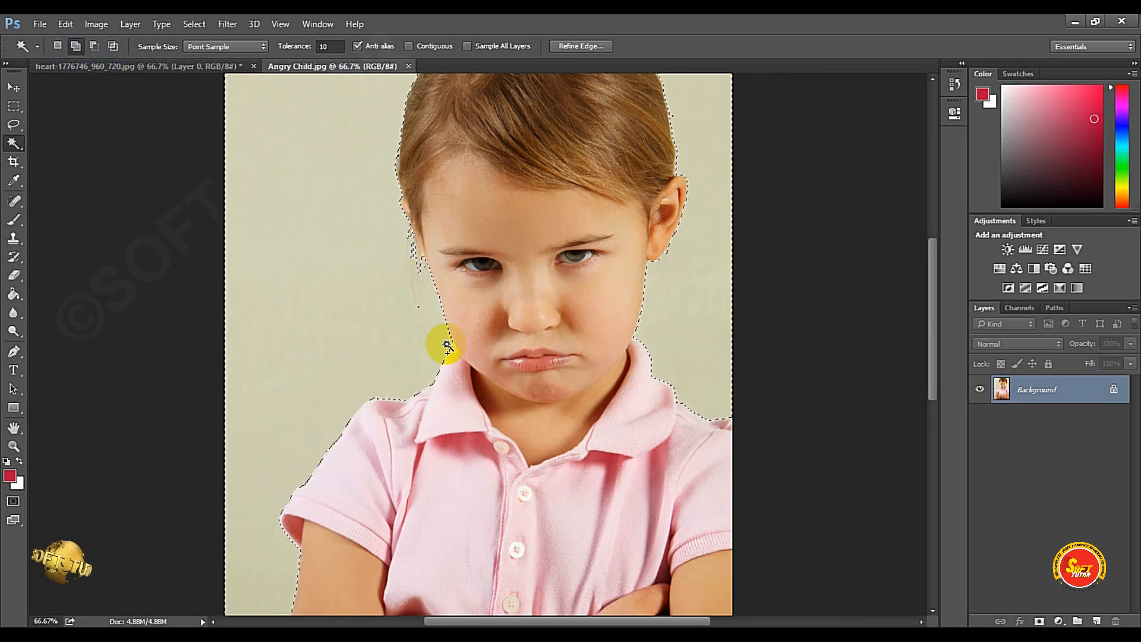
{"action": "left_click", "coordinate": [420, 259]}
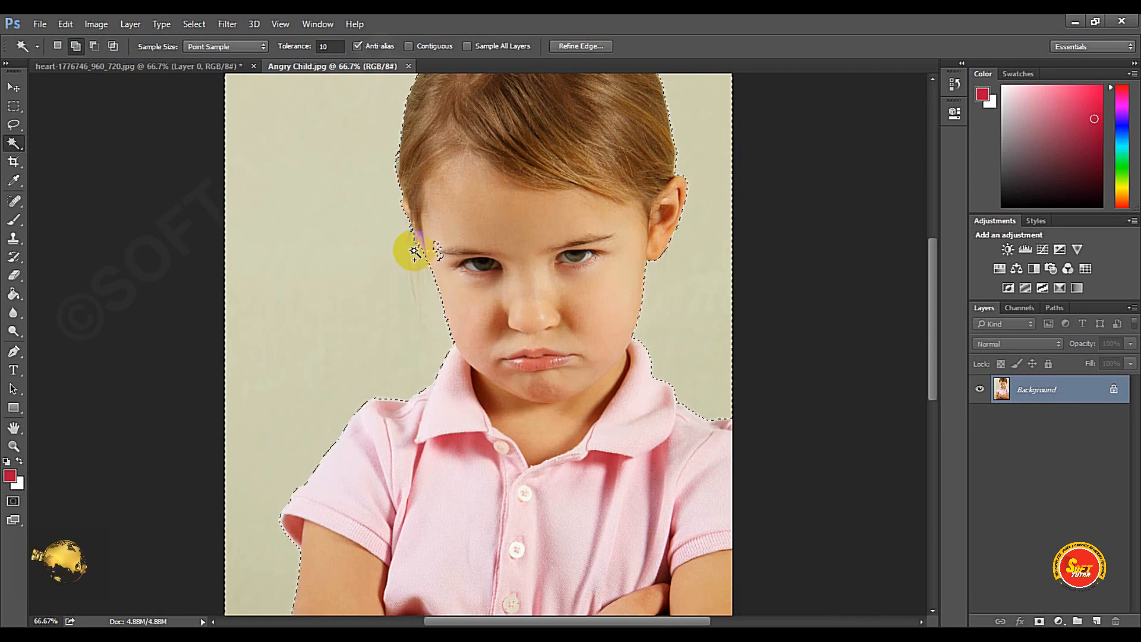
{"action": "left_click", "coordinate": [440, 288]}
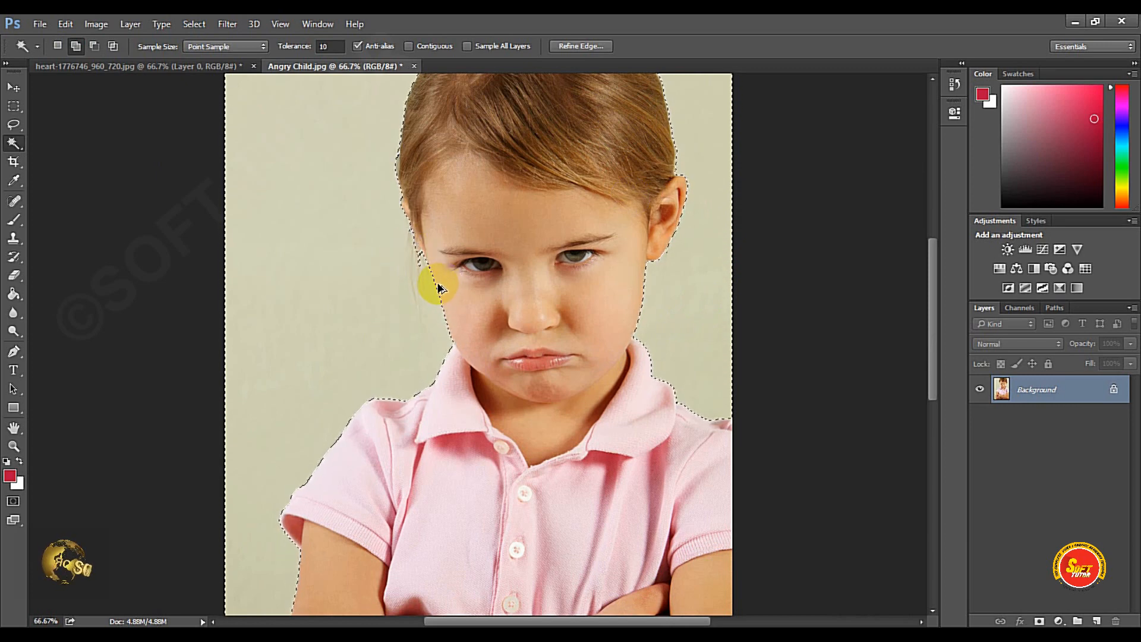
{"action": "key", "text": "ctrl+minus"}
{"action": "key", "text": "ctrl+minus"}
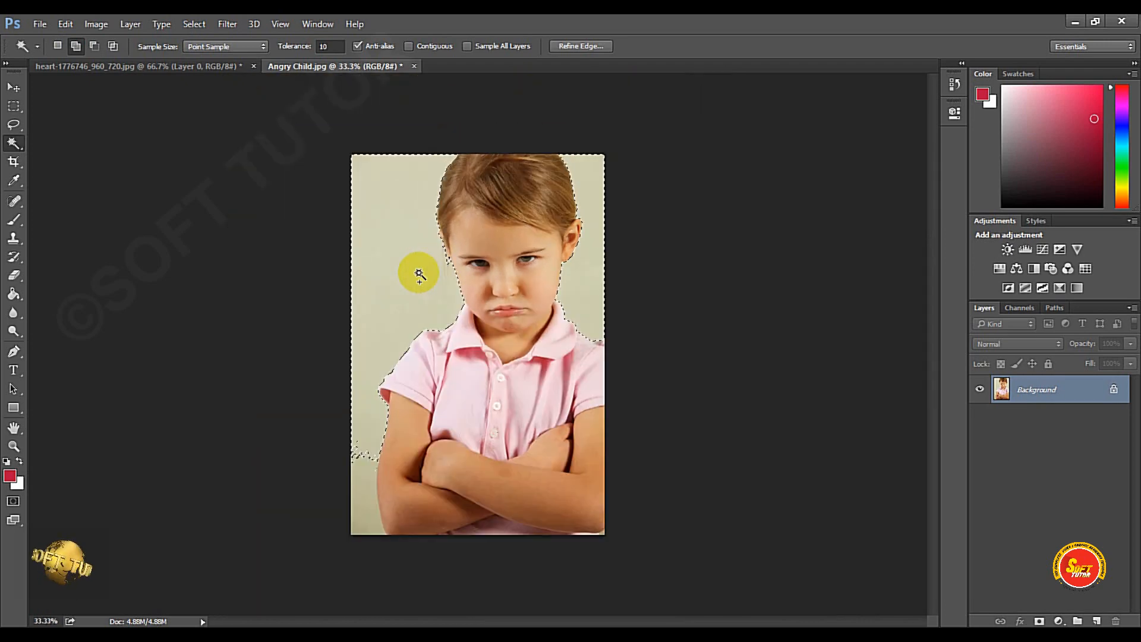
Step: Extend the selection over the remaining background beside the girl's folded arm, down to the photo's bottom edge
{"action": "left_click", "coordinate": [357, 454]}
{"action": "left_click", "coordinate": [365, 483]}
{"action": "left_click", "coordinate": [368, 509]}
{"action": "left_click", "coordinate": [368, 523]}
{"action": "left_click", "coordinate": [365, 495]}
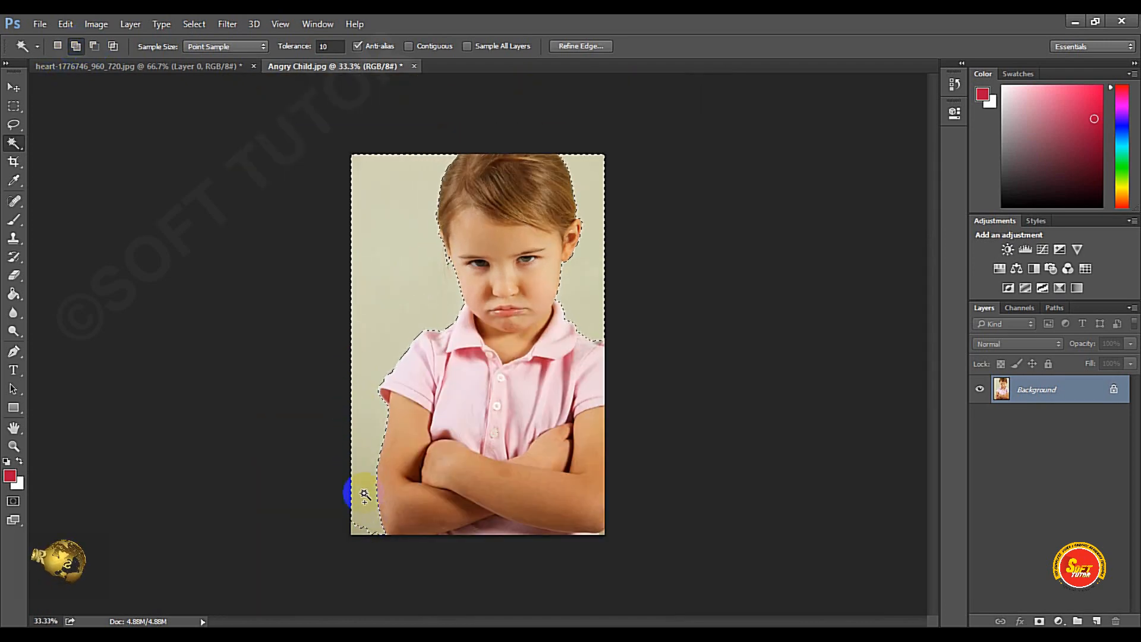
{"action": "left_click", "coordinate": [373, 534]}
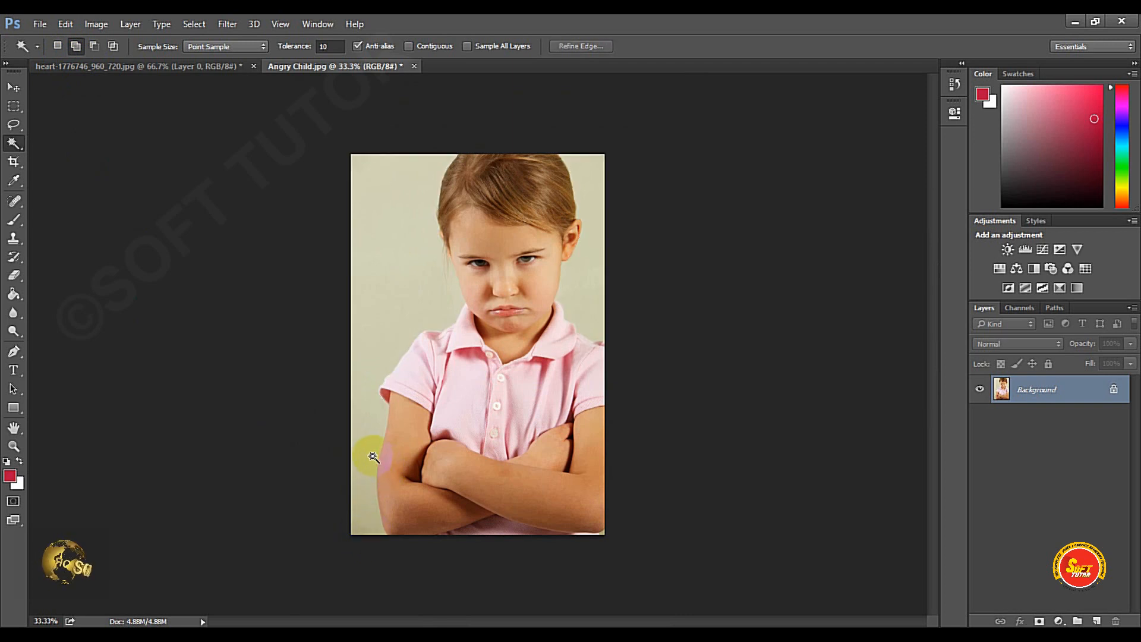
{"action": "left_click", "coordinate": [361, 530]}
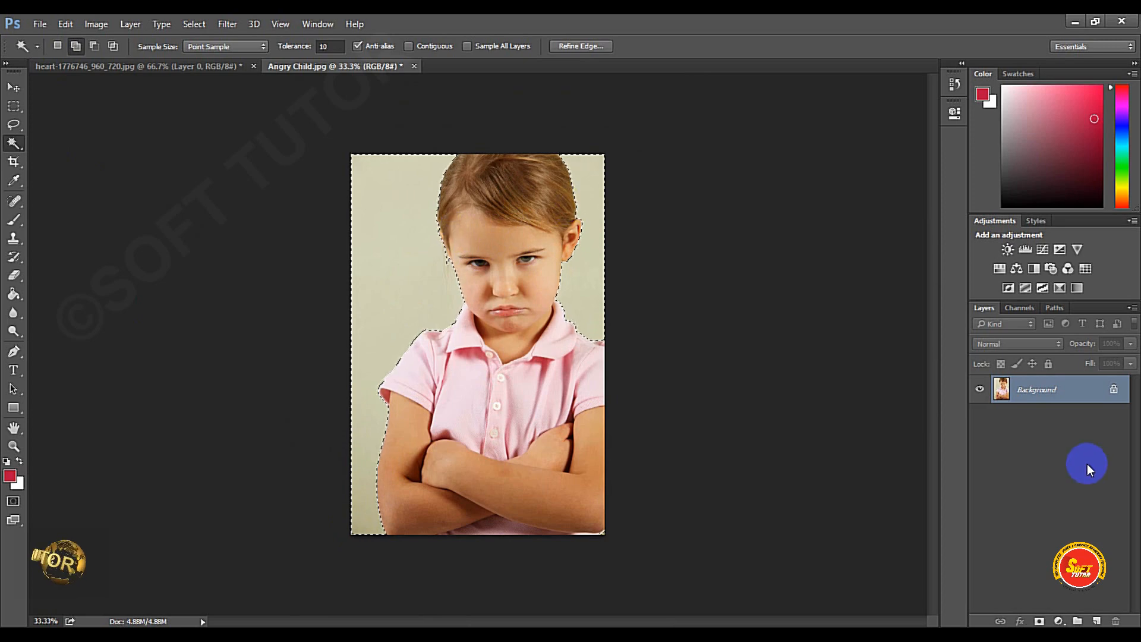
Step: Unlock the Background layer and delete the selected background around the girl
{"action": "left_click", "coordinate": [1114, 390]}
{"action": "key", "text": "Delete"}
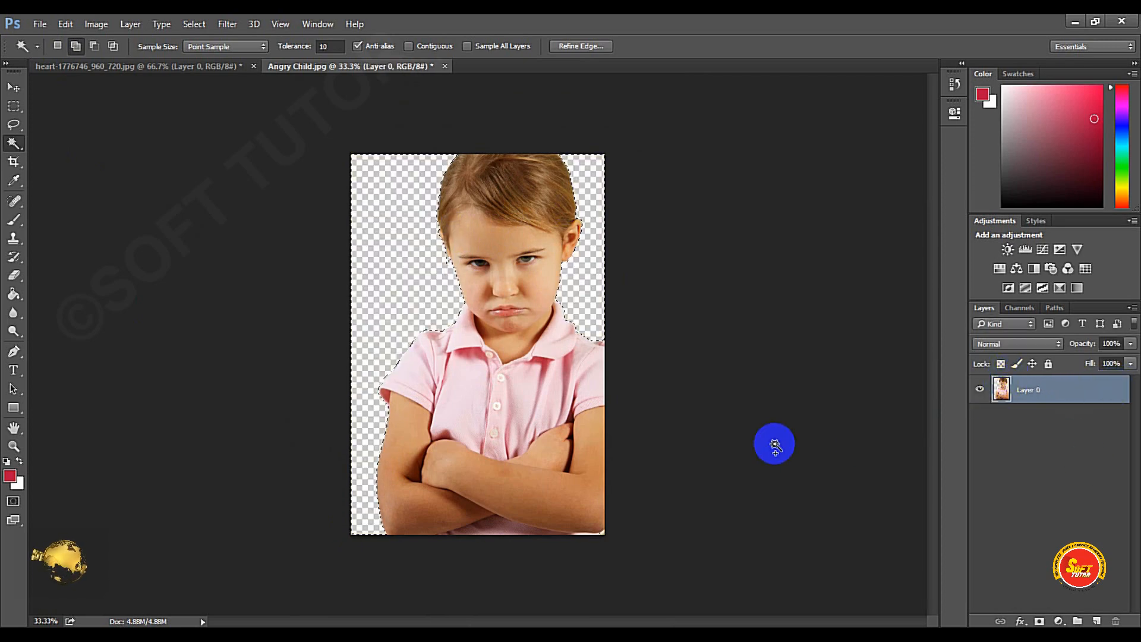
{"action": "left_click_drag", "start_coordinate": [337, 177], "coordinate": [647, 325]}
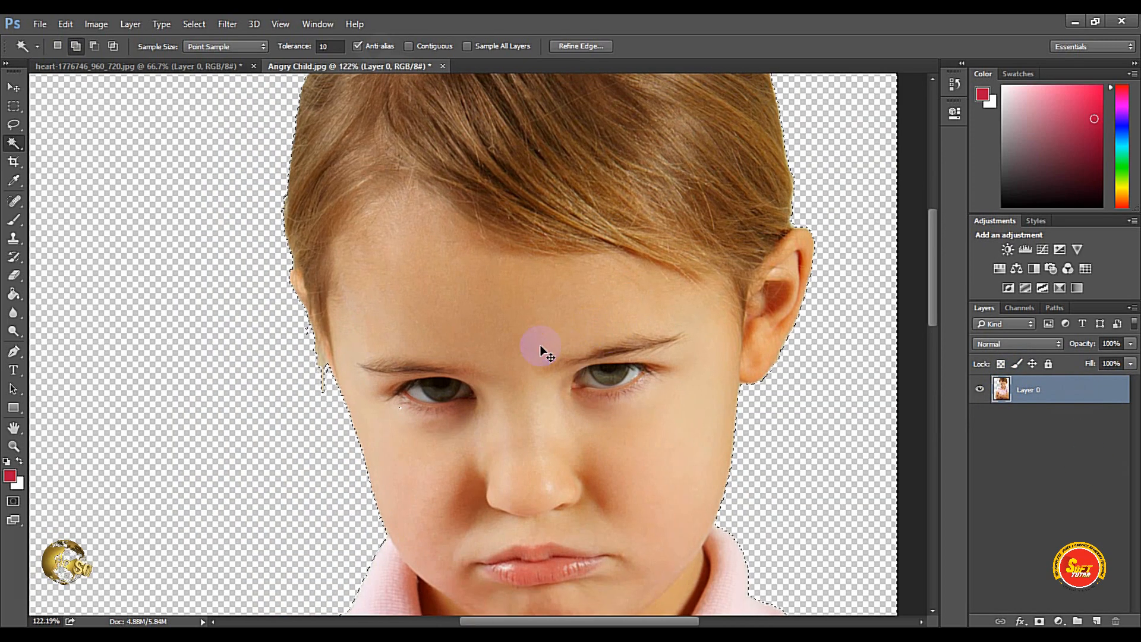
{"action": "key", "text": "ctrl+minus"}
{"action": "key", "text": "ctrl+minus"}
{"action": "key", "text": "ctrl+minus"}
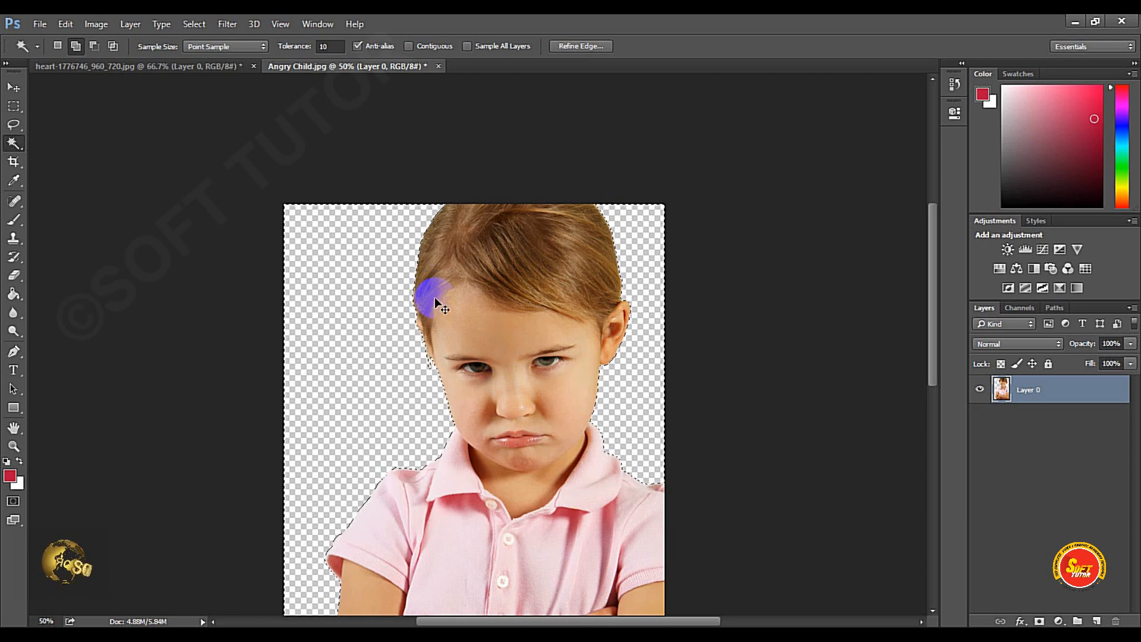
Step: Clear the selection and move the cut-out girl slightly up and to the left on the canvas with the Move tool
{"action": "left_click", "coordinate": [492, 283]}
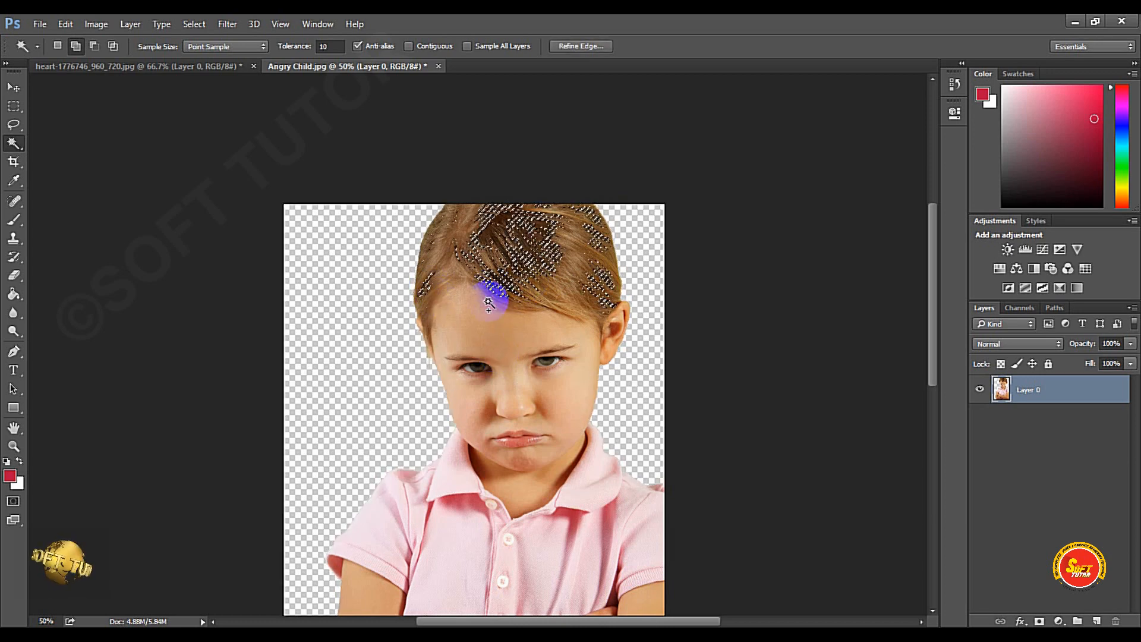
{"action": "key", "text": "ctrl+d"}
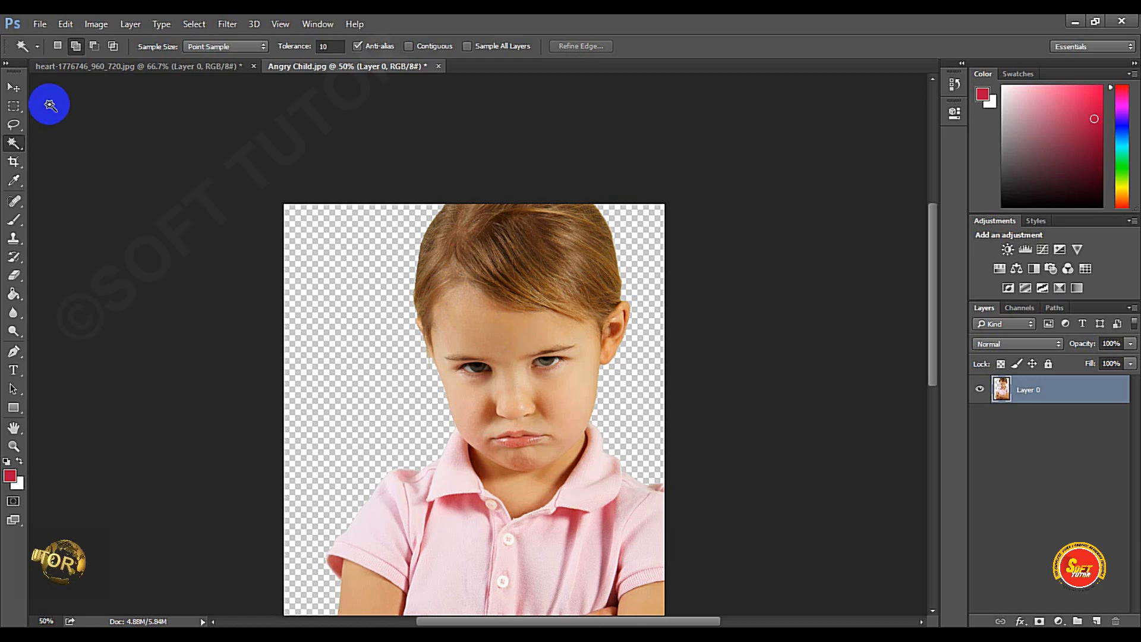
{"action": "left_click", "coordinate": [17, 89]}
{"action": "left_click_drag", "start_coordinate": [484, 326], "coordinate": [504, 272]}
{"action": "key", "text": "ctrl+minus"}
{"action": "key", "text": "ctrl+minus"}
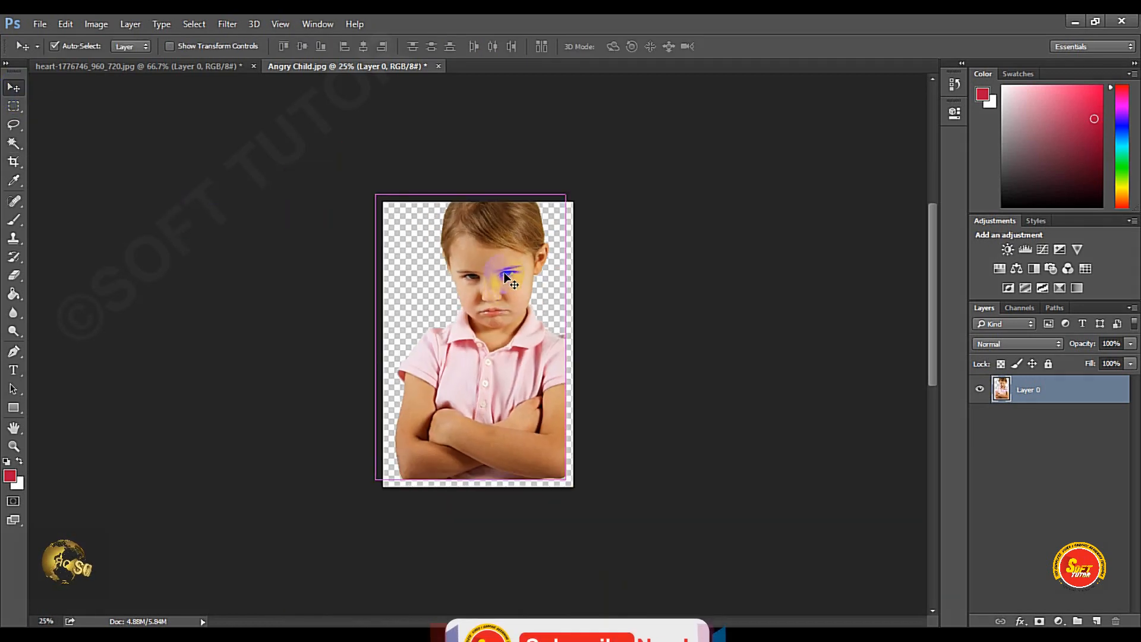
Step: Examine the cut-out edges along the girl's hair and cheek for leftover background
{"action": "left_click_drag", "start_coordinate": [450, 223], "coordinate": [504, 303]}
{"action": "left_click_drag", "start_coordinate": [156, 357], "coordinate": [339, 224]}
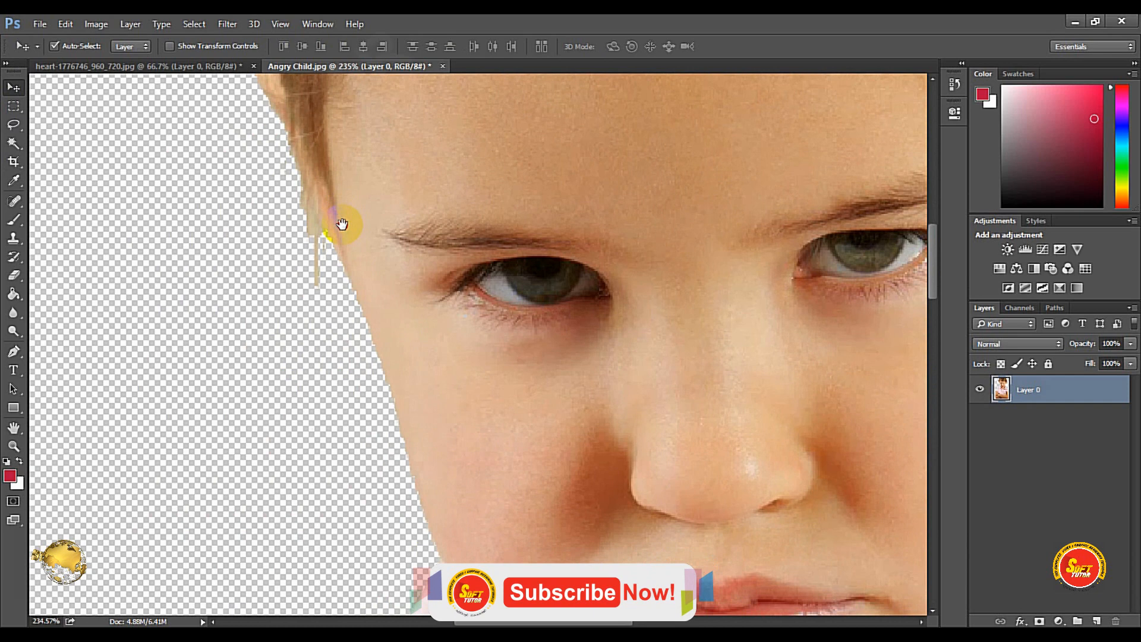
{"action": "key", "text": "ctrl+1"}
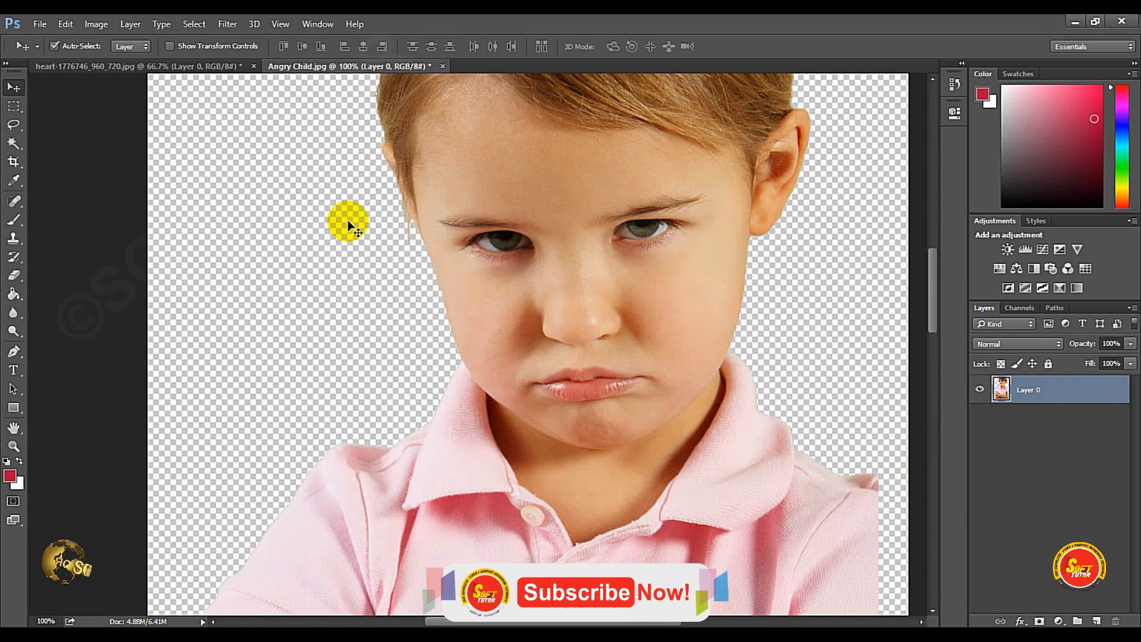
{"action": "key", "text": "ctrl+minus"}
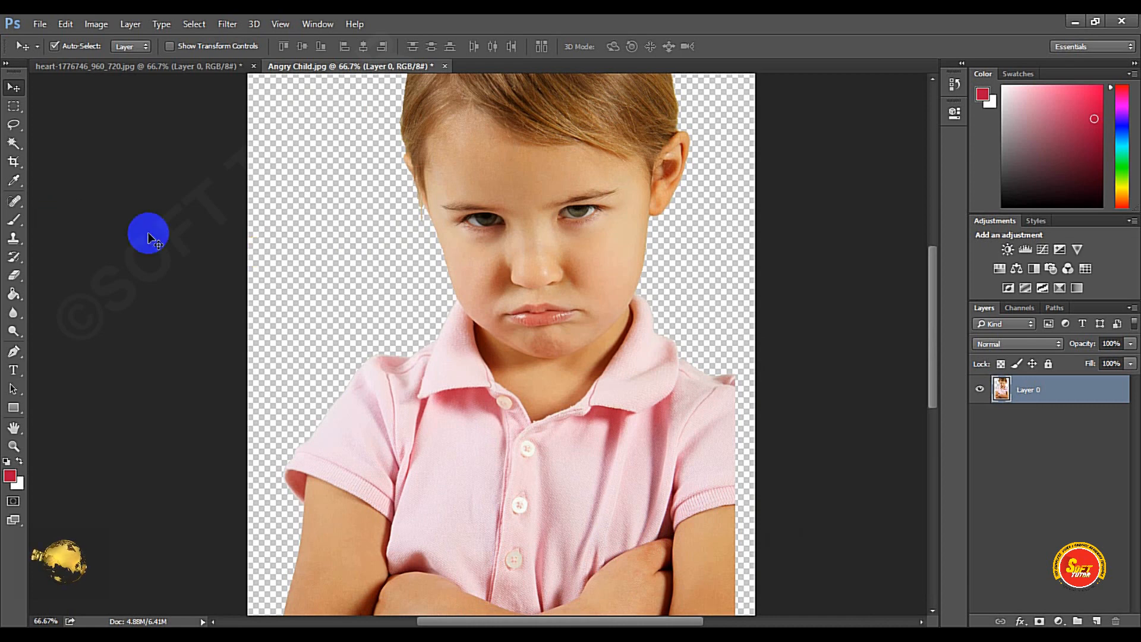
{"action": "left_click", "coordinate": [15, 162]}
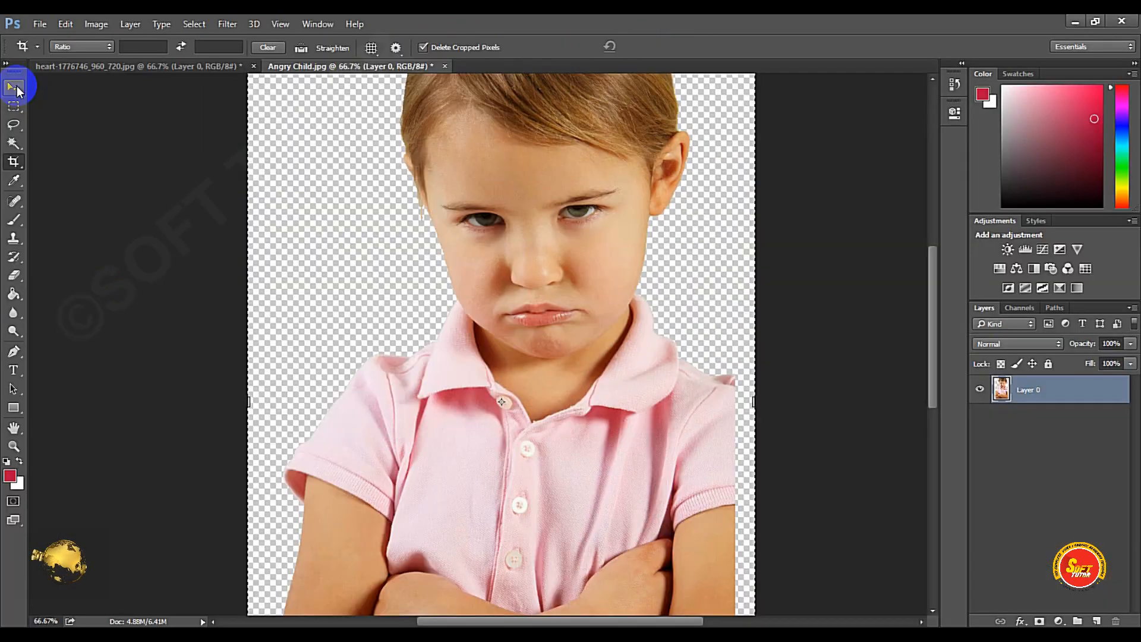
{"action": "left_click", "coordinate": [28, 161]}
{"action": "key", "text": "ctrl+minus"}
{"action": "key", "text": "ctrl+minus"}
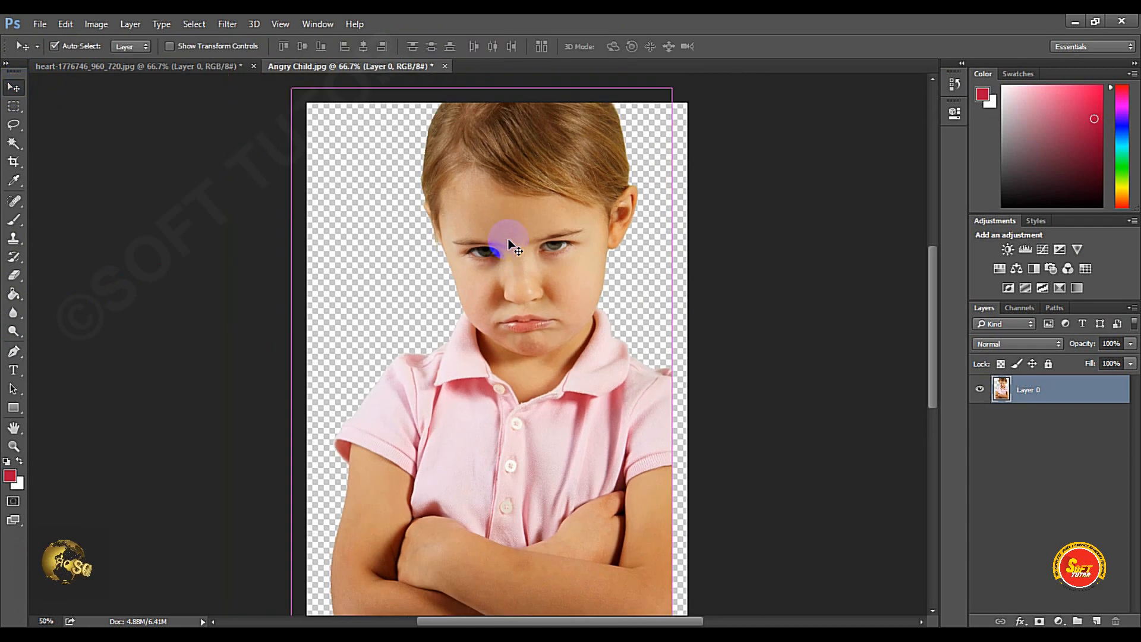
Step: Crop the image to the girl's head and shoulders after refining the crop frame's edges, and undo the crop
{"action": "left_click", "coordinate": [9, 161]}
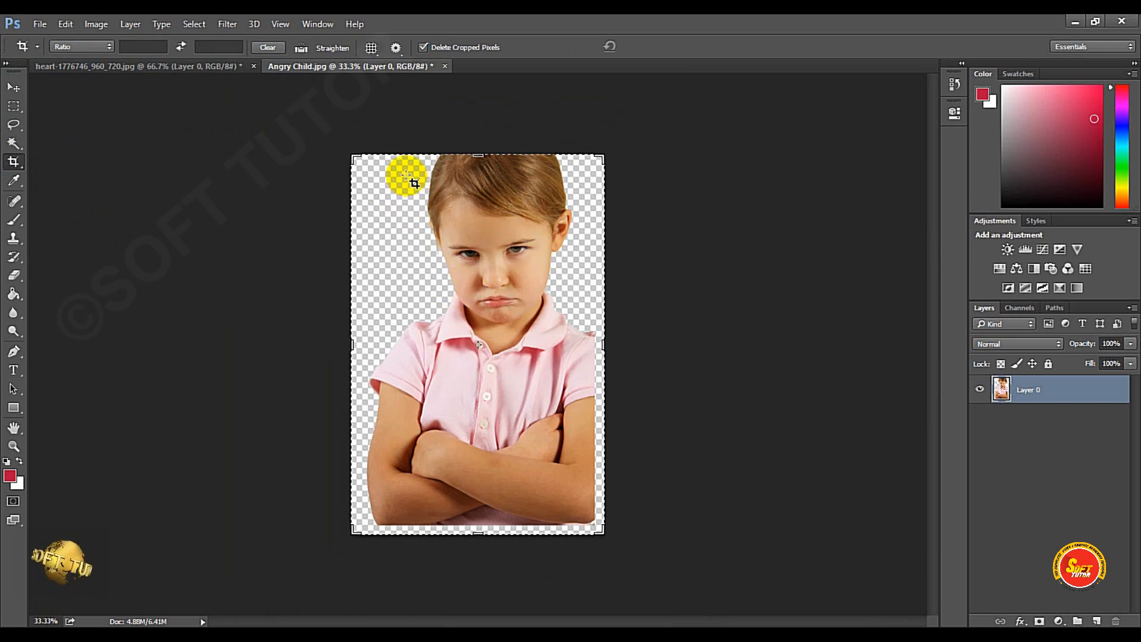
{"action": "left_click_drag", "start_coordinate": [398, 164], "coordinate": [583, 364]}
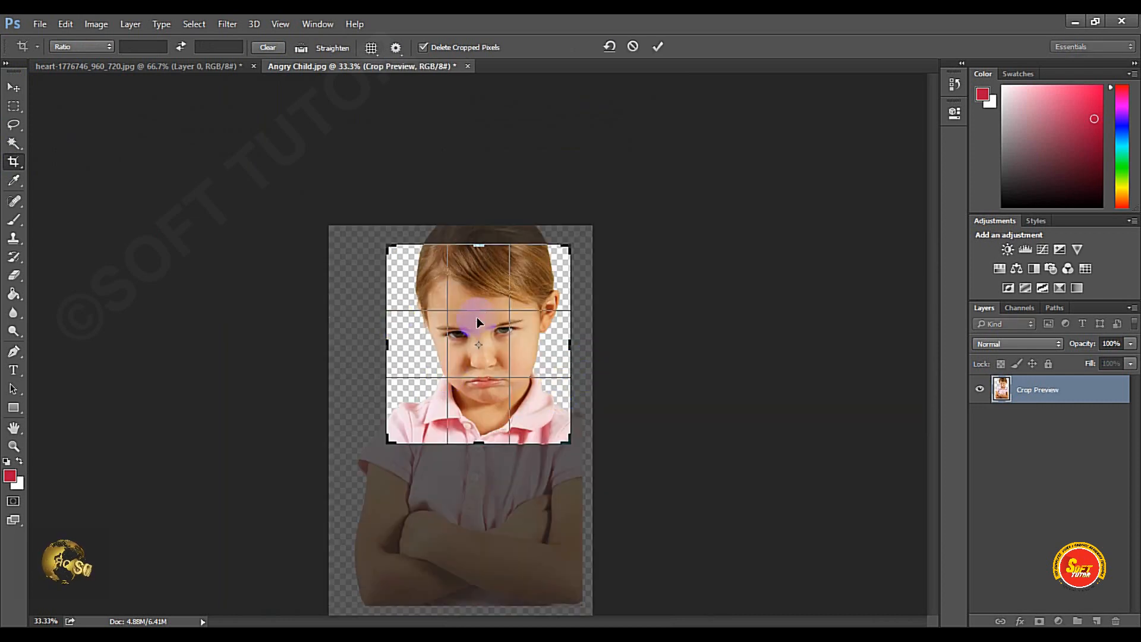
{"action": "left_click_drag", "start_coordinate": [484, 246], "coordinate": [483, 252]}
{"action": "left_click_drag", "start_coordinate": [390, 345], "coordinate": [391, 360]}
{"action": "mouse_move", "coordinate": [486, 442]}
{"action": "left_mouse_down"}
{"action": "mouse_move", "coordinate": [483, 428]}
{"action": "mouse_move", "coordinate": [479, 450]}
{"action": "left_mouse_up"}
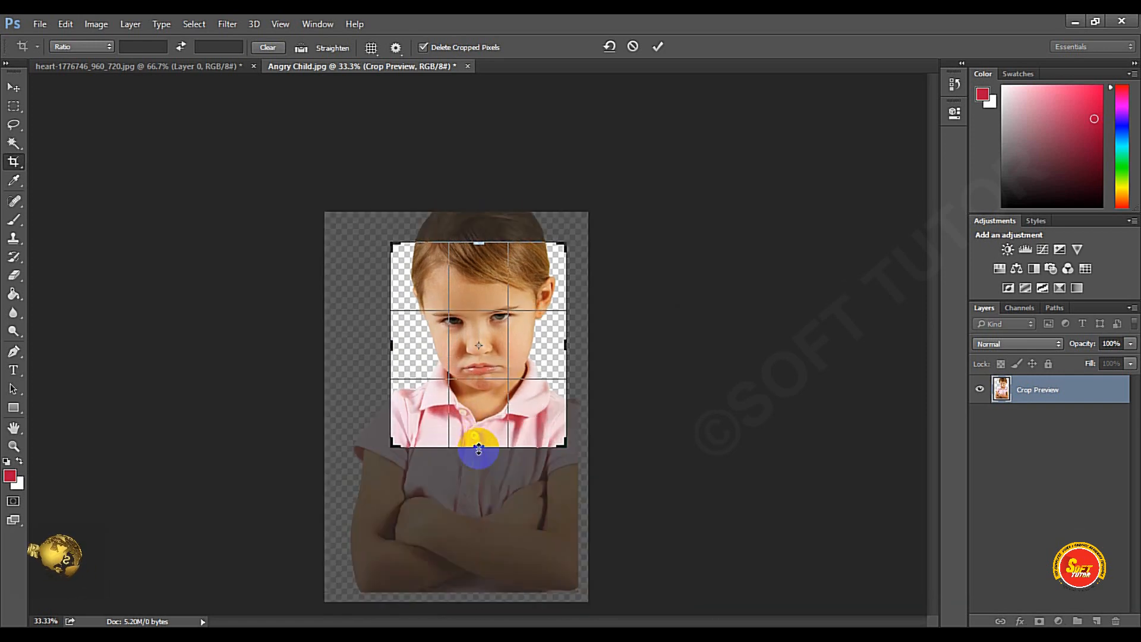
{"action": "left_click", "coordinate": [658, 48]}
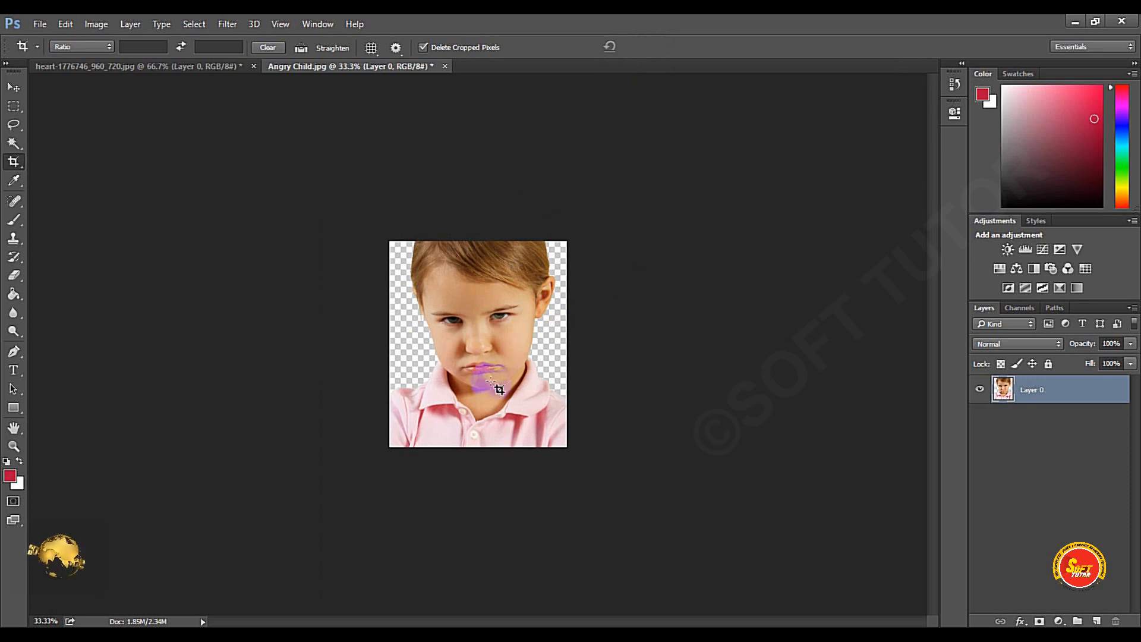
{"action": "key", "text": "ctrl+z"}
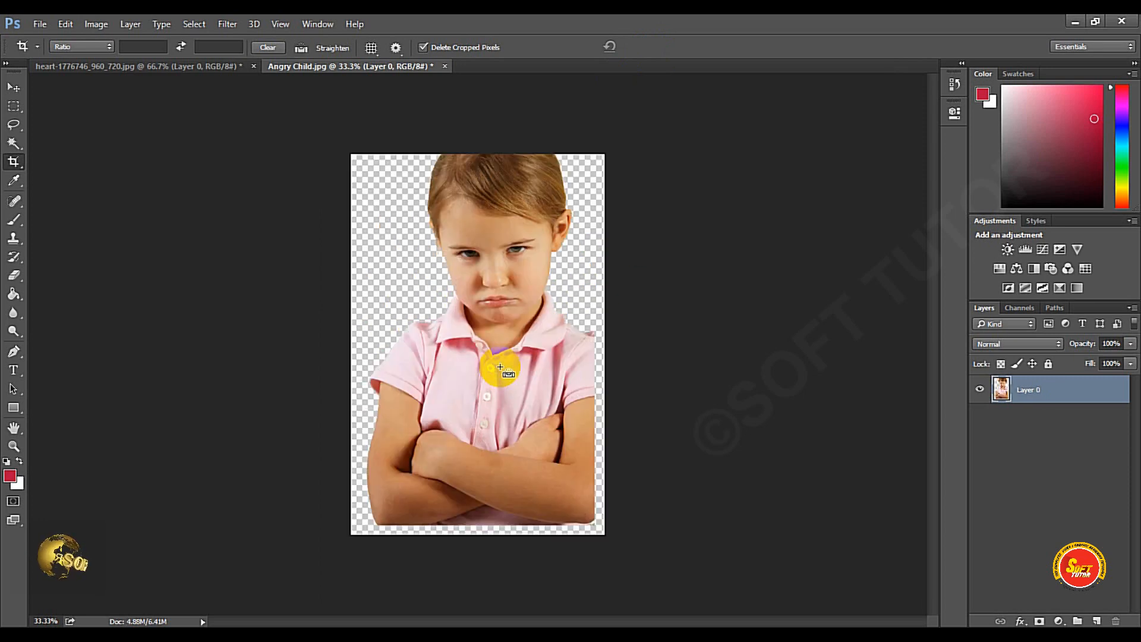
Step: Try a tighter crop around the girl's face and collar, and undo it
{"action": "left_click_drag", "start_coordinate": [452, 221], "coordinate": [570, 361]}
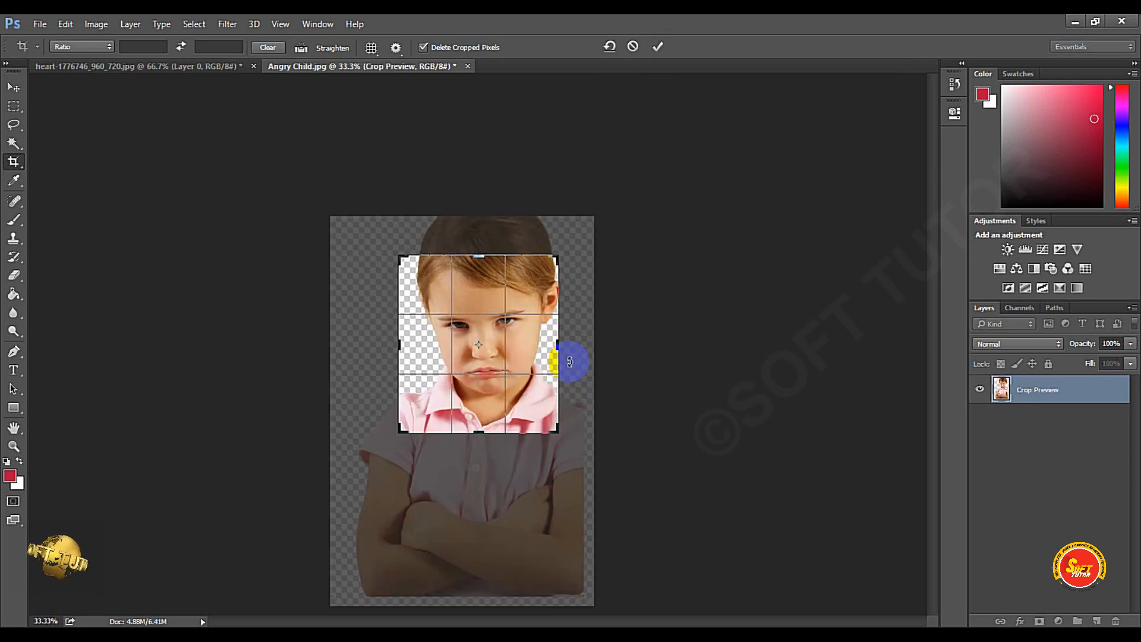
{"action": "key", "text": "Return"}
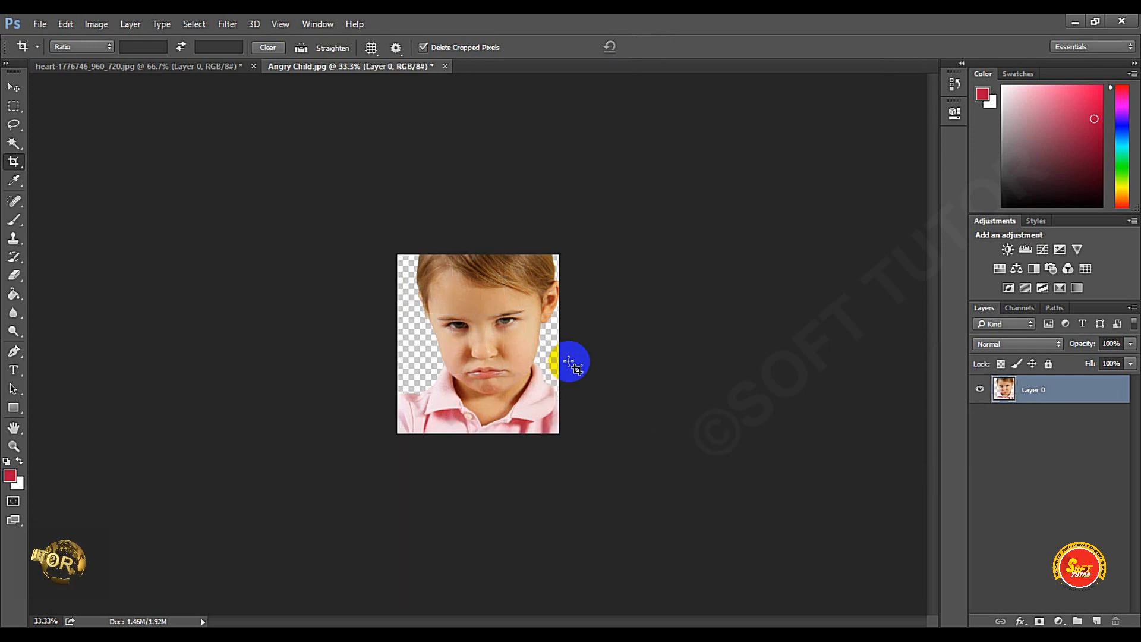
{"action": "key", "text": "ctrl+z"}
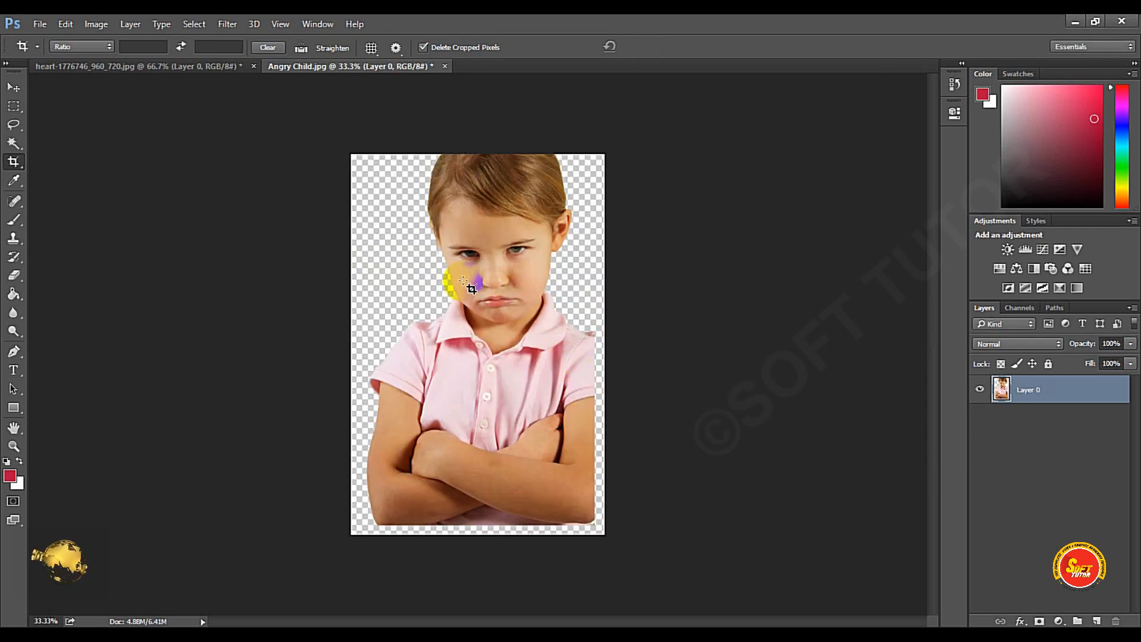
Step: Frame the girl's head and shoulders for cropping, try the W x H x Resolution preset, and apply Original Ratio, repositioning the image within the frame
{"action": "left_click_drag", "start_coordinate": [397, 187], "coordinate": [583, 381]}
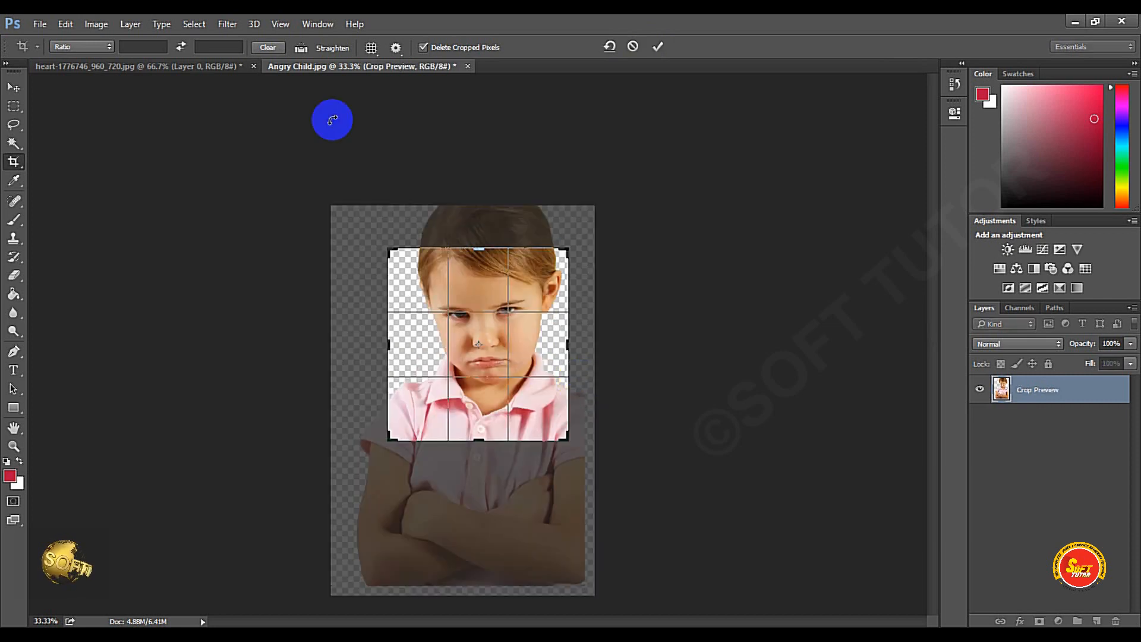
{"action": "left_click", "coordinate": [99, 46]}
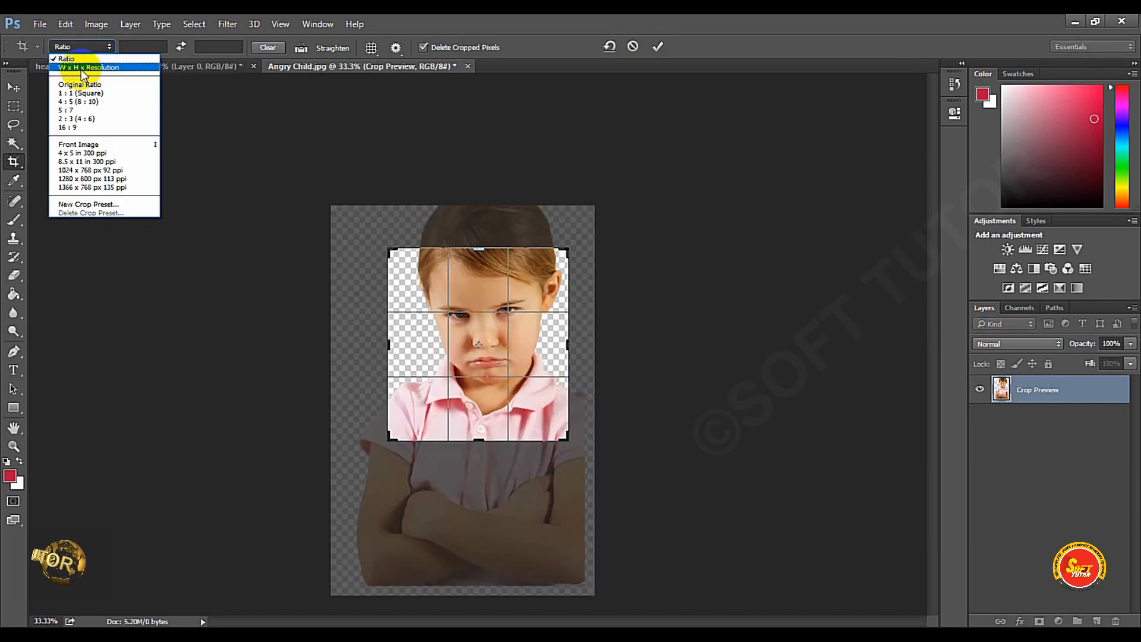
{"action": "left_click", "coordinate": [81, 69]}
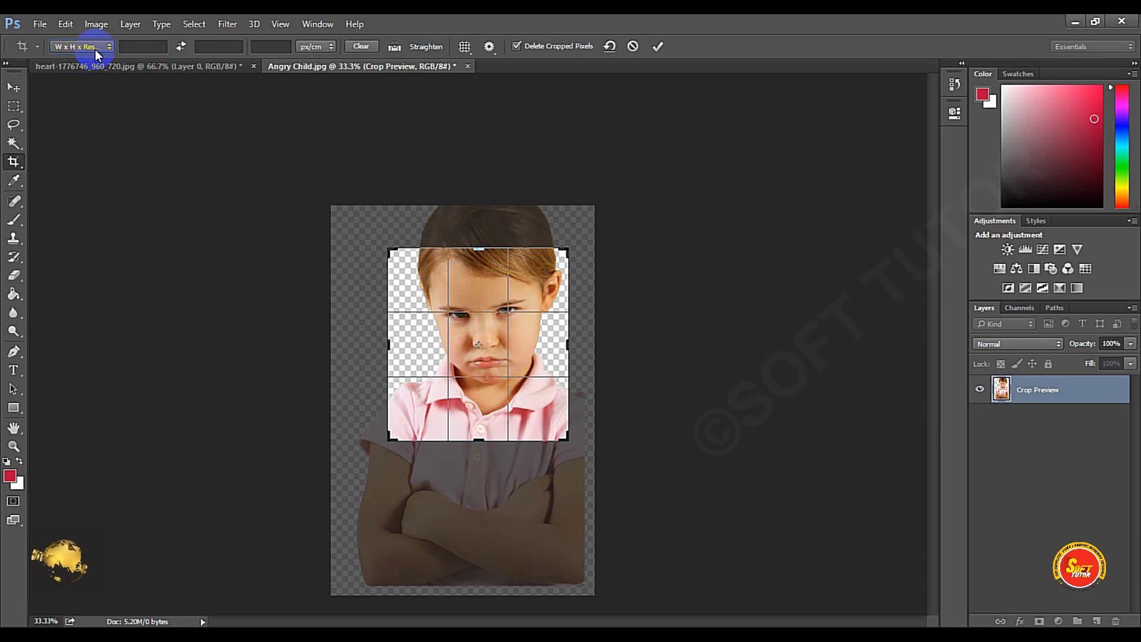
{"action": "left_click", "coordinate": [95, 47]}
{"action": "left_click", "coordinate": [89, 84]}
{"action": "left_click_drag", "start_coordinate": [487, 291], "coordinate": [479, 300]}
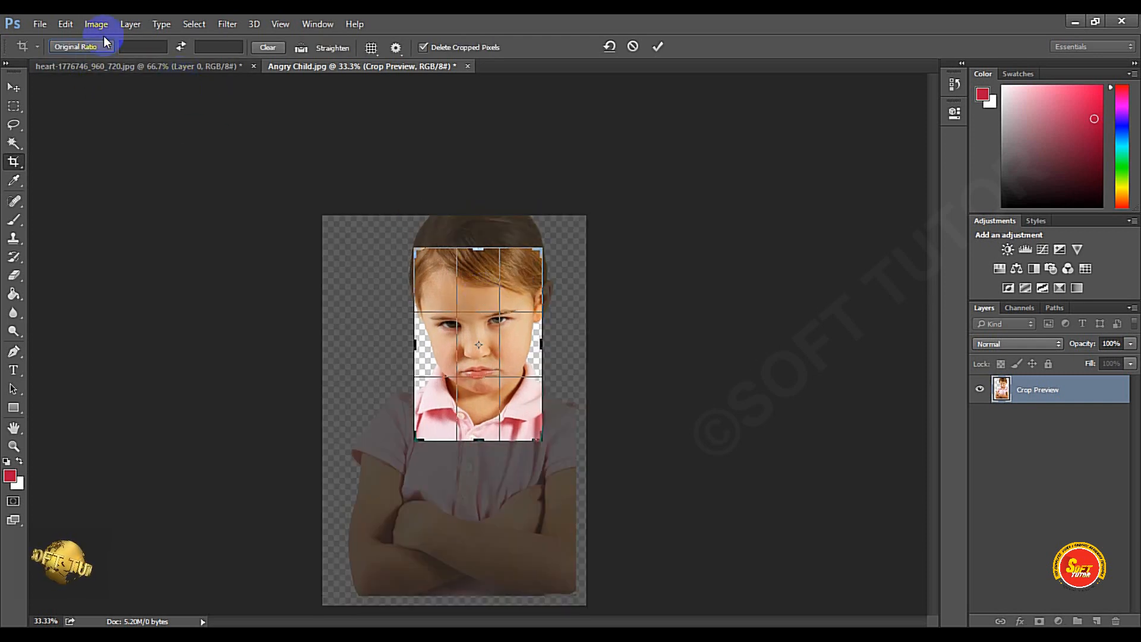
{"action": "left_click", "coordinate": [95, 47]}
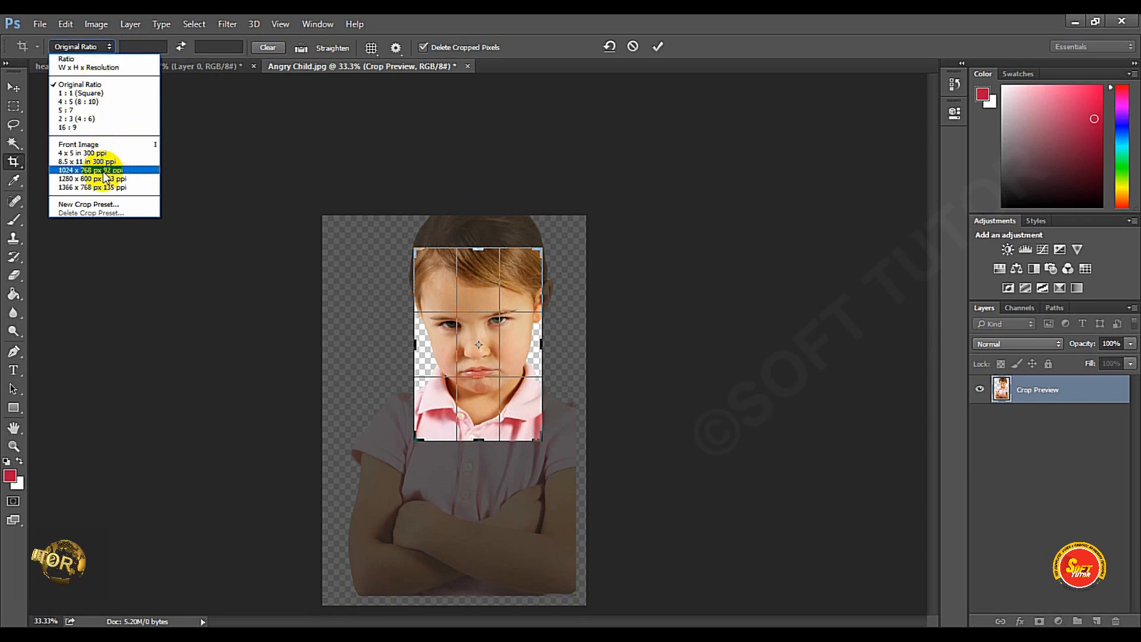
{"action": "left_click", "coordinate": [143, 51]}
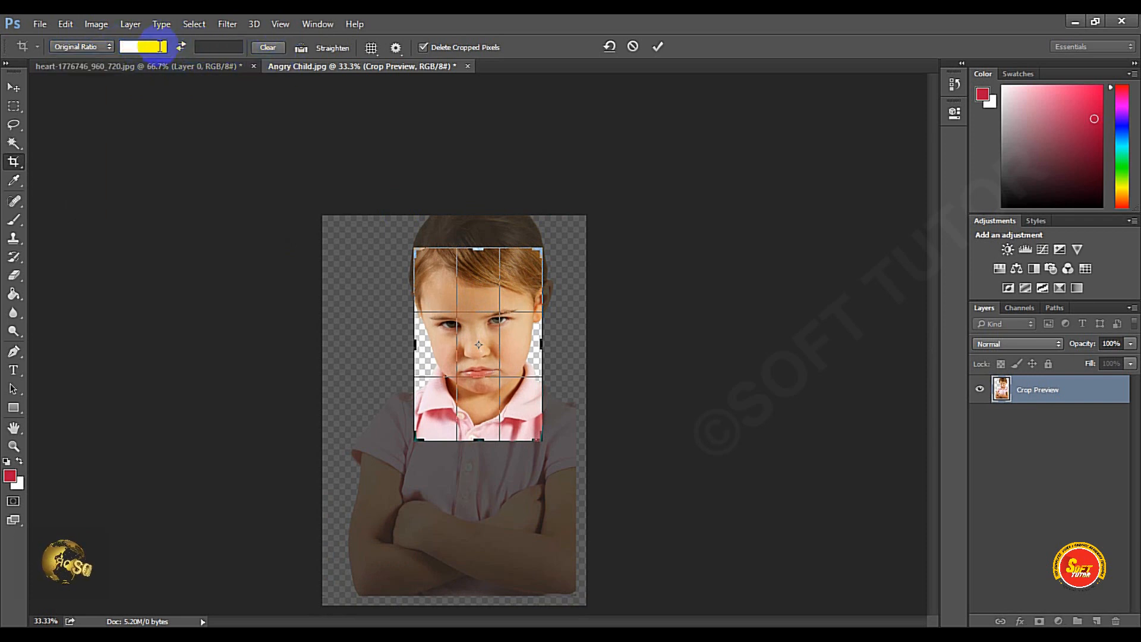
Step: Switch the crop preset to Ratio and set the aspect ratio to 5 by 10
{"action": "left_click", "coordinate": [108, 50]}
{"action": "left_click", "coordinate": [100, 58]}
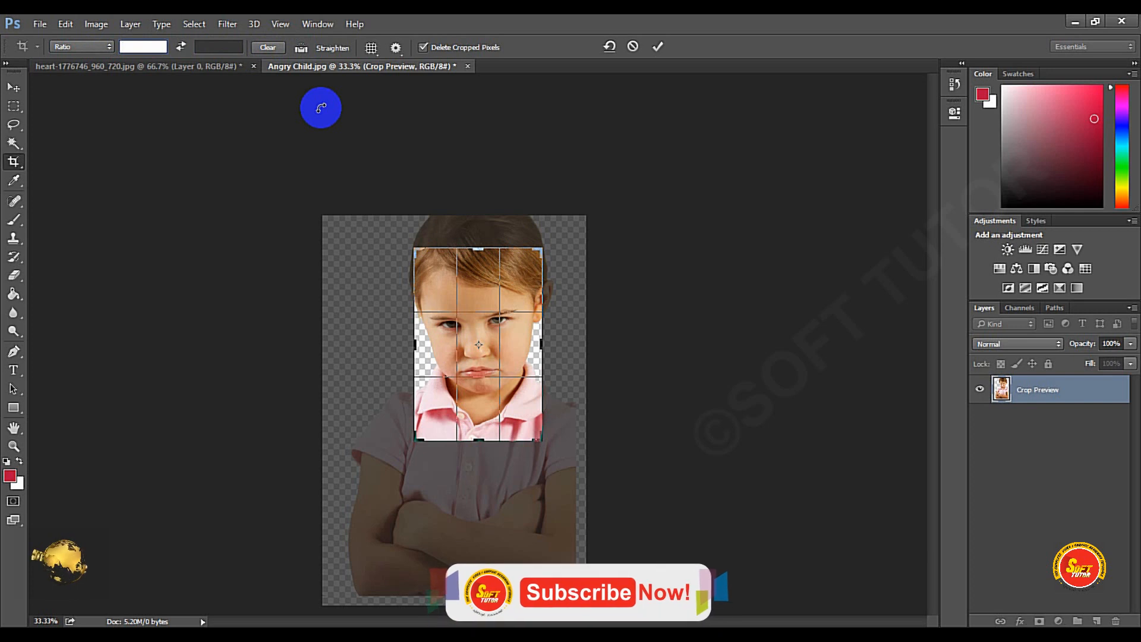
{"action": "type", "text": "5"}
{"action": "key", "text": "Tab"}
{"action": "type", "text": "10"}
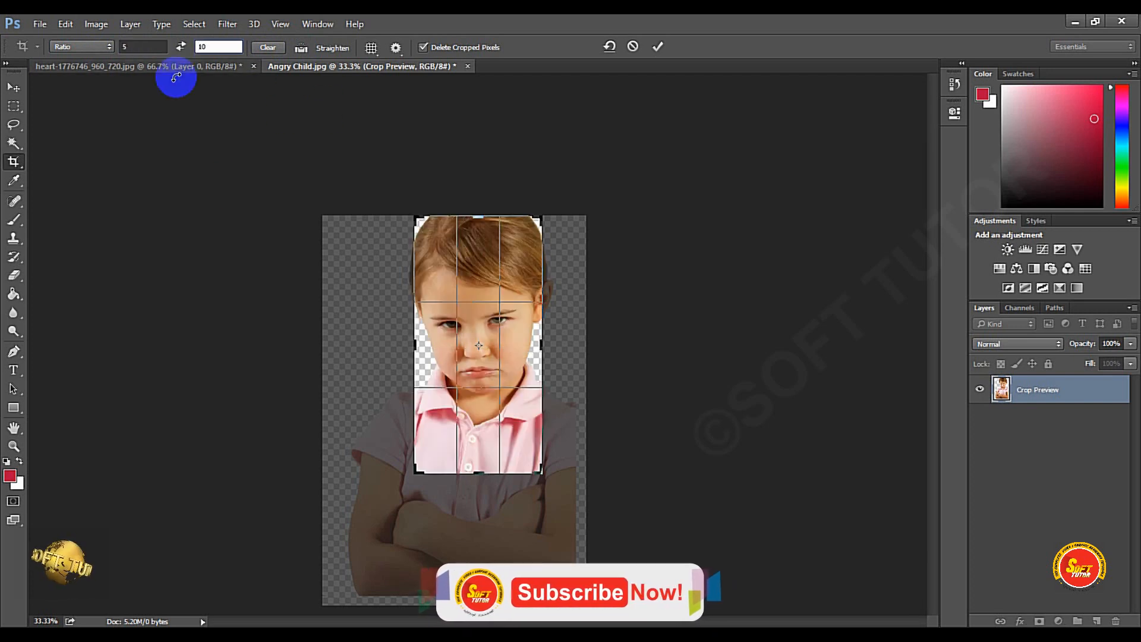
Step: Try a ratio height of 15, replace it with 12, and apply the 5:12 crop
{"action": "left_click", "coordinate": [224, 47]}
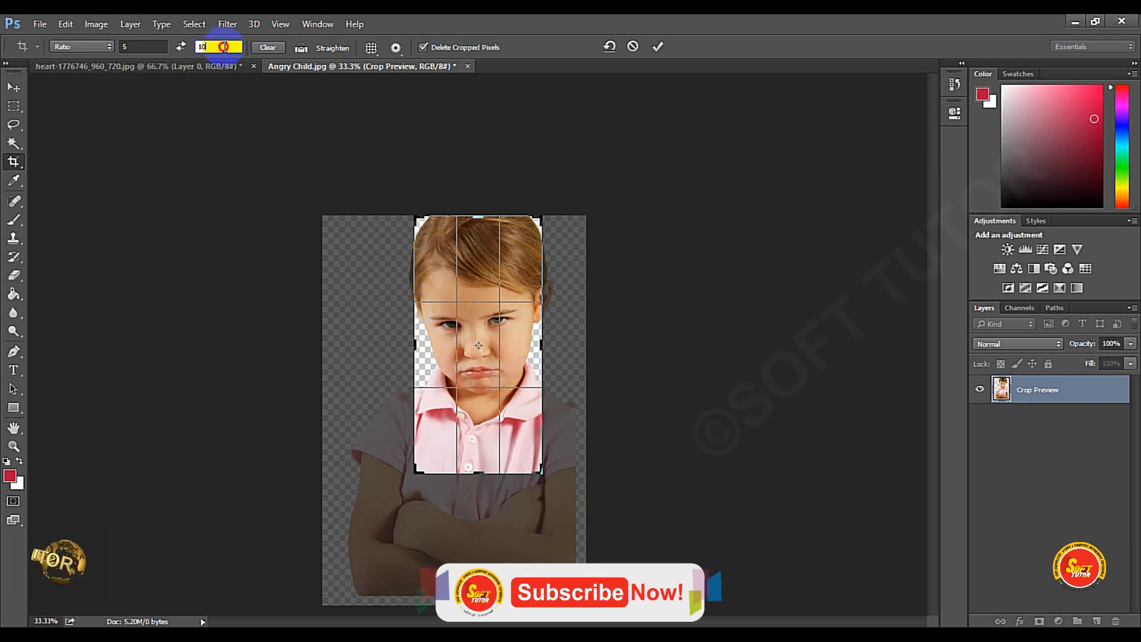
{"action": "key", "text": "BackSpace"}
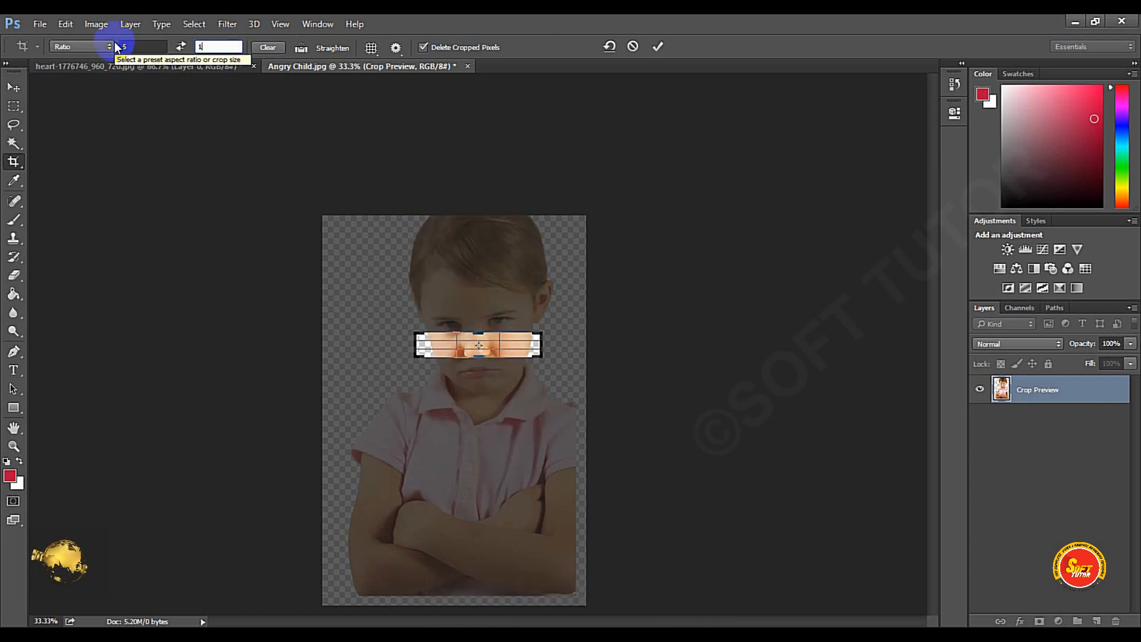
{"action": "type", "text": "5"}
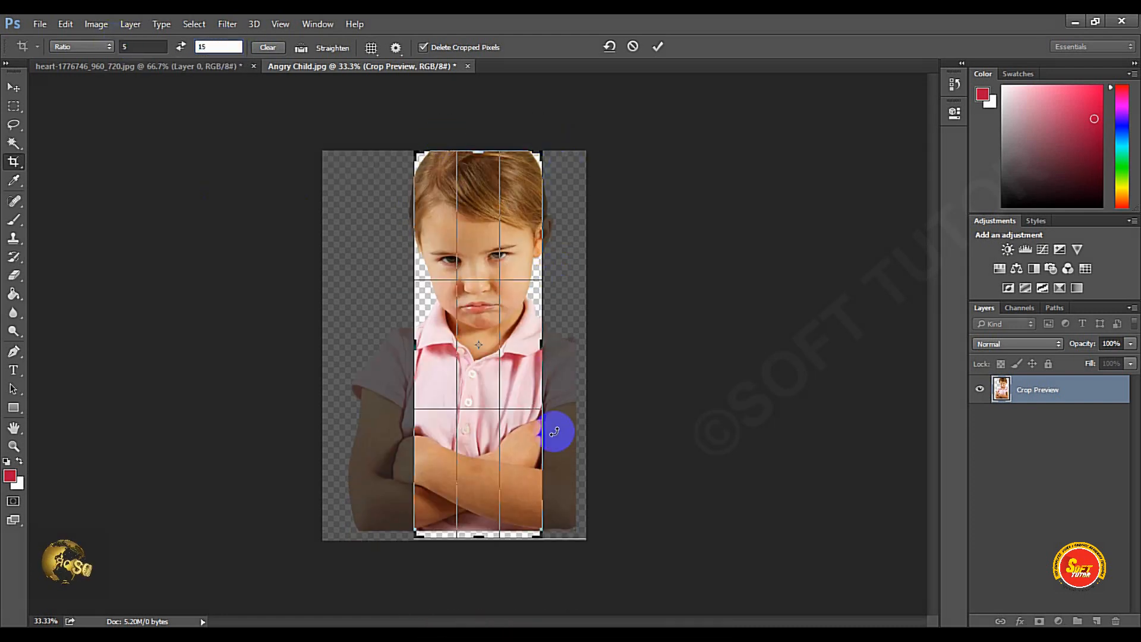
{"action": "left_click", "coordinate": [222, 47]}
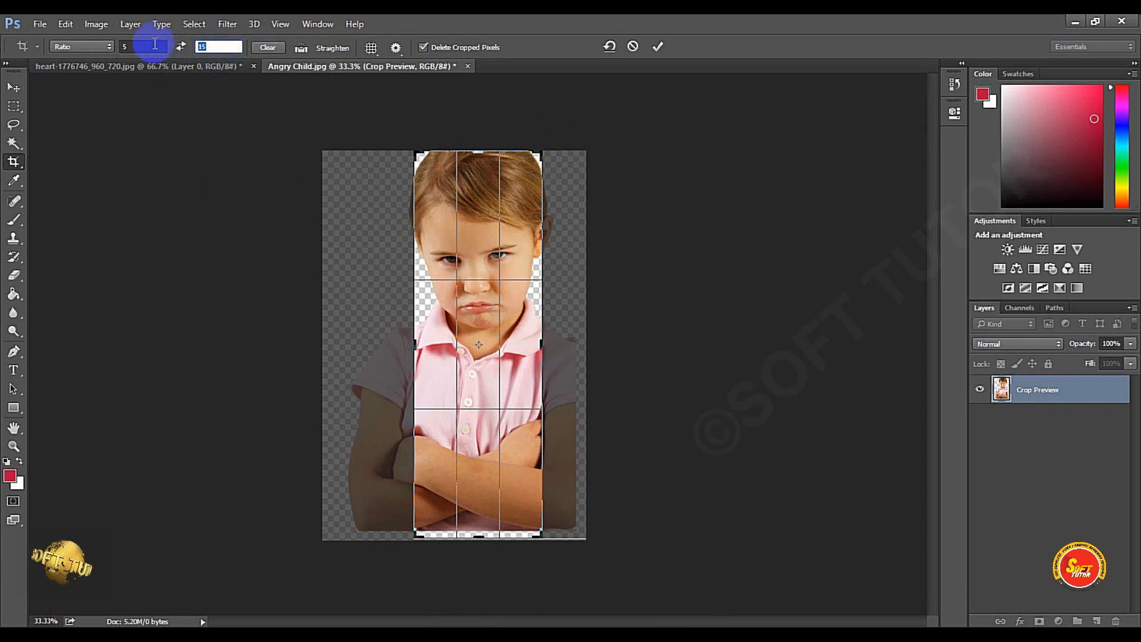
{"action": "type", "text": "12"}
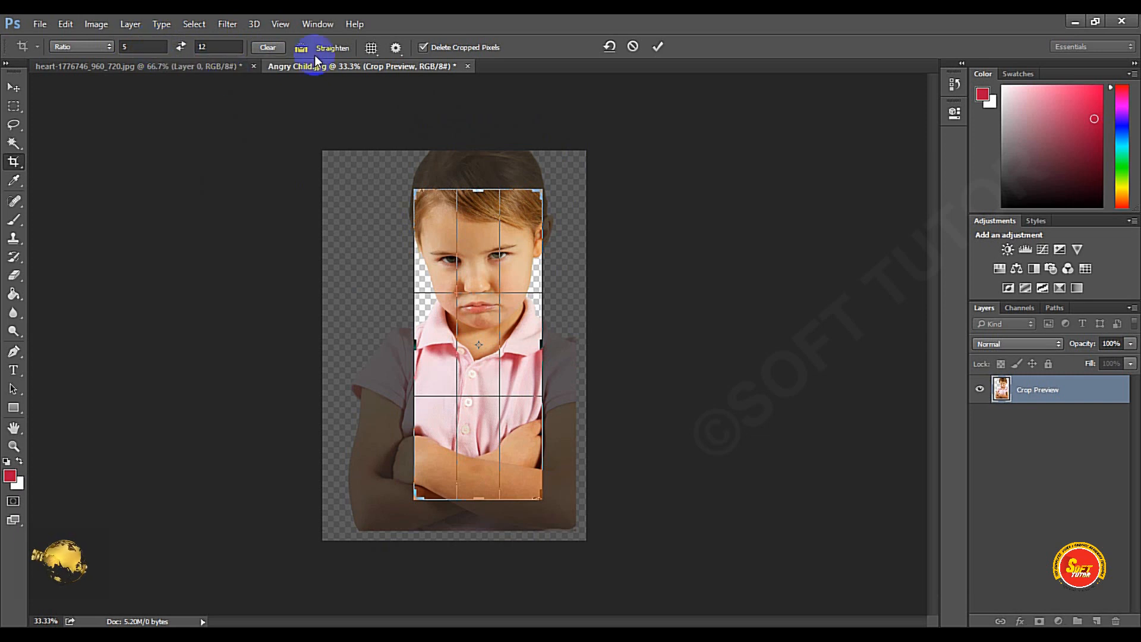
{"action": "left_click", "coordinate": [657, 46]}
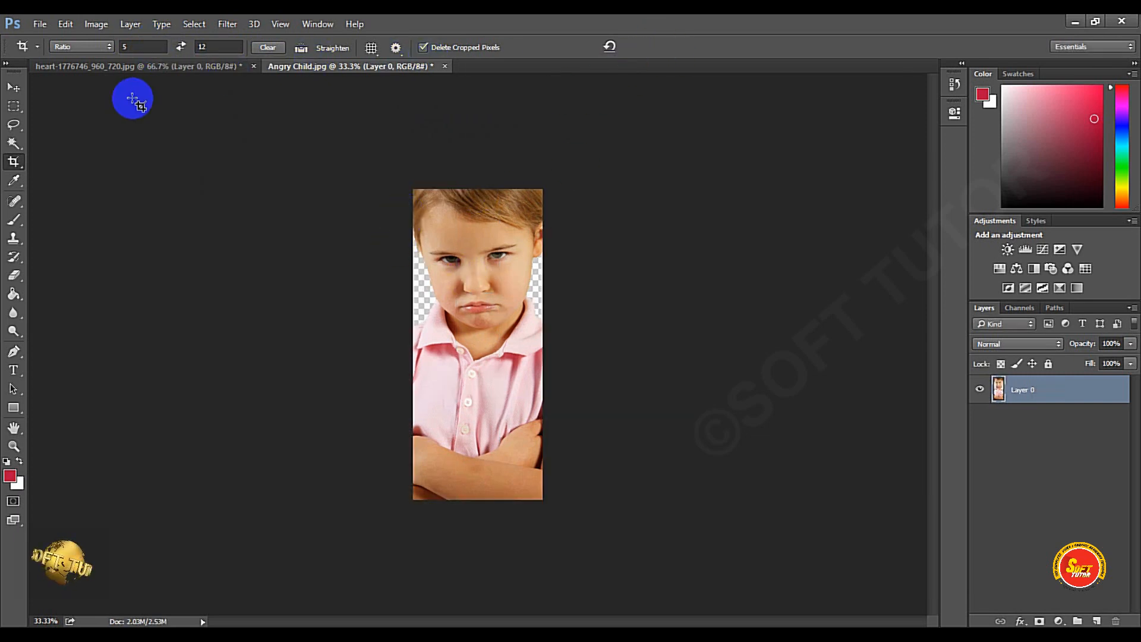
{"action": "left_click", "coordinate": [144, 46]}
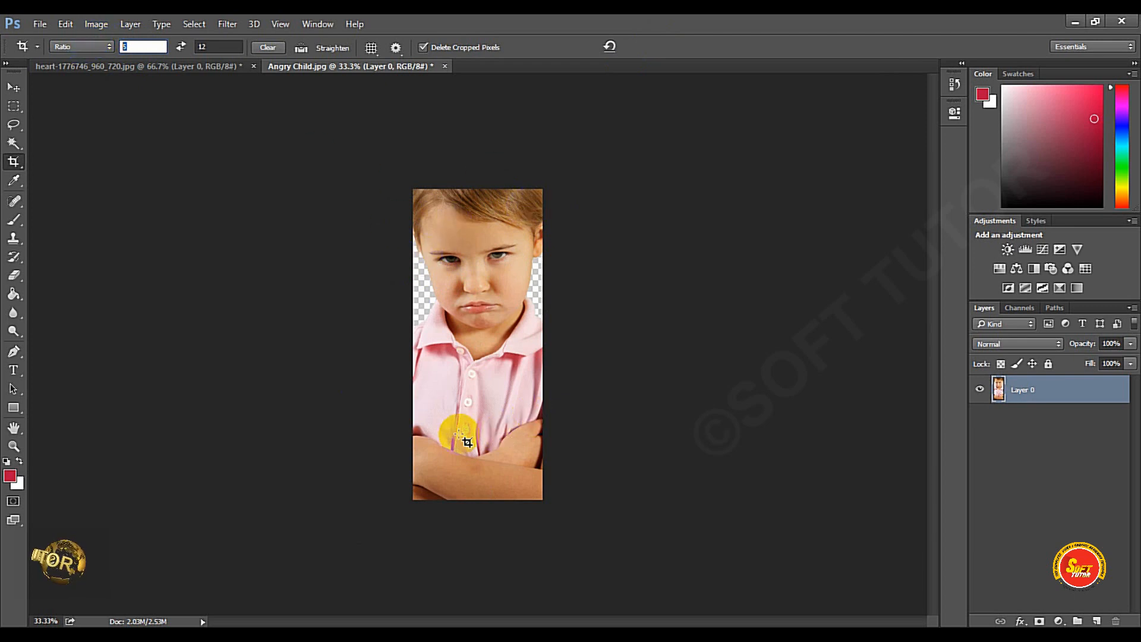
{"action": "left_click", "coordinate": [13, 87]}
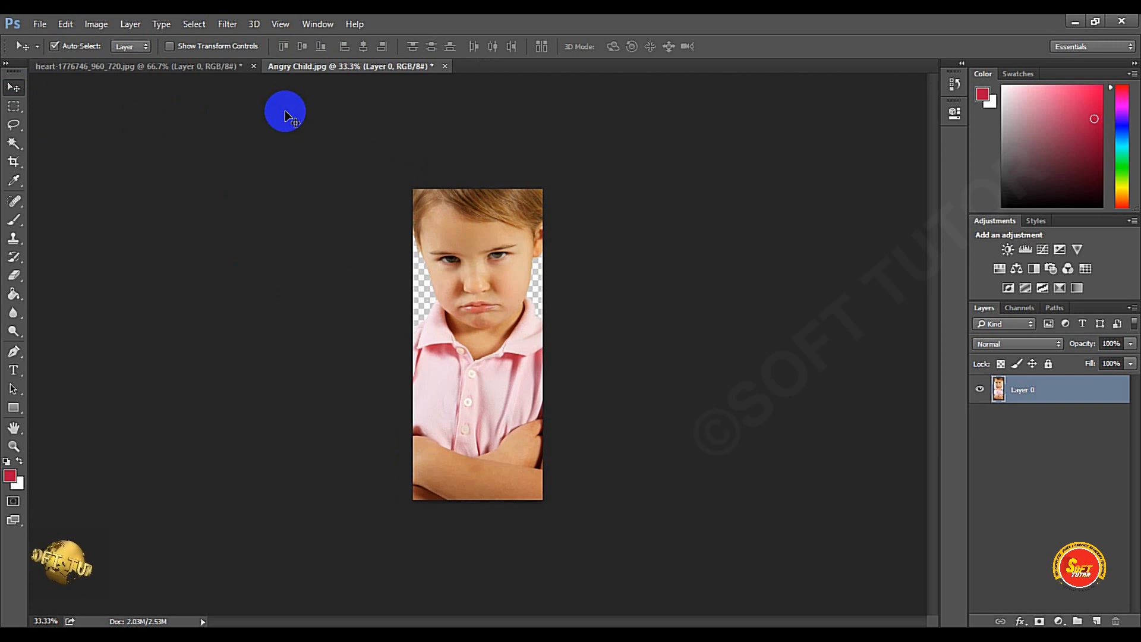
{"action": "left_click", "coordinate": [13, 162]}
{"action": "left_click_drag", "start_coordinate": [137, 45], "coordinate": [105, 47]}
{"action": "left_click_drag", "start_coordinate": [217, 46], "coordinate": [151, 44]}
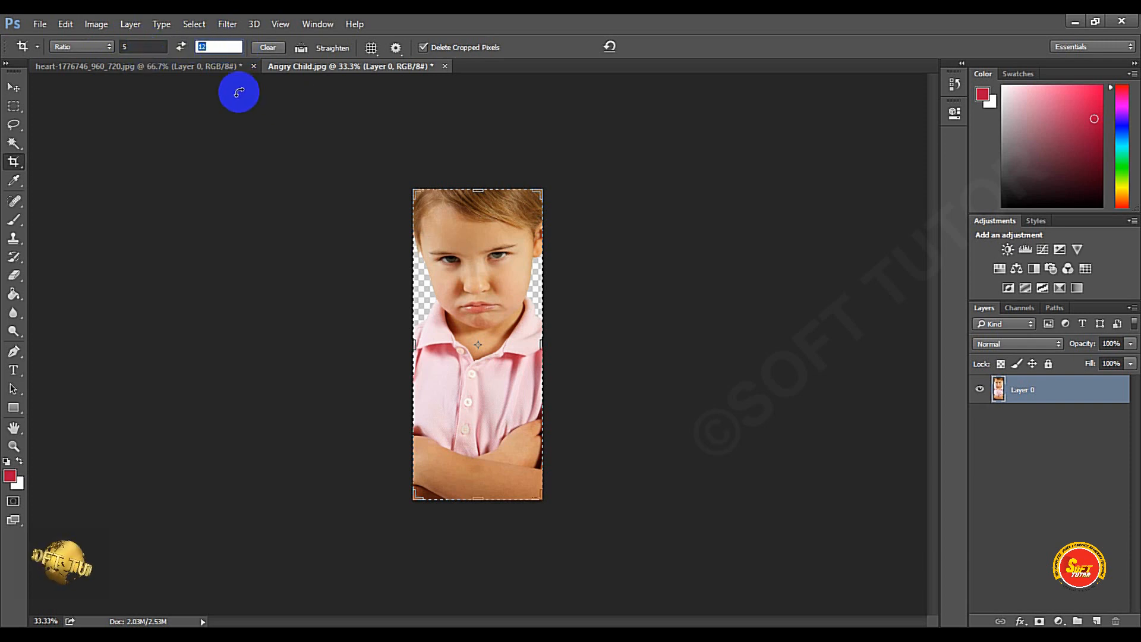
Step: Show the rulers and change their unit to inches
{"action": "left_click", "coordinate": [280, 24]}
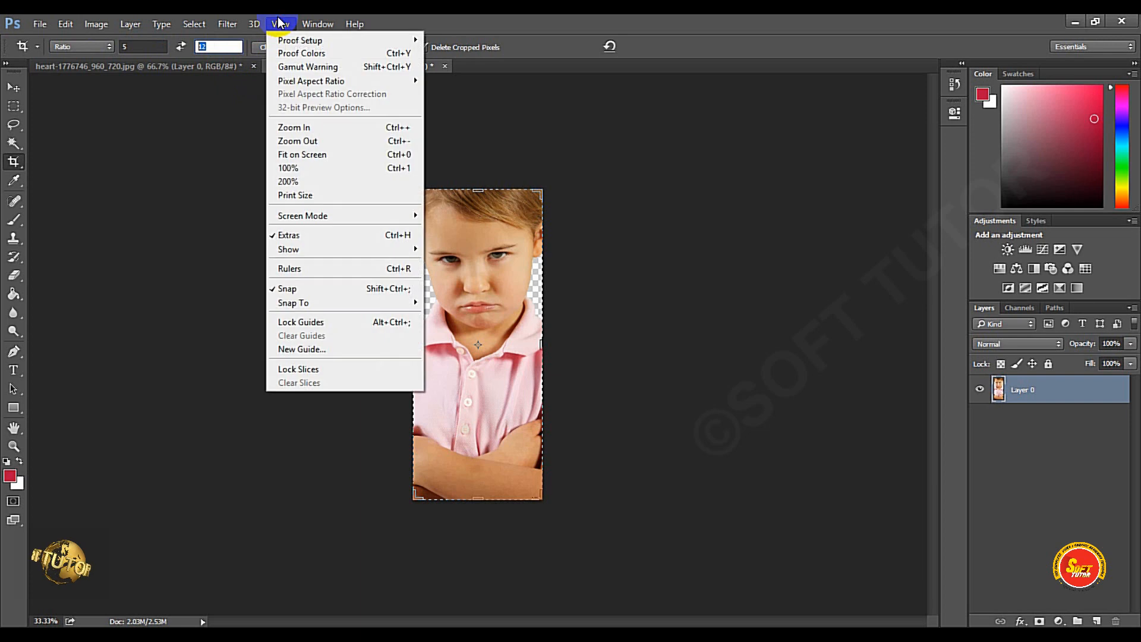
{"action": "left_click", "coordinate": [309, 272]}
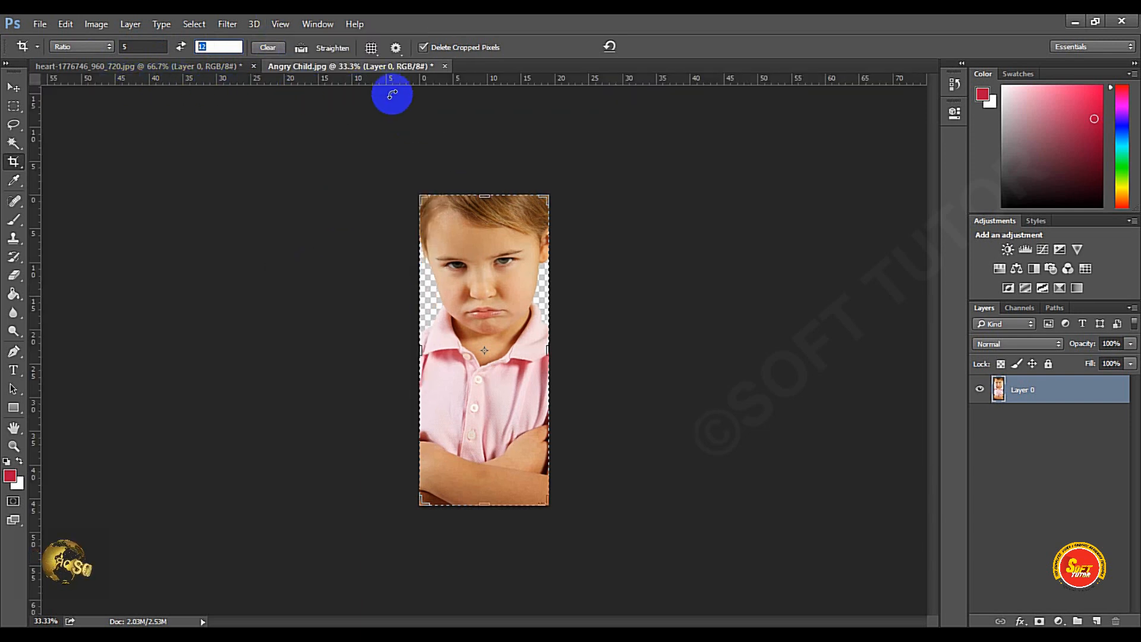
{"action": "right_click", "coordinate": [466, 79]}
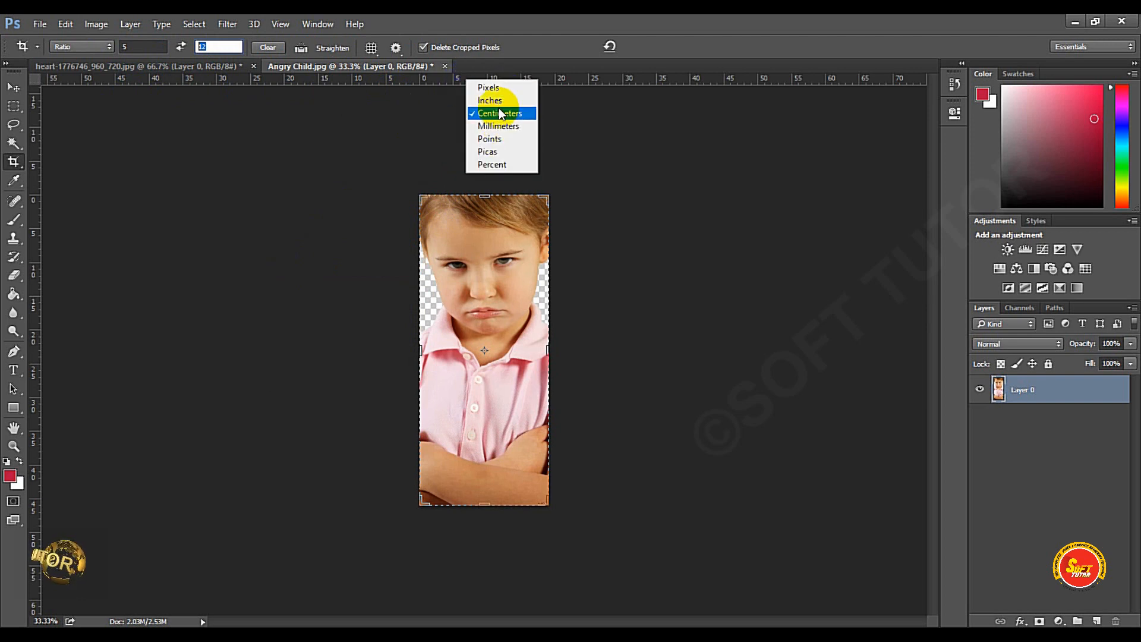
{"action": "left_click", "coordinate": [483, 118]}
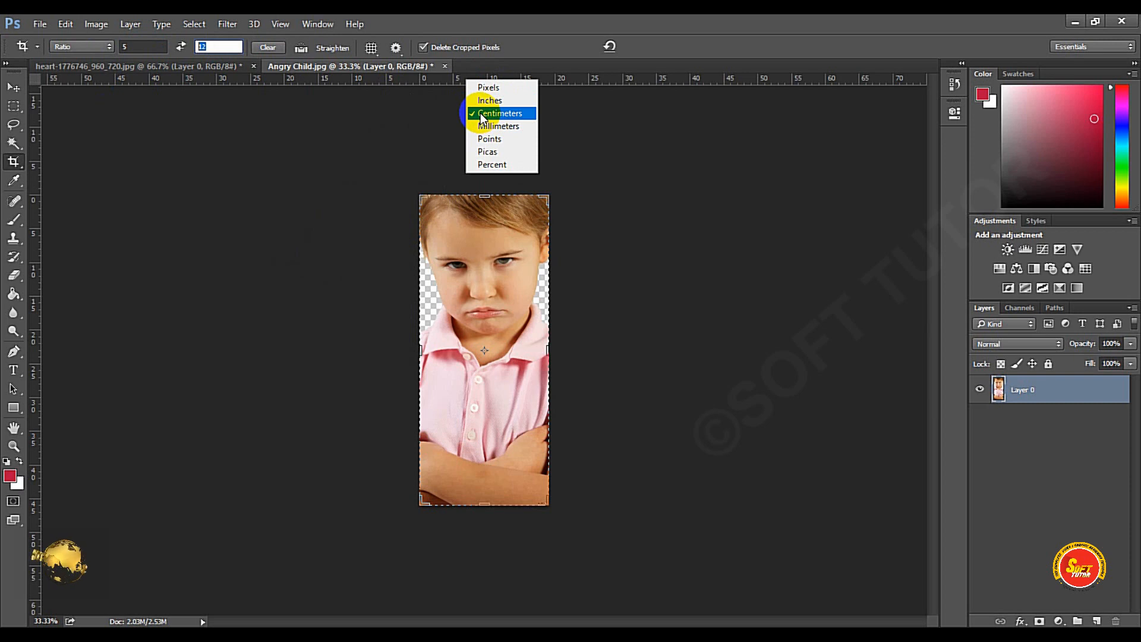
{"action": "left_click", "coordinate": [483, 102]}
{"action": "left_click", "coordinate": [494, 102]}
Step: Set the crop ratio to 2:3, shift the image down to frame the girl's head and collar, and apply the crop
{"action": "left_click_drag", "start_coordinate": [150, 46], "coordinate": [89, 40]}
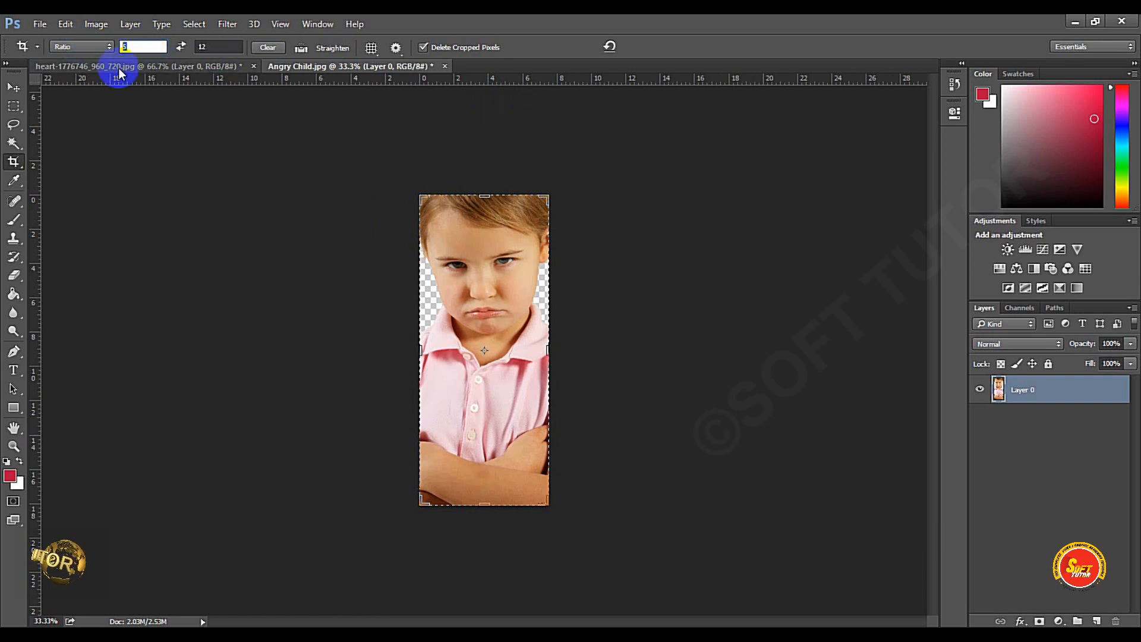
{"action": "type", "text": "2"}
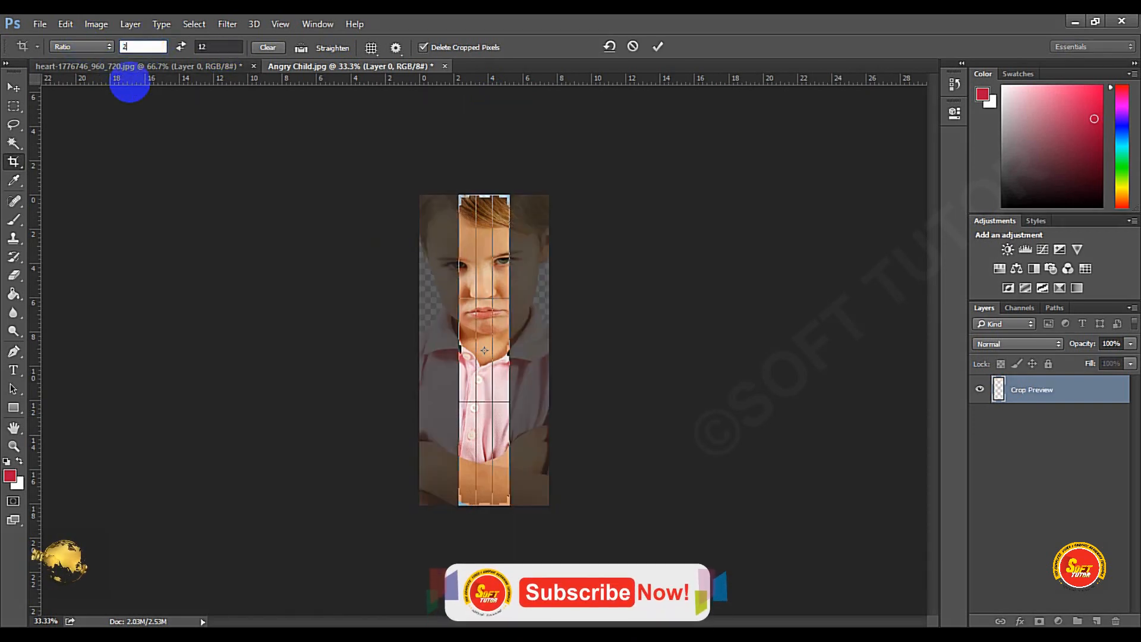
{"action": "key", "text": "Tab"}
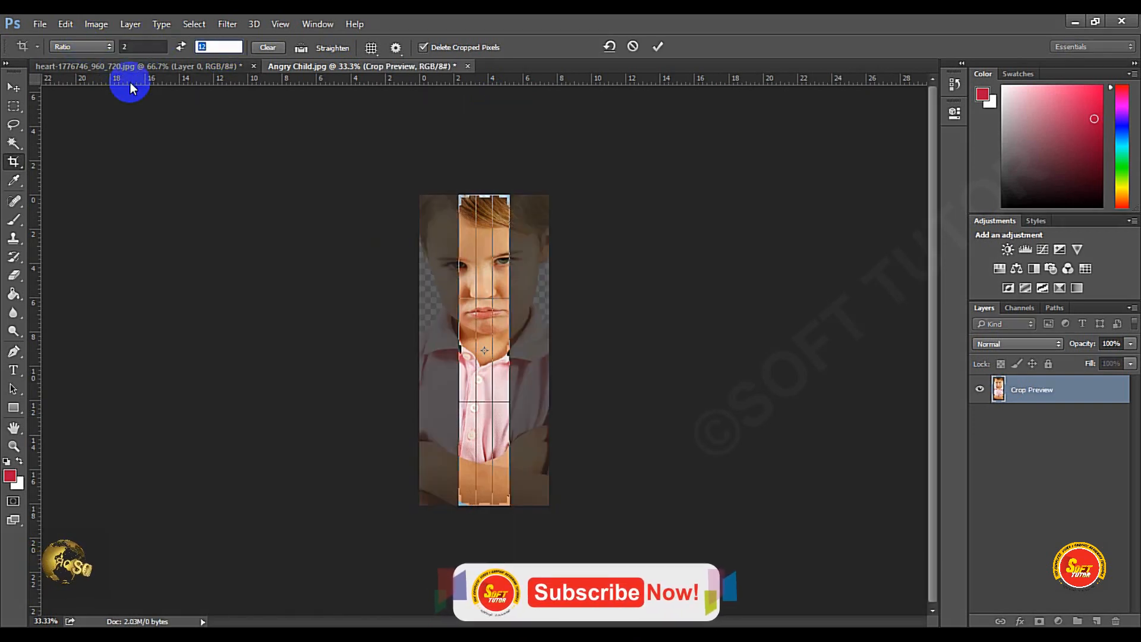
{"action": "type", "text": "3"}
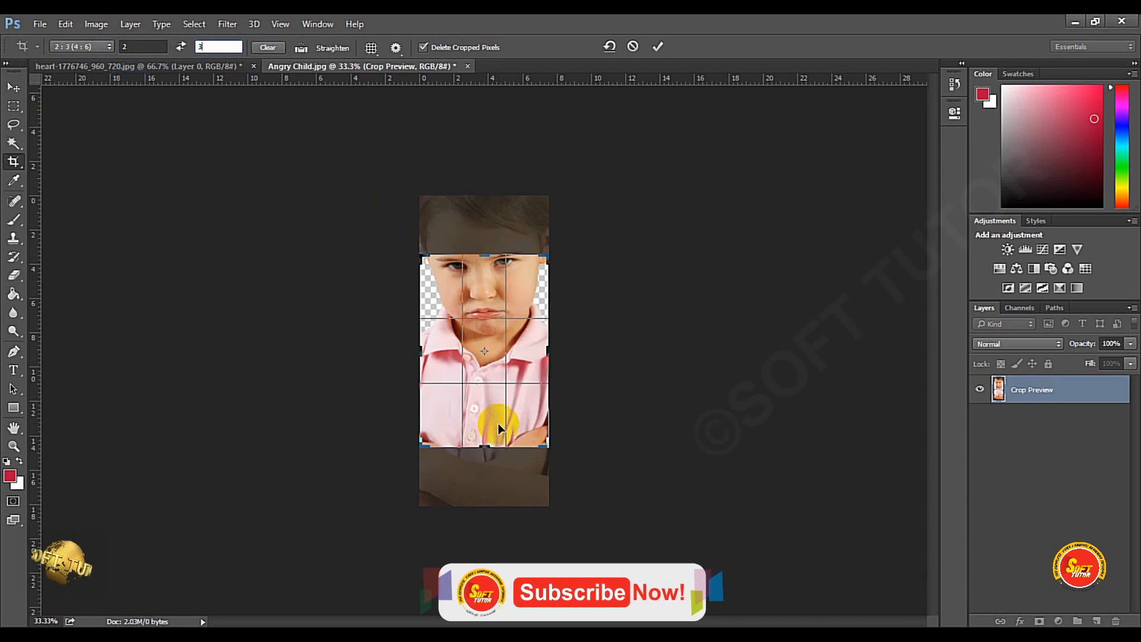
{"action": "left_click_drag", "start_coordinate": [511, 366], "coordinate": [512, 405]}
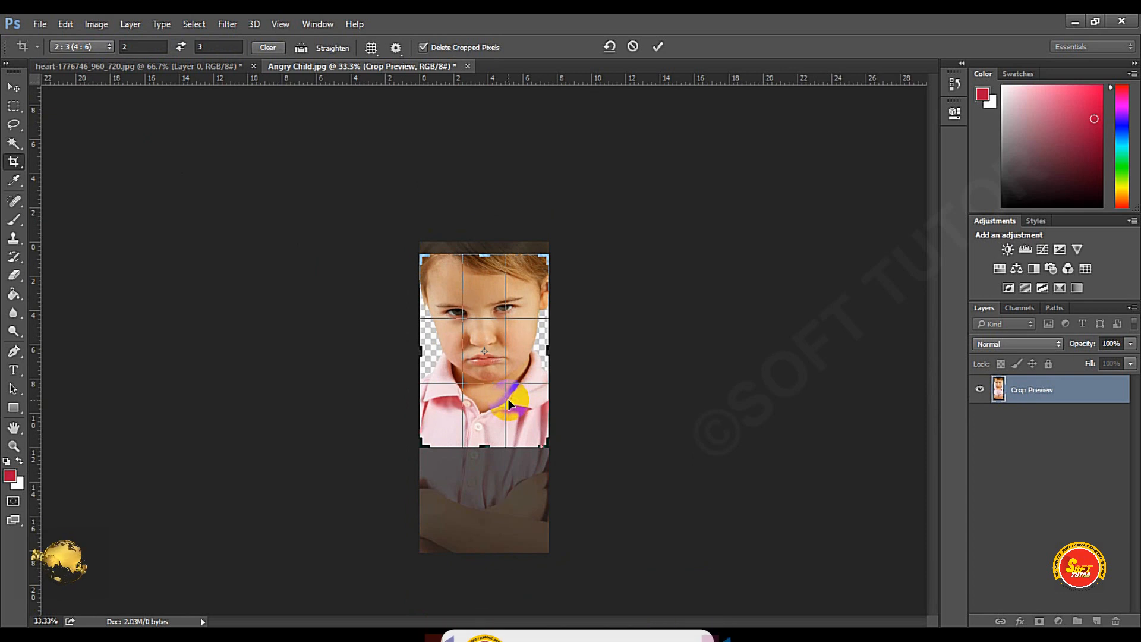
{"action": "left_click", "coordinate": [658, 46]}
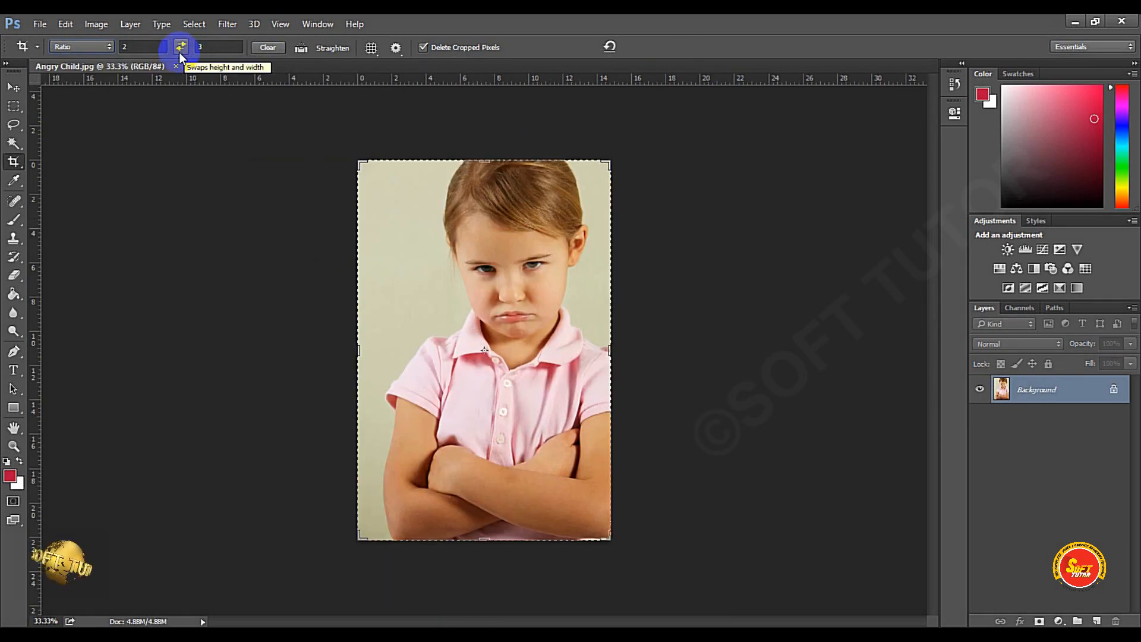
Step: Crop the original photo to a 2:3 frame around the girl's head and shoulders, clearing the aspect ratio values before applying it
{"action": "left_click_drag", "start_coordinate": [128, 46], "coordinate": [93, 48]}
{"action": "left_click_drag", "start_coordinate": [223, 47], "coordinate": [117, 45]}
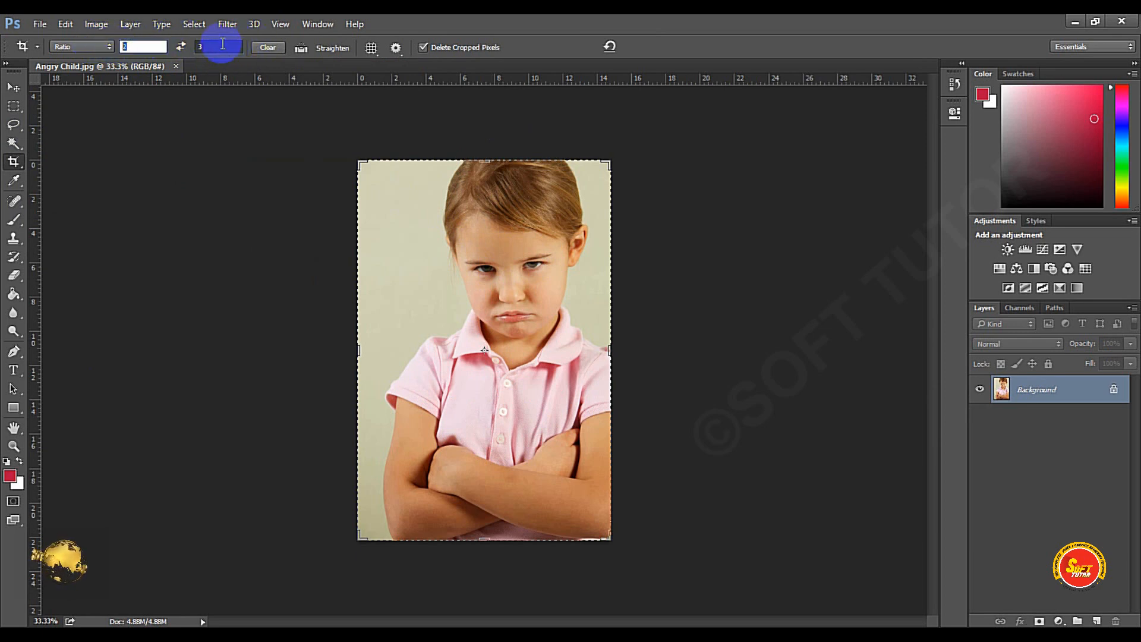
{"action": "left_click", "coordinate": [212, 46]}
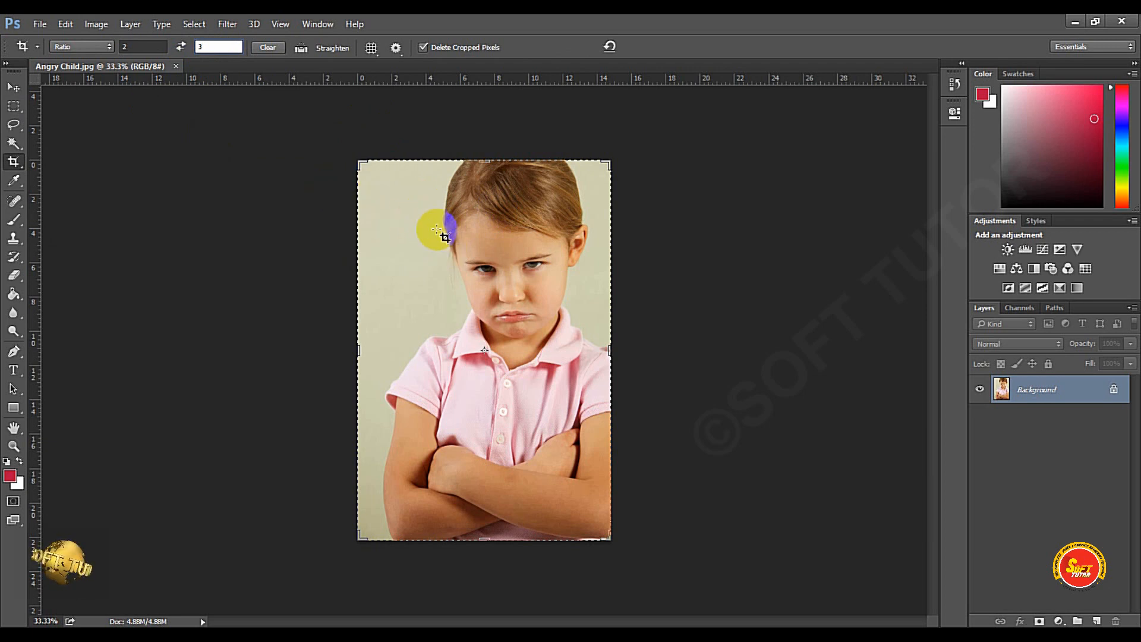
{"action": "left_click_drag", "start_coordinate": [393, 181], "coordinate": [575, 426]}
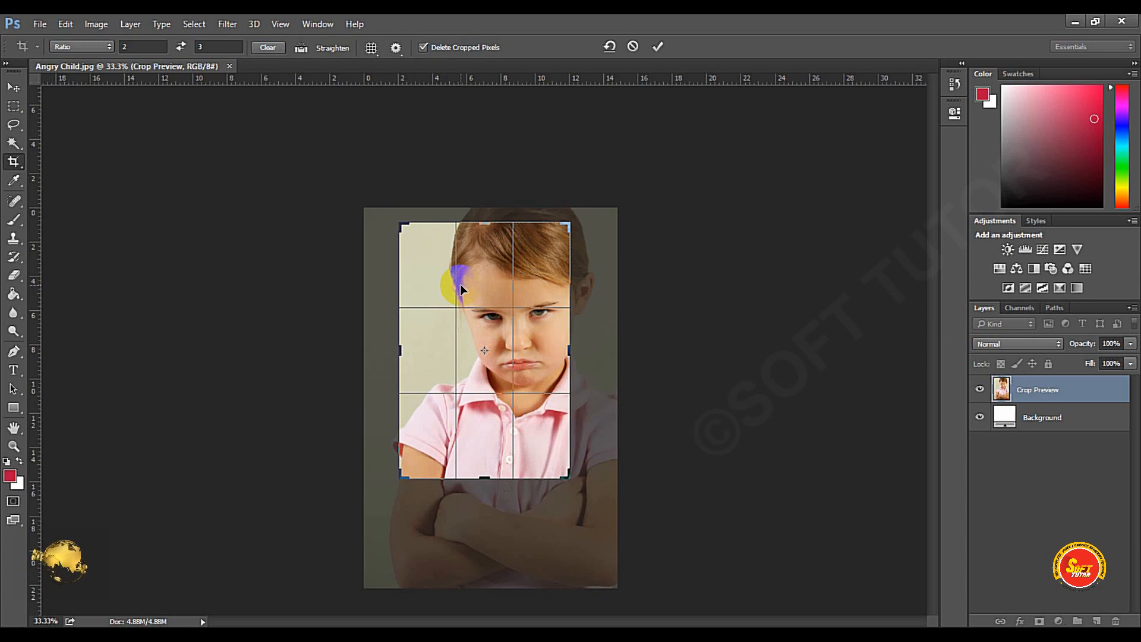
{"action": "left_click", "coordinate": [270, 53]}
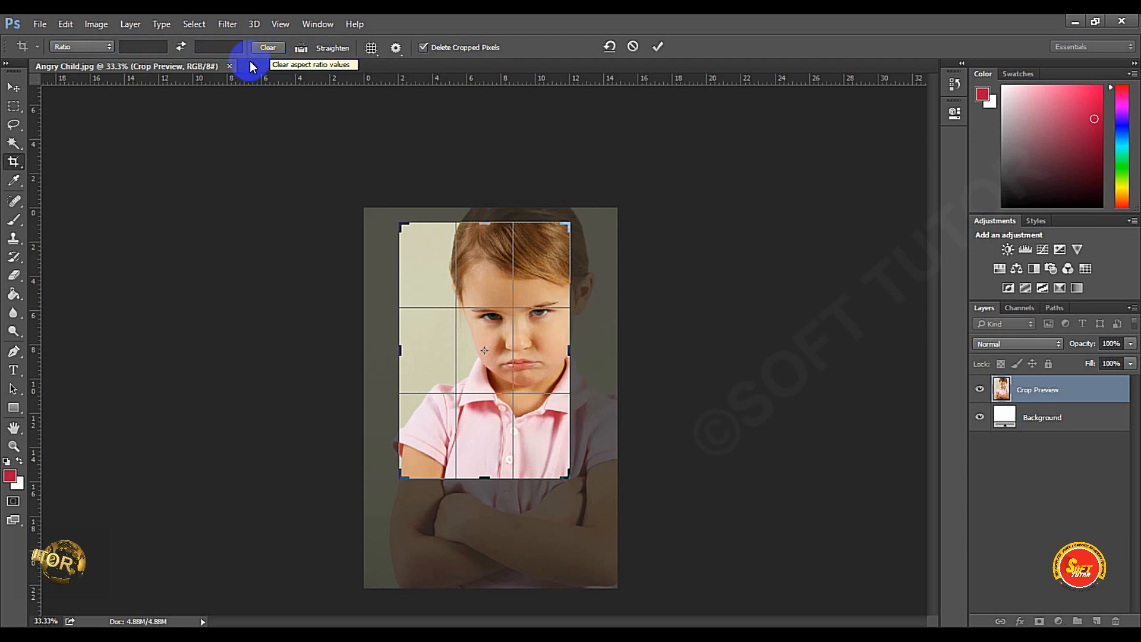
{"action": "double_click", "coordinate": [480, 233]}
Step: Try an unconstrained crop about 10 in wide across the image, trimming its lower edge
{"action": "left_click_drag", "start_coordinate": [392, 224], "coordinate": [629, 439]}
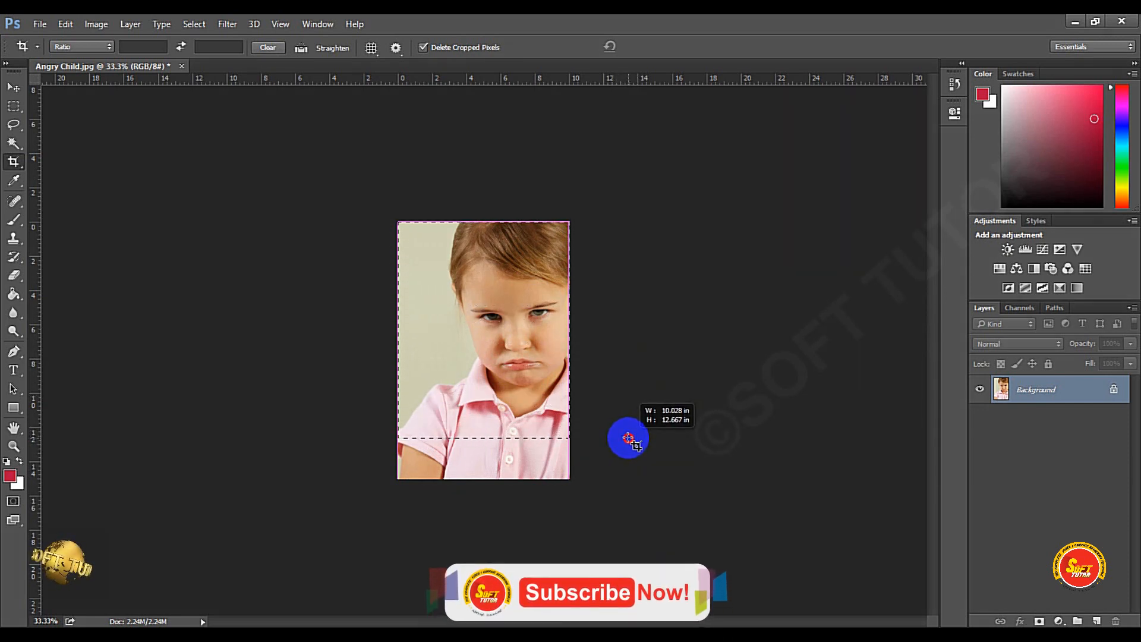
{"action": "left_click_drag", "start_coordinate": [629, 438], "coordinate": [628, 457]}
{"action": "key", "text": "Return"}
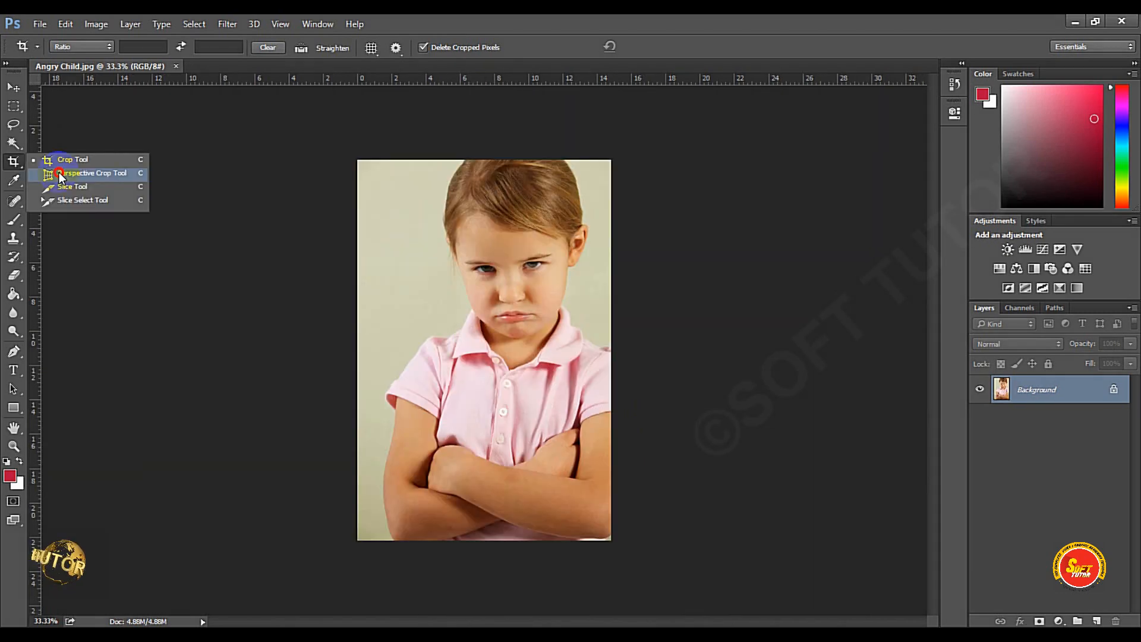
Step: Switch to the Perspective Crop Tool for the uncropped photo
{"action": "left_click", "coordinate": [83, 174]}
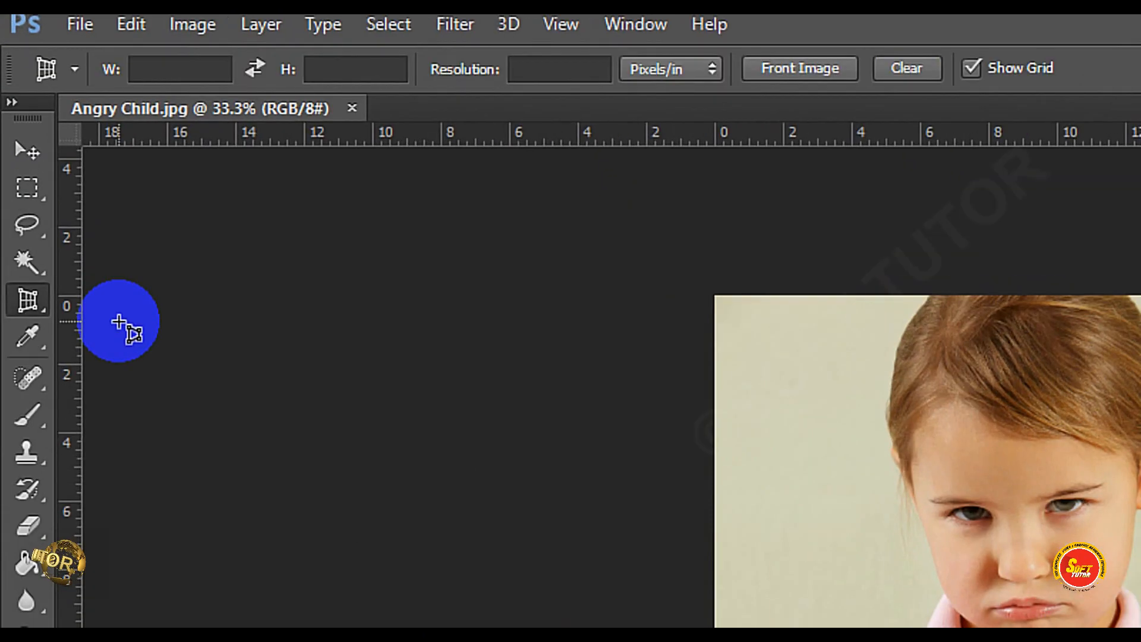
{"action": "left_click", "coordinate": [18, 166]}
{"action": "left_click_drag", "start_coordinate": [37, 307], "coordinate": [201, 327]}
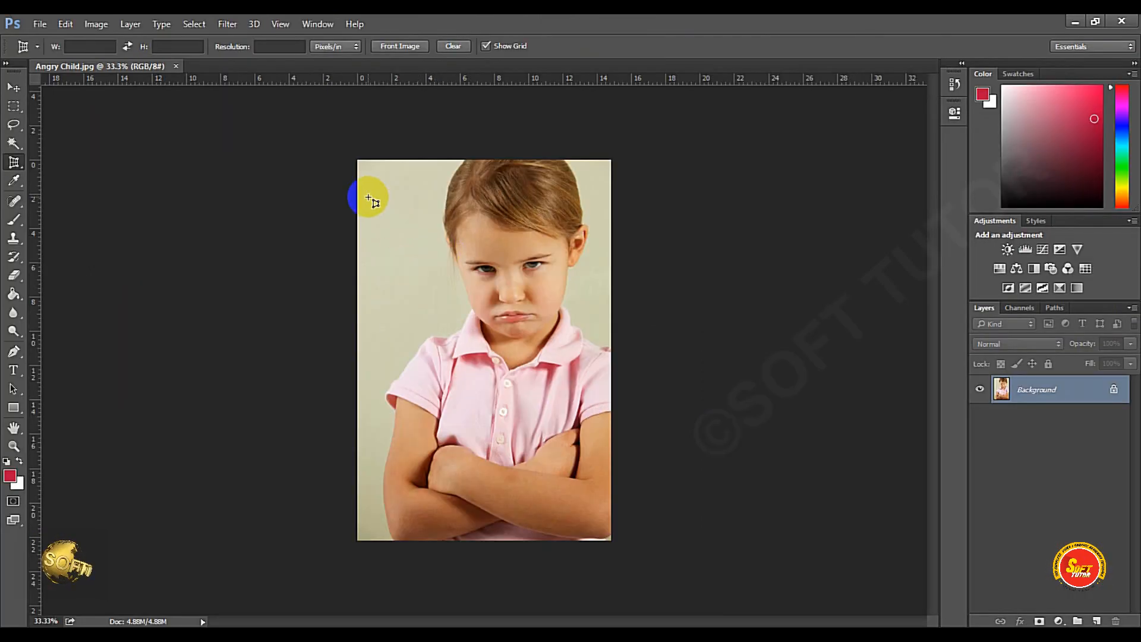
Step: Try two perspective crops around the girl's head, pulling the frame's lower-right corner inward to distort the face
{"action": "left_click_drag", "start_coordinate": [369, 197], "coordinate": [593, 376]}
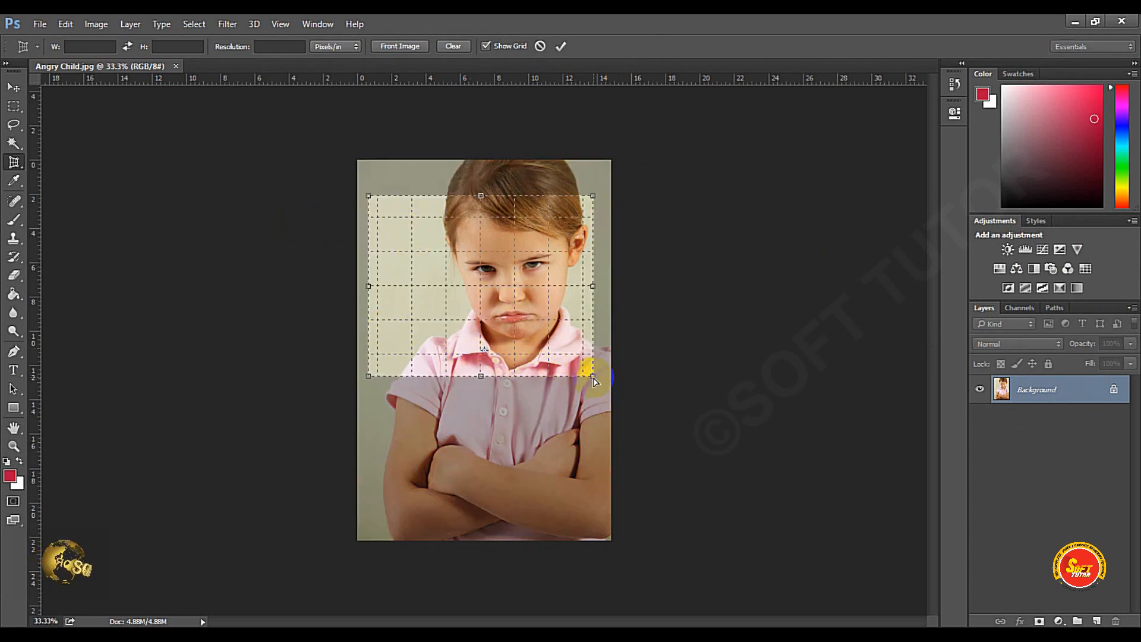
{"action": "left_click_drag", "start_coordinate": [594, 377], "coordinate": [541, 339]}
{"action": "left_click", "coordinate": [561, 47]}
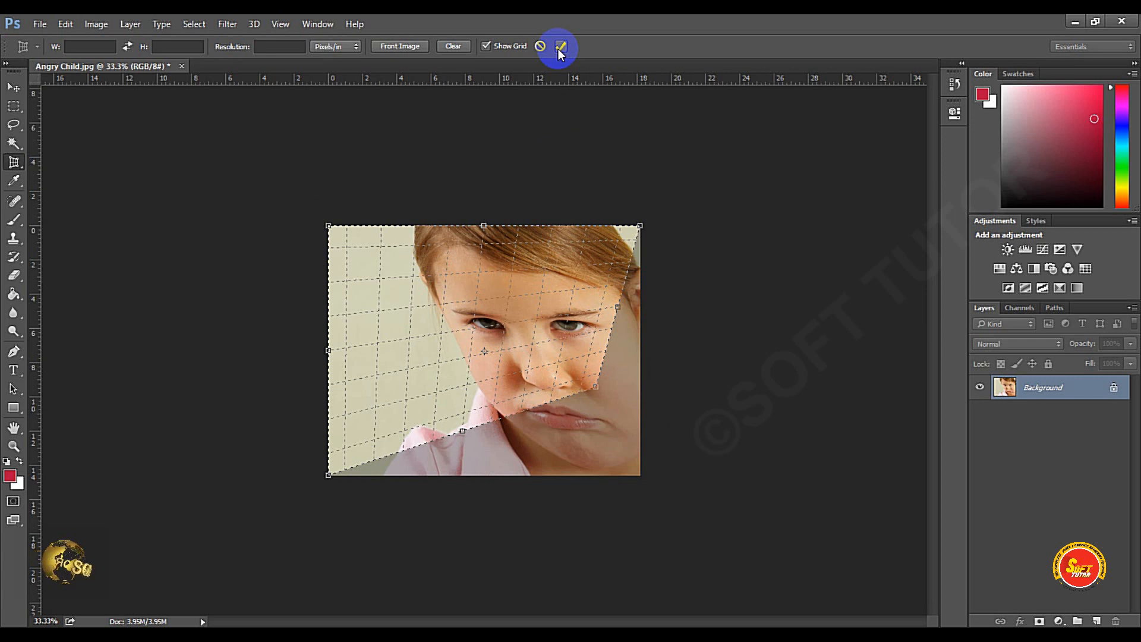
{"action": "left_click", "coordinate": [560, 46]}
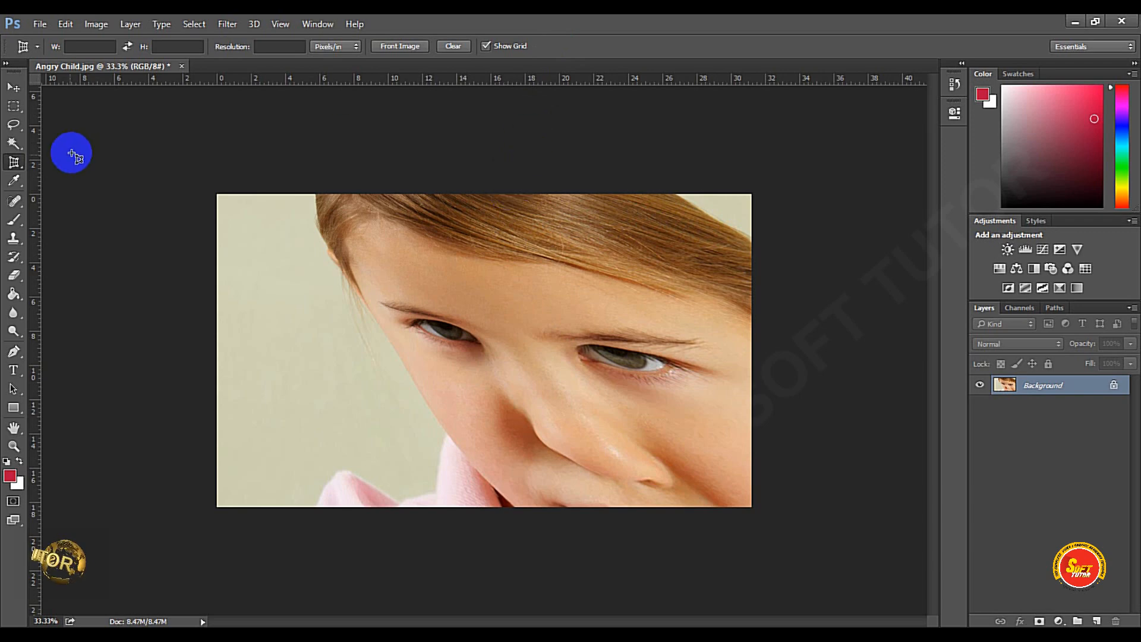
Step: Draw a thin slice about 5.5 in wide across the girl's nose with the Slice Tool, then switch to the Move Tool
{"action": "left_click", "coordinate": [15, 164]}
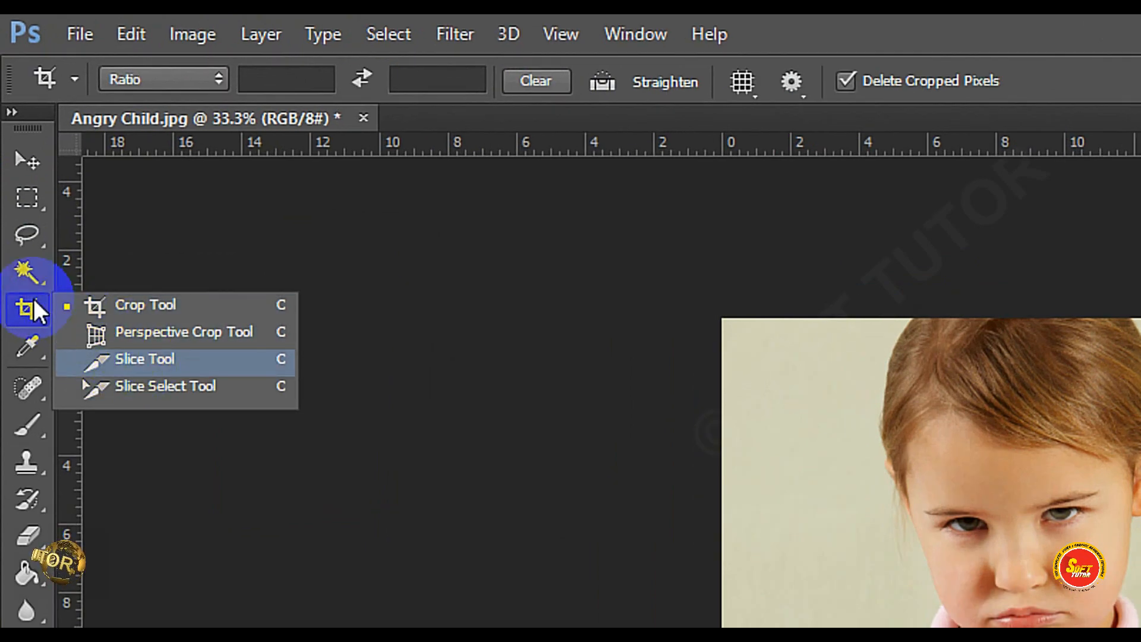
{"action": "left_click", "coordinate": [30, 306]}
{"action": "left_click", "coordinate": [143, 356]}
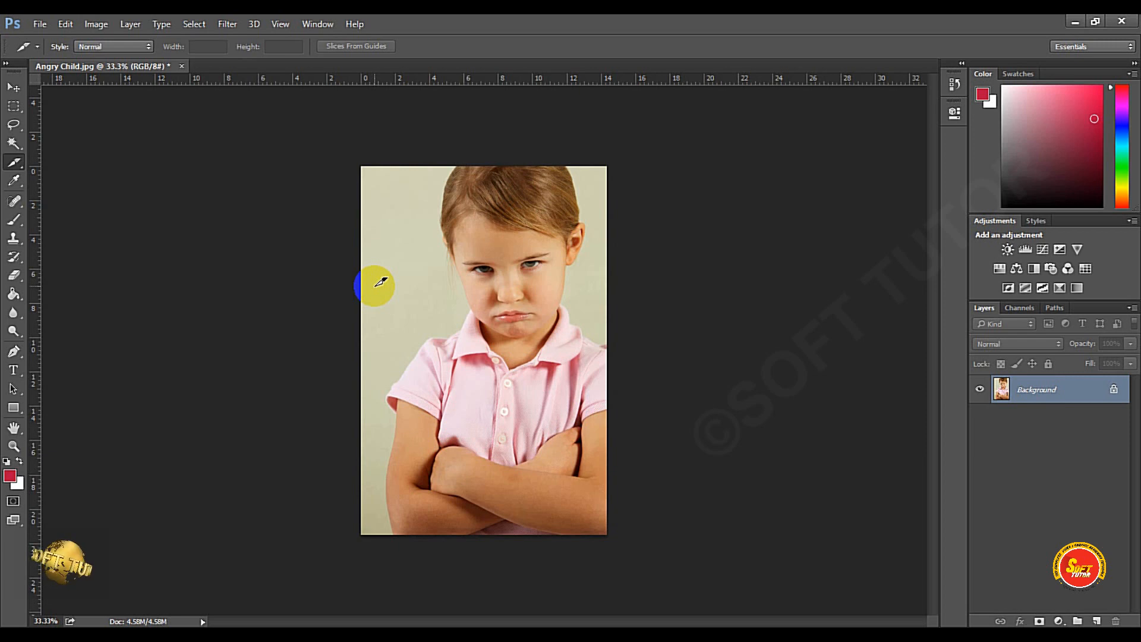
{"action": "left_click_drag", "start_coordinate": [440, 291], "coordinate": [534, 305]}
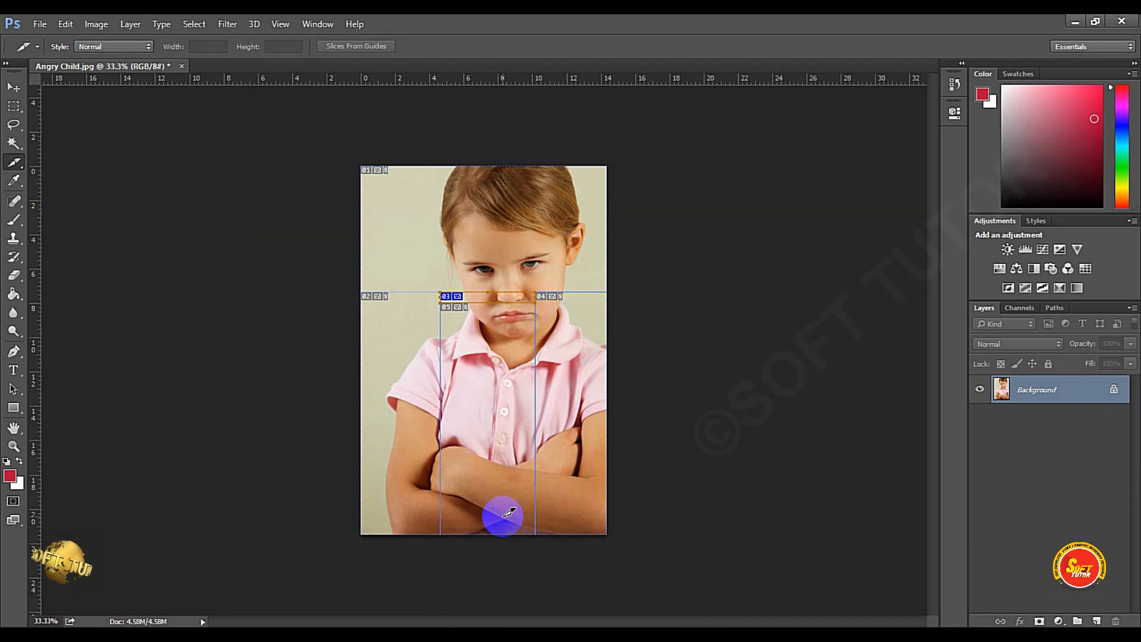
{"action": "key", "text": "v"}
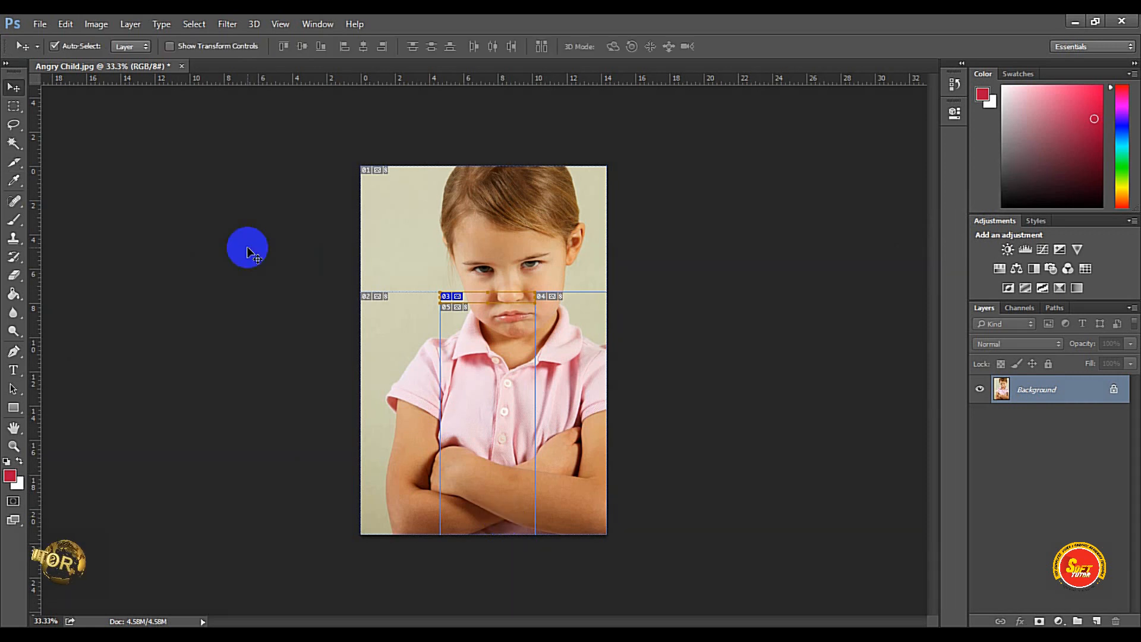